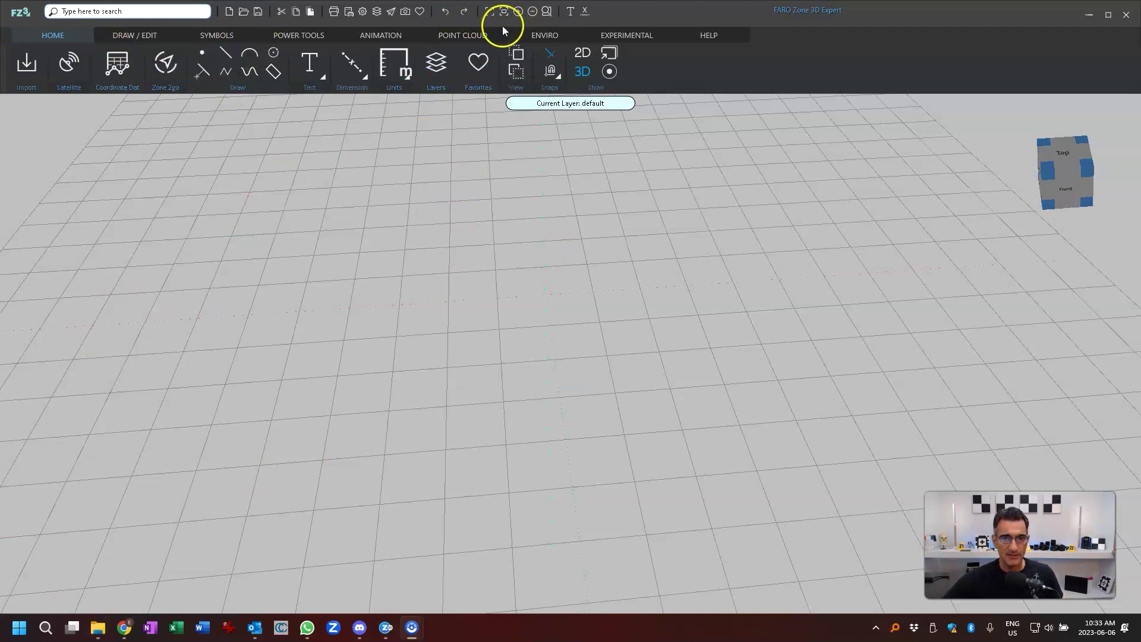
# - Import the Roller E57 point cloud with its unit scale set to meters
pyautogui.click(461, 37)
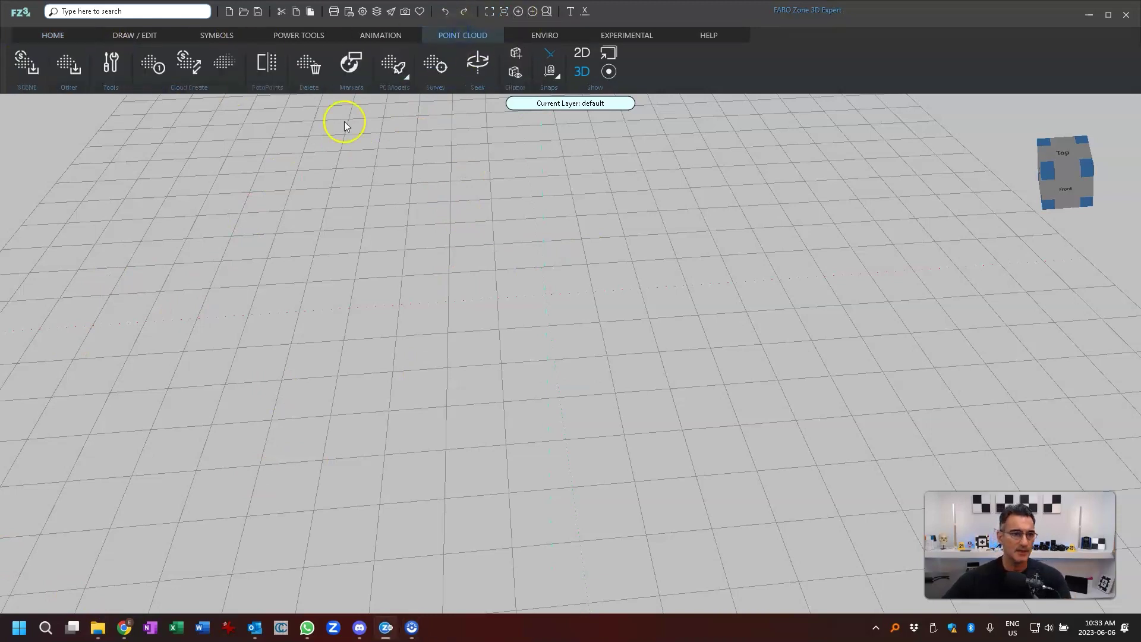
pyautogui.click(33, 63)
pyautogui.click(28, 66)
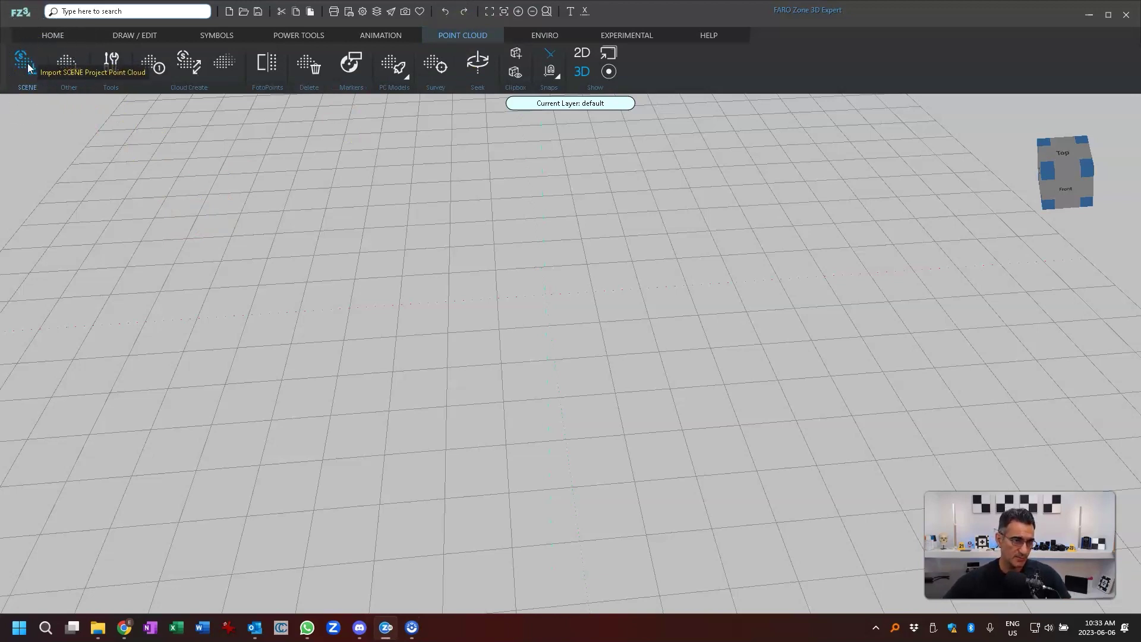
pyautogui.click(66, 68)
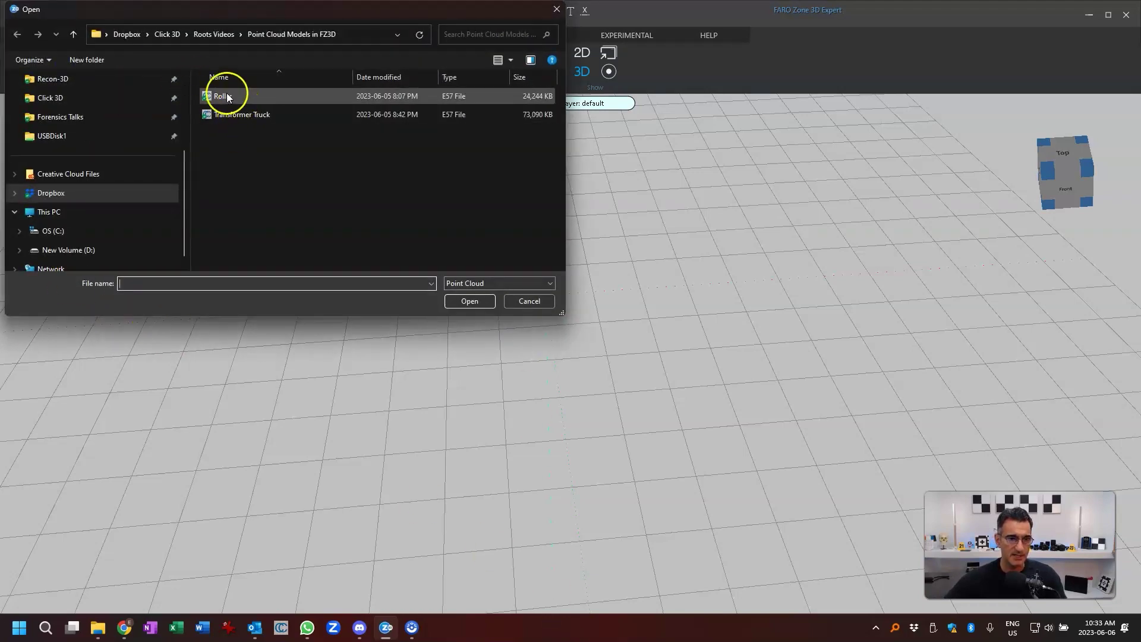
pyautogui.doubleClick(227, 97)
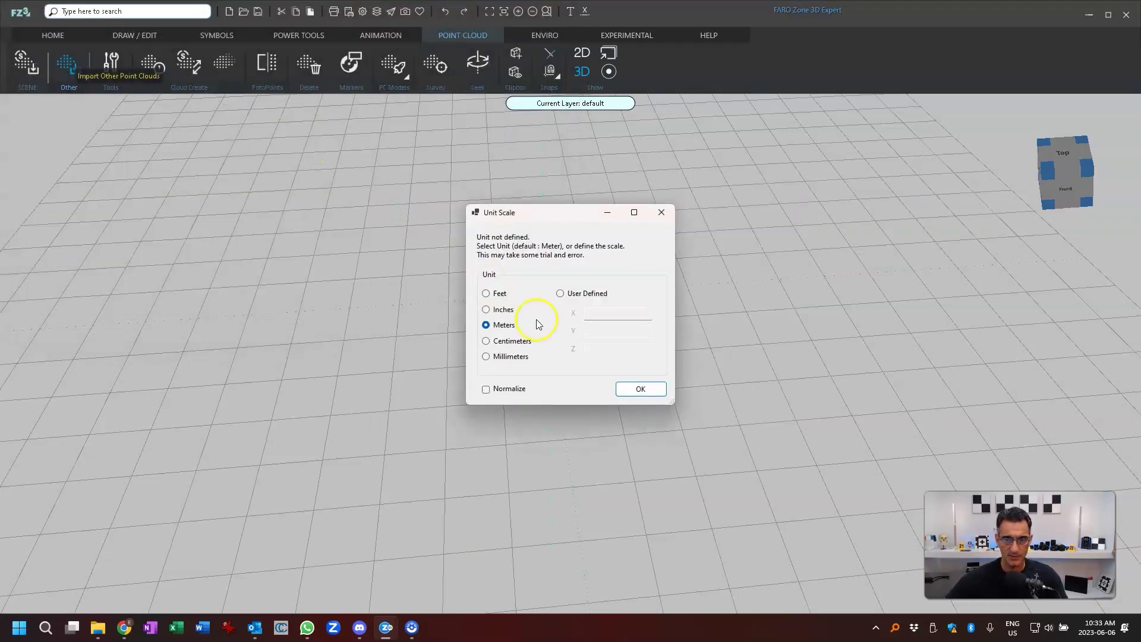
pyautogui.click(501, 327)
pyautogui.click(630, 391)
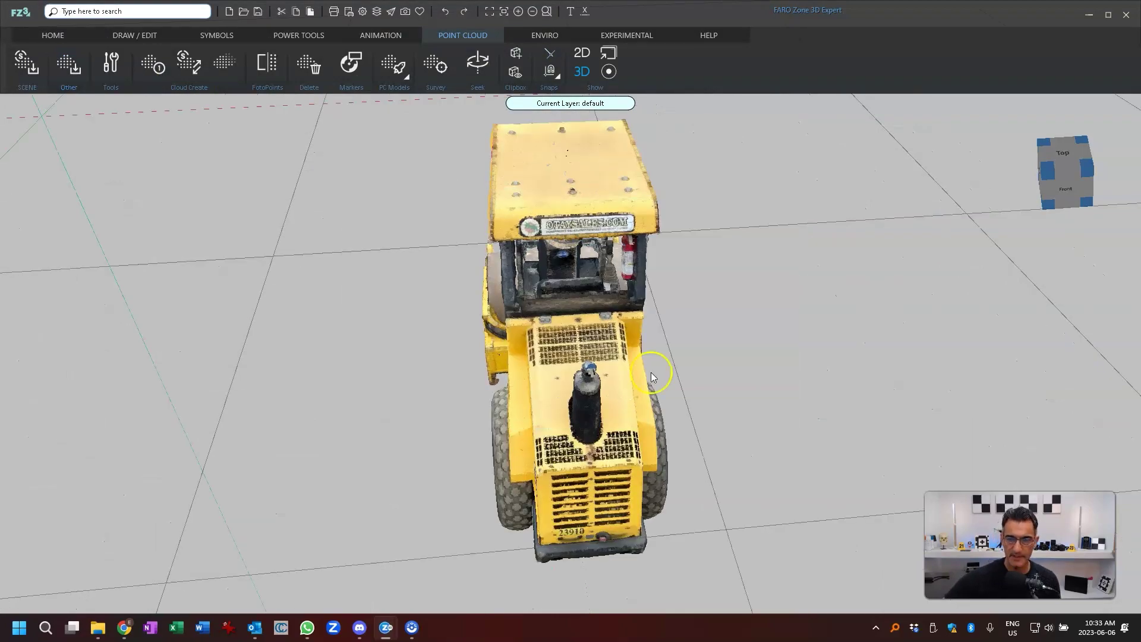
# - Open the Cloud Positioning Tools for the roller cloud and examine where it sits relative to the ground grid
pyautogui.scroll(-5, 548, 301)
pyautogui.moveTo(450, 400); pyautogui.dragTo(565, 341)
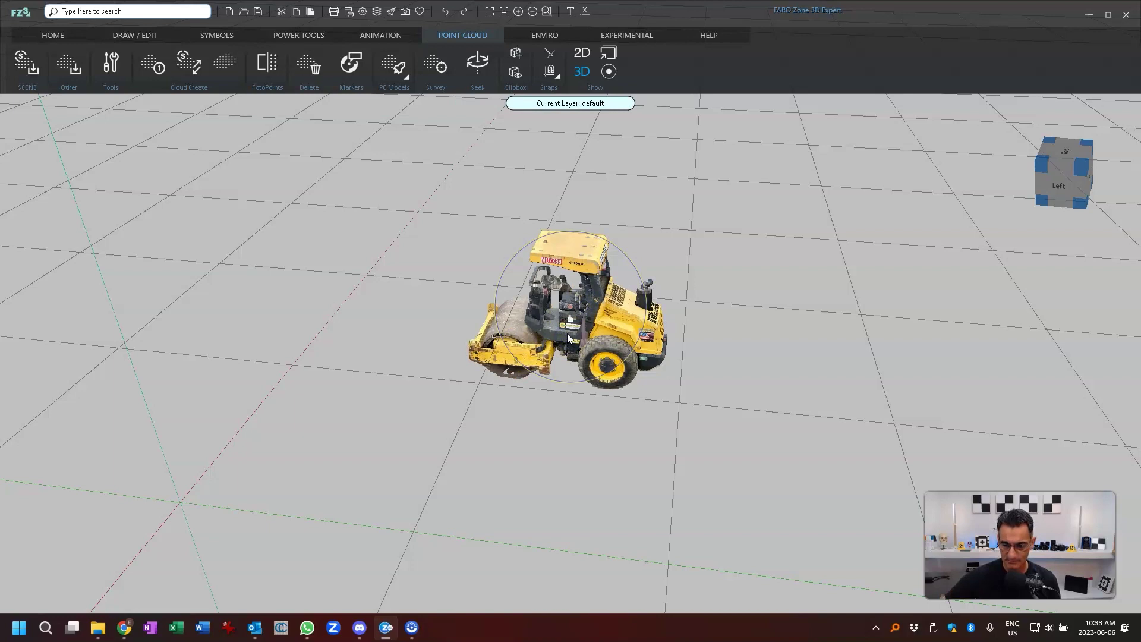
pyautogui.click(430, 358)
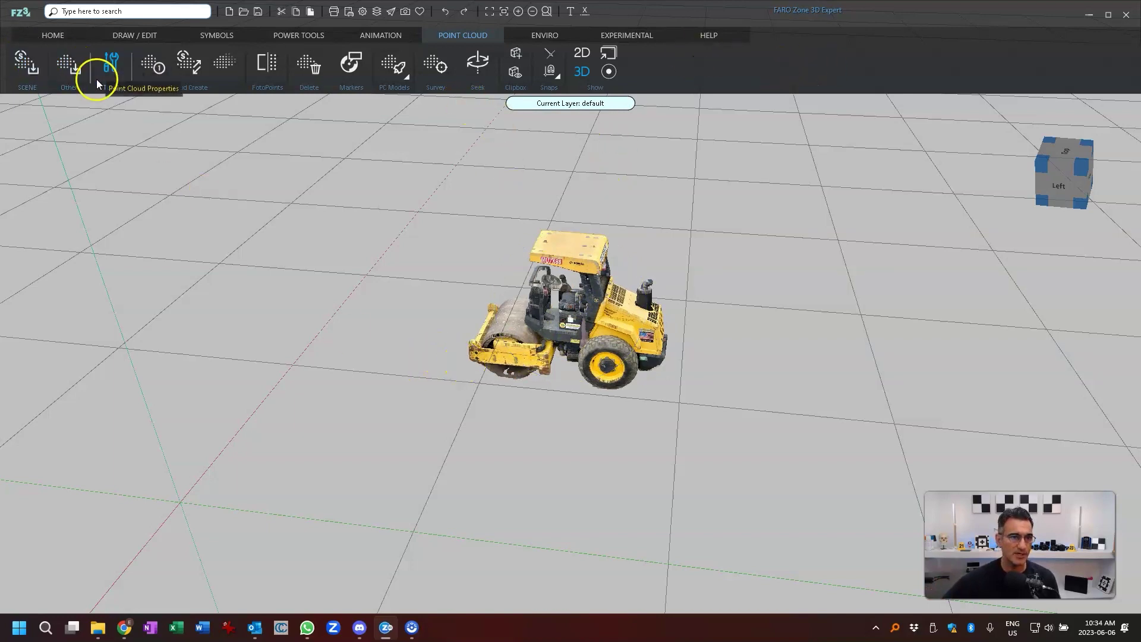
pyautogui.click(110, 69)
pyautogui.click(121, 266)
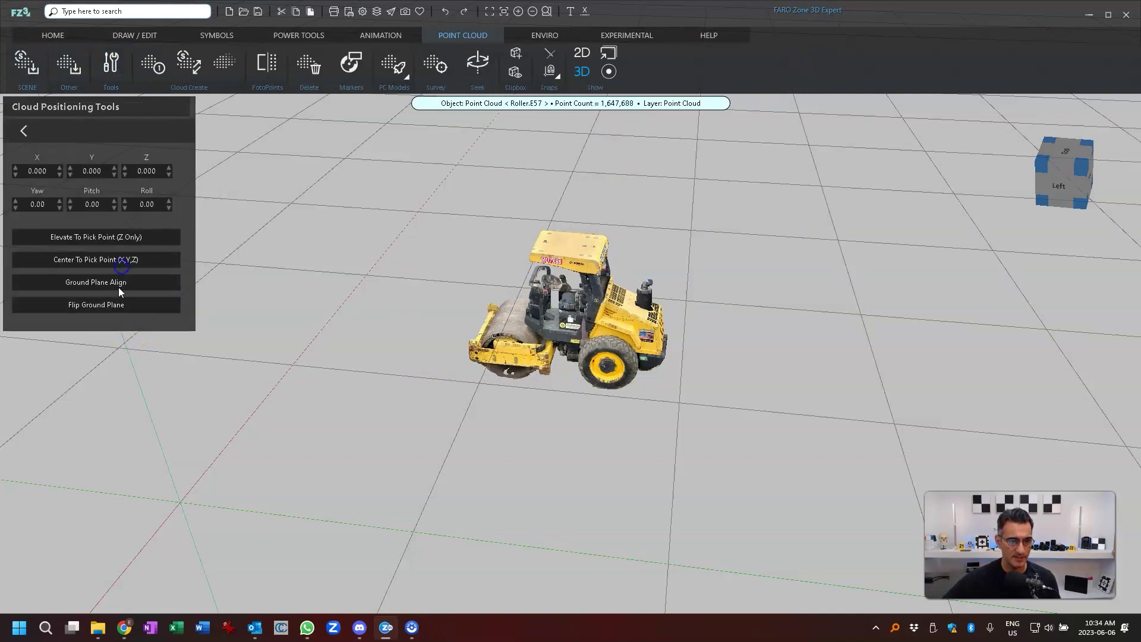
pyautogui.moveTo(460, 380); pyautogui.dragTo(524, 353, button='middle')
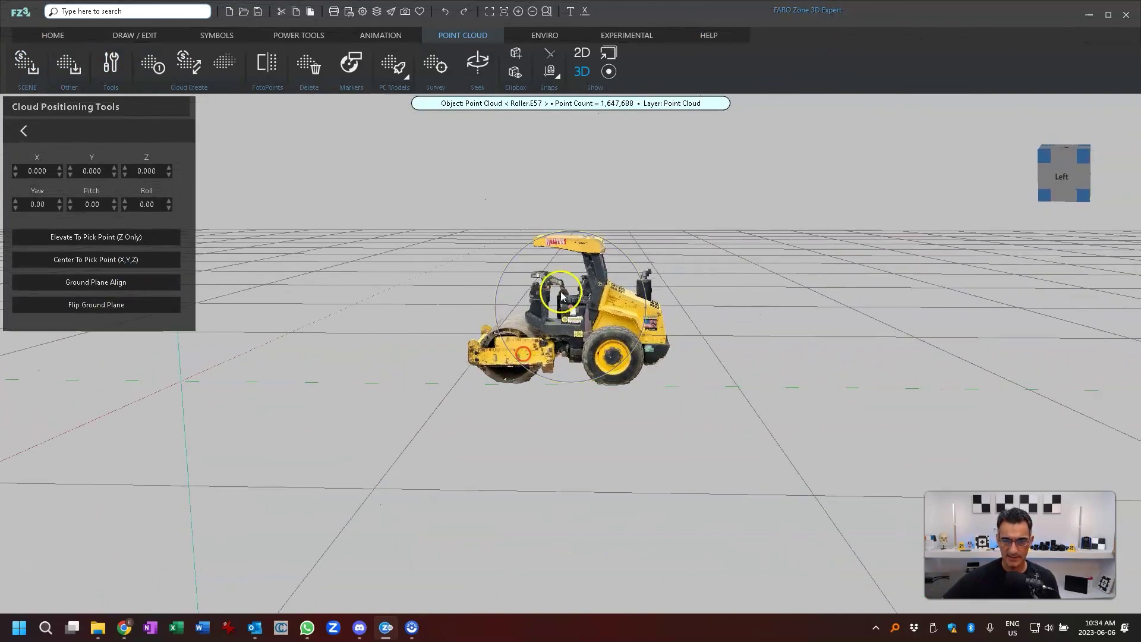
pyautogui.moveTo(477, 402); pyautogui.dragTo(511, 408)
pyautogui.moveTo(511, 410); pyautogui.dragTo(510, 405, button='right')
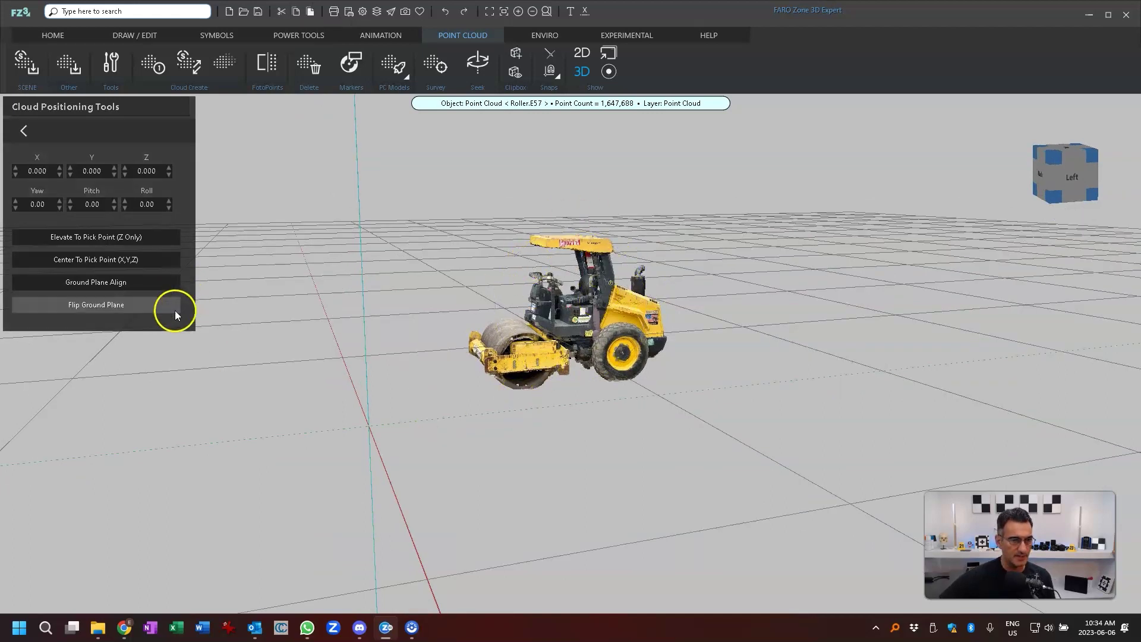
pyautogui.moveTo(571, 395); pyautogui.dragTo(662, 494, button='right')
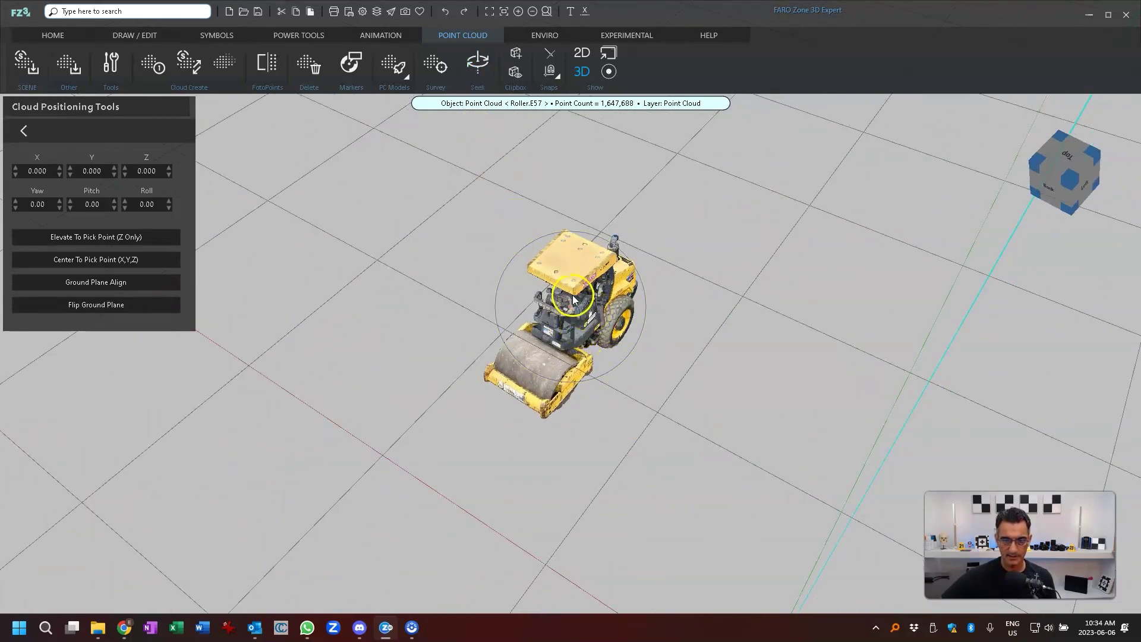
pyautogui.moveTo(573, 295); pyautogui.dragTo(598, 301, button='right')
pyautogui.scroll(-10, 635, 347)
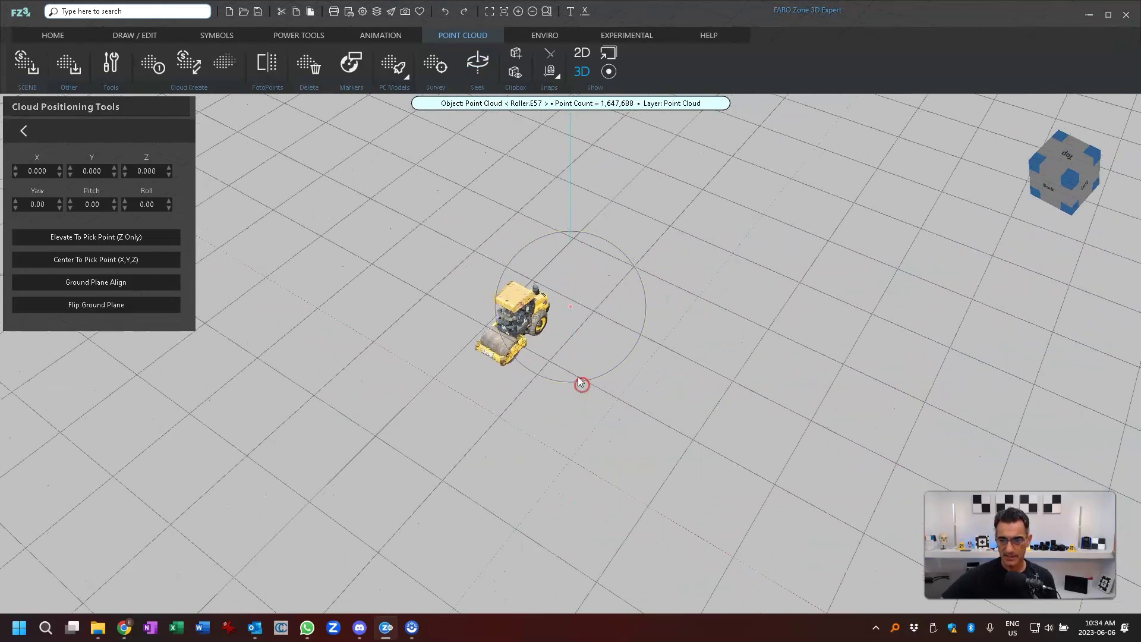
pyautogui.scroll(10, 579, 376)
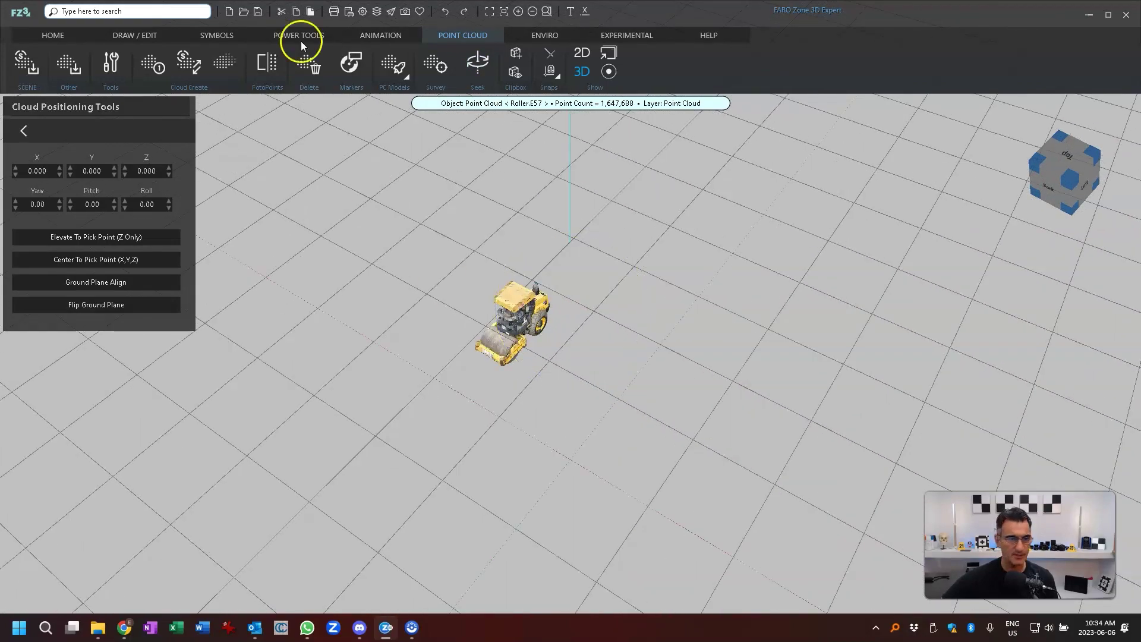
# - Increase the ground plane's axis thickness so the axes and origin stand out, and close the ground plane settings
pyautogui.click(537, 36)
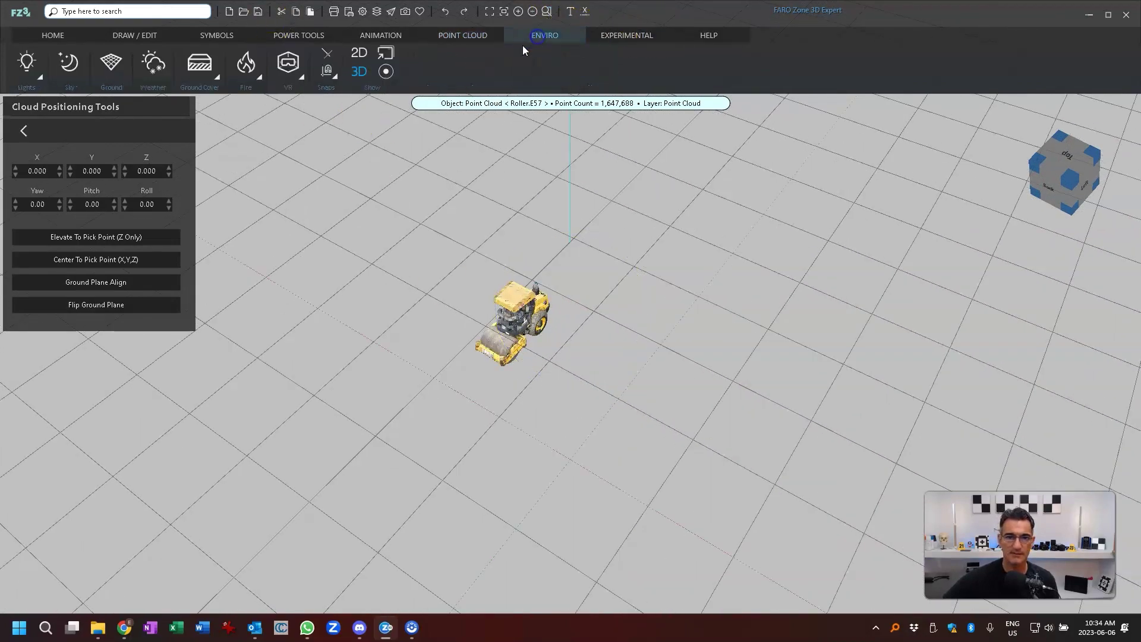
pyautogui.click(111, 60)
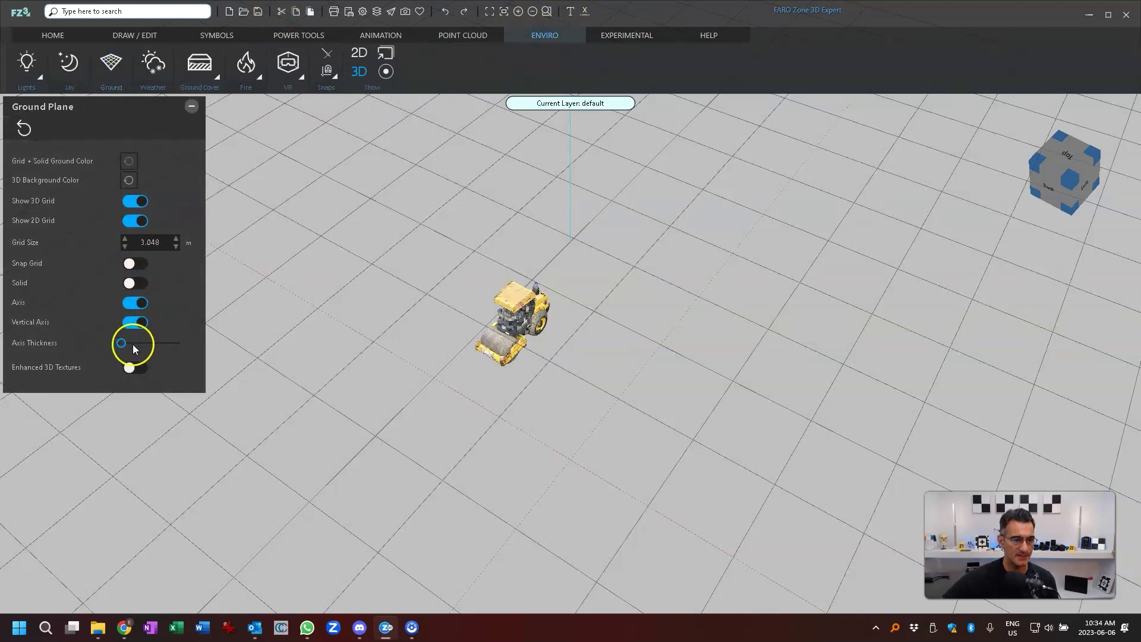
pyautogui.moveTo(122, 343); pyautogui.dragTo(135, 343)
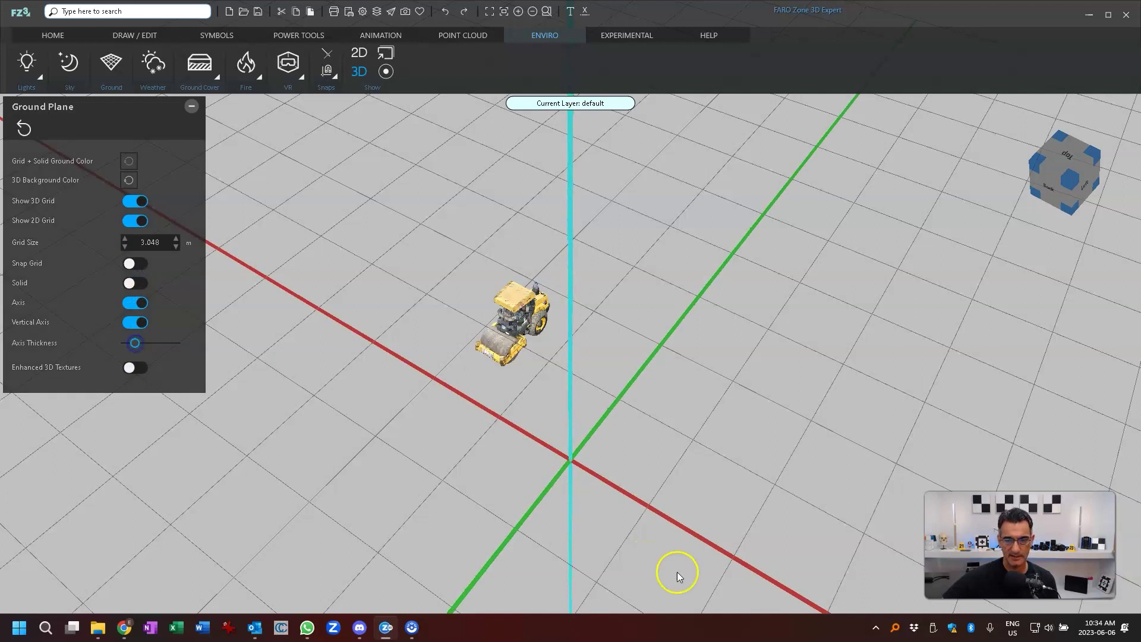
pyautogui.click(571, 459)
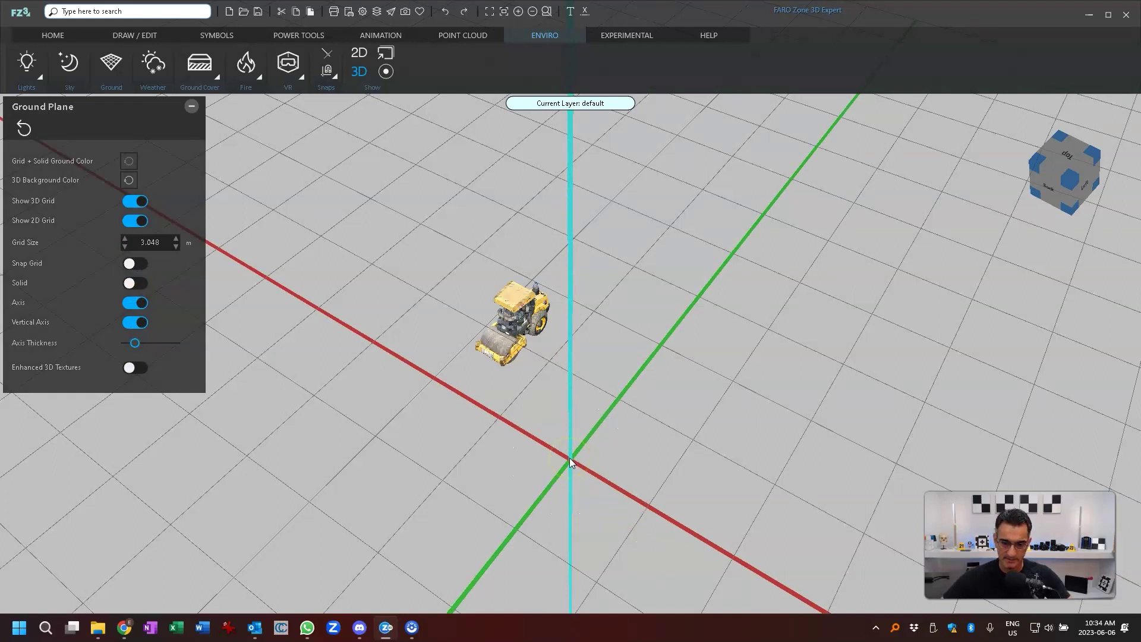
pyautogui.press('ctrl')
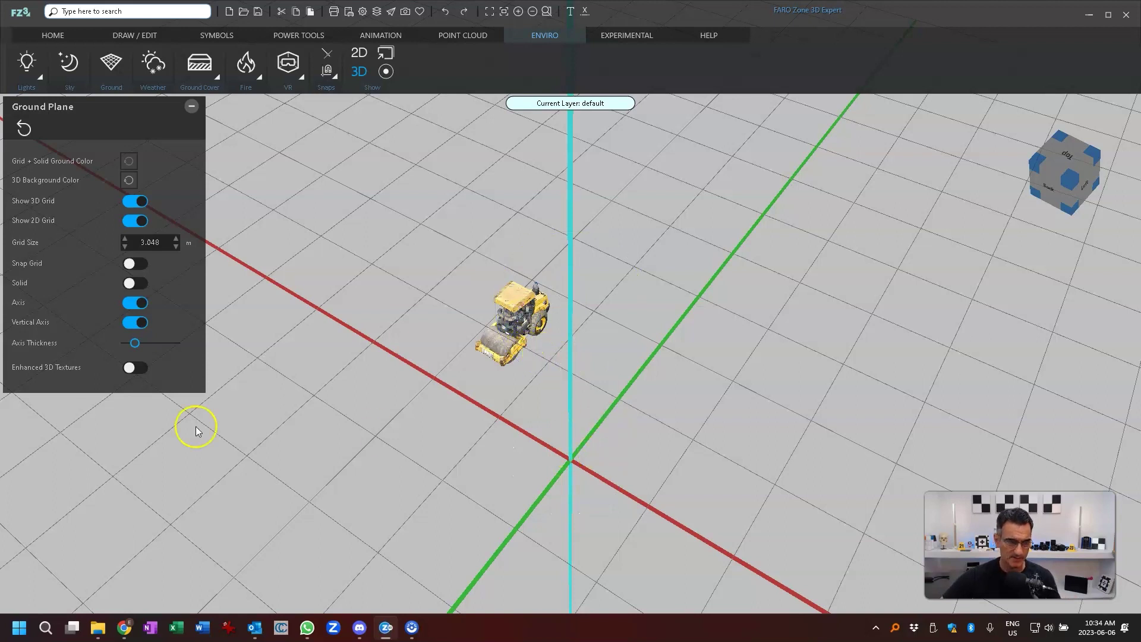
pyautogui.click(546, 244)
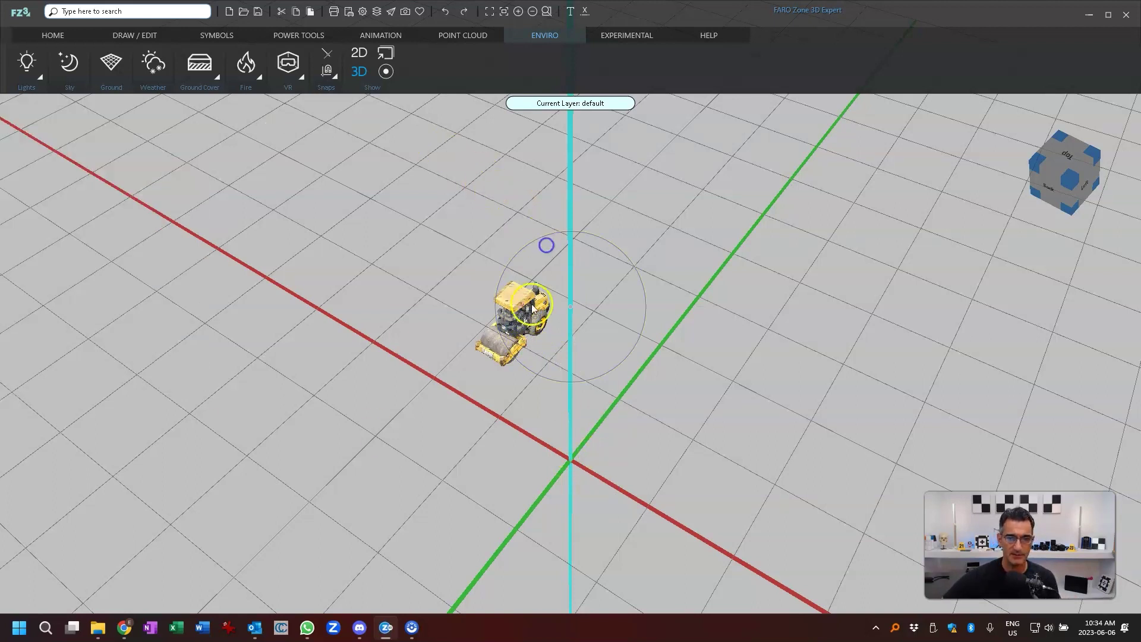
# - Center the roller cloud on the origin in X, Y and Z using a pick point at the bottom middle of its front drum
pyautogui.click(479, 37)
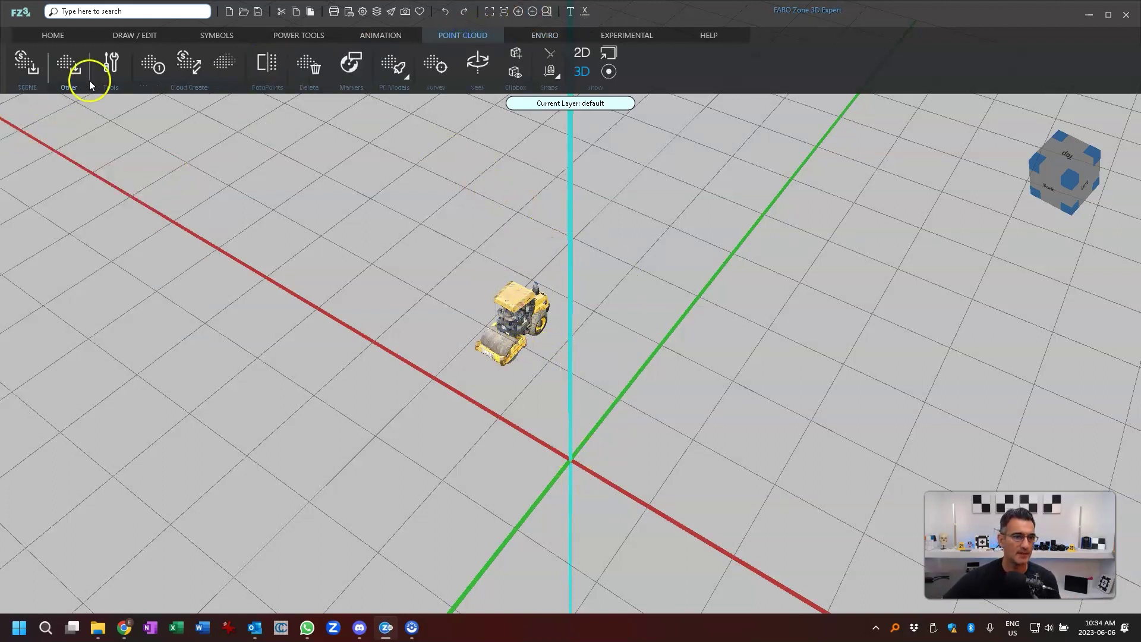
pyautogui.click(108, 63)
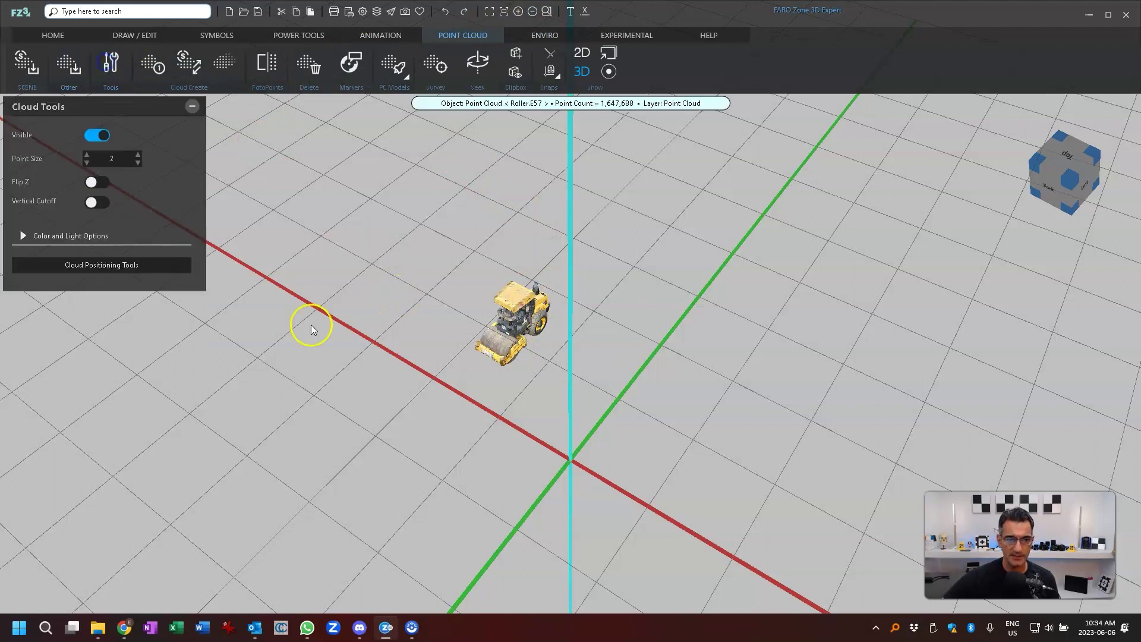
pyautogui.click(117, 258)
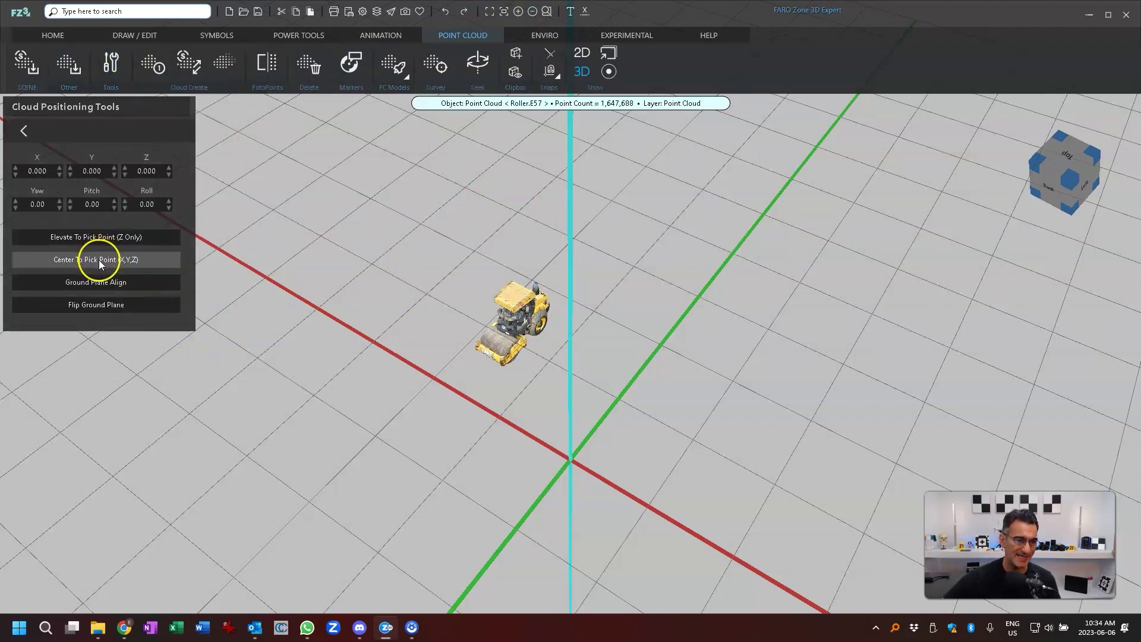
pyautogui.click(100, 240)
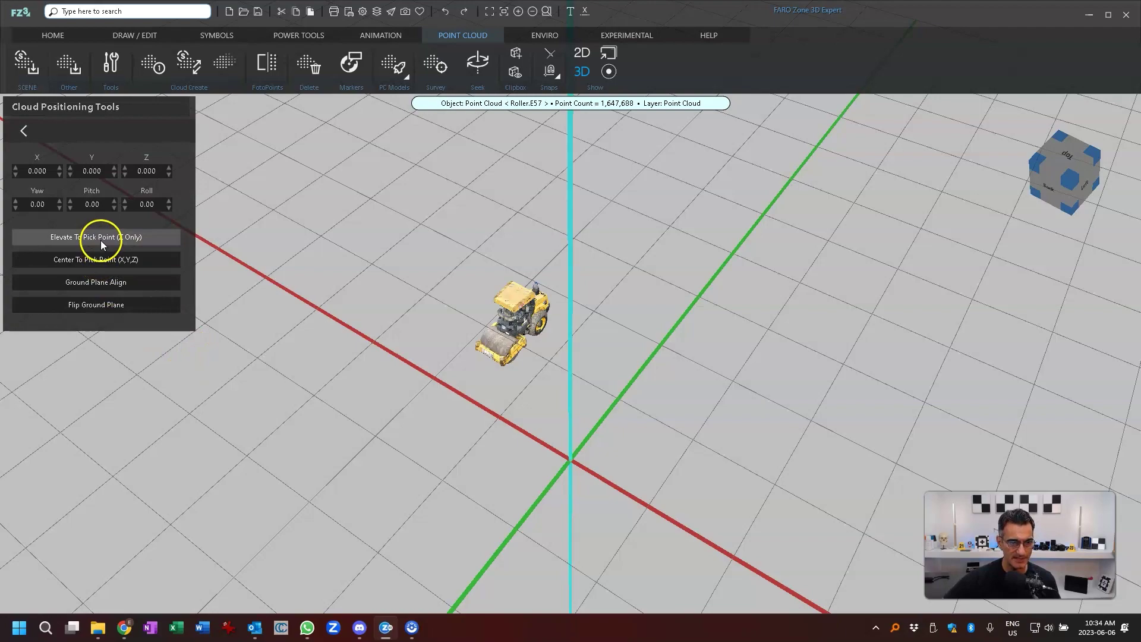
pyautogui.click(105, 259)
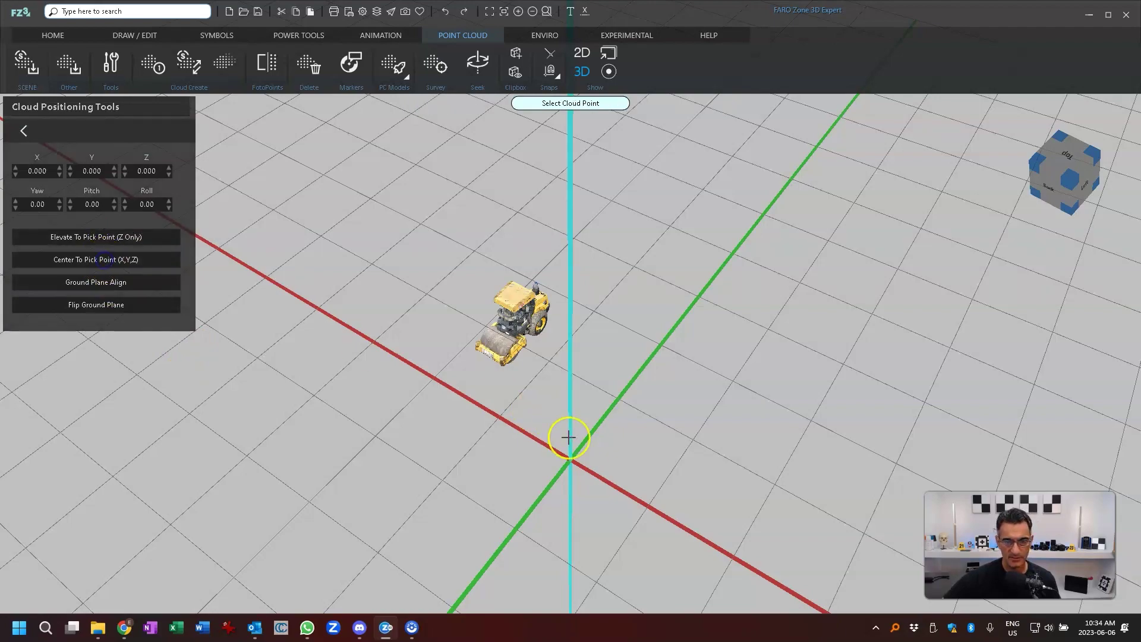
pyautogui.moveTo(569, 411); pyautogui.dragTo(533, 323, button='right')
pyautogui.scroll(5, 521, 308)
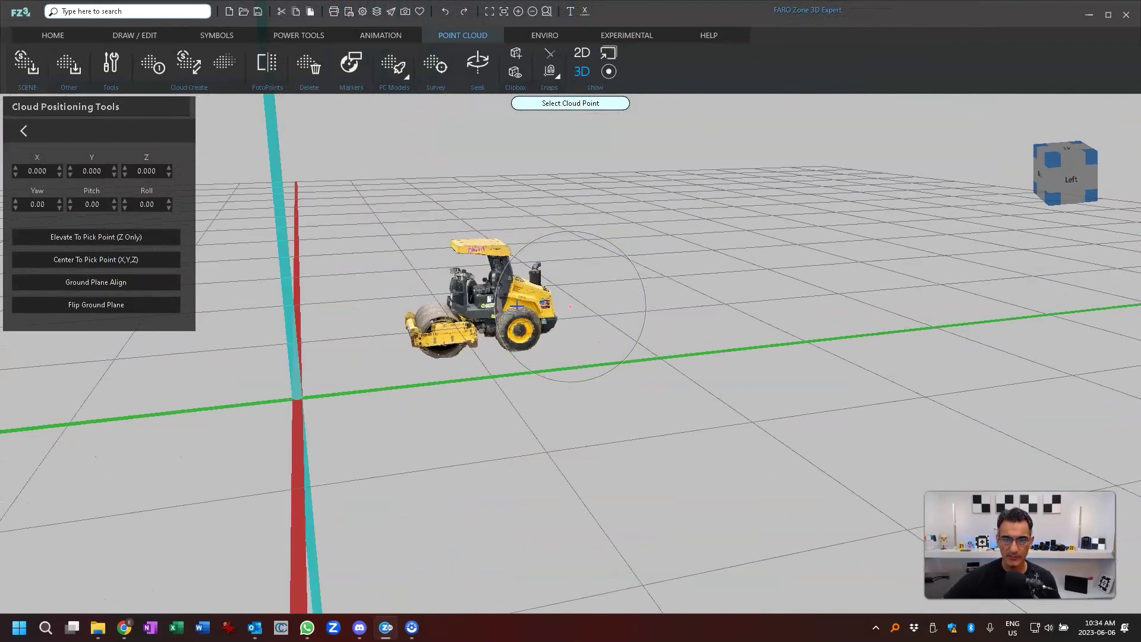
pyautogui.moveTo(431, 416); pyautogui.dragTo(376, 484, button='middle')
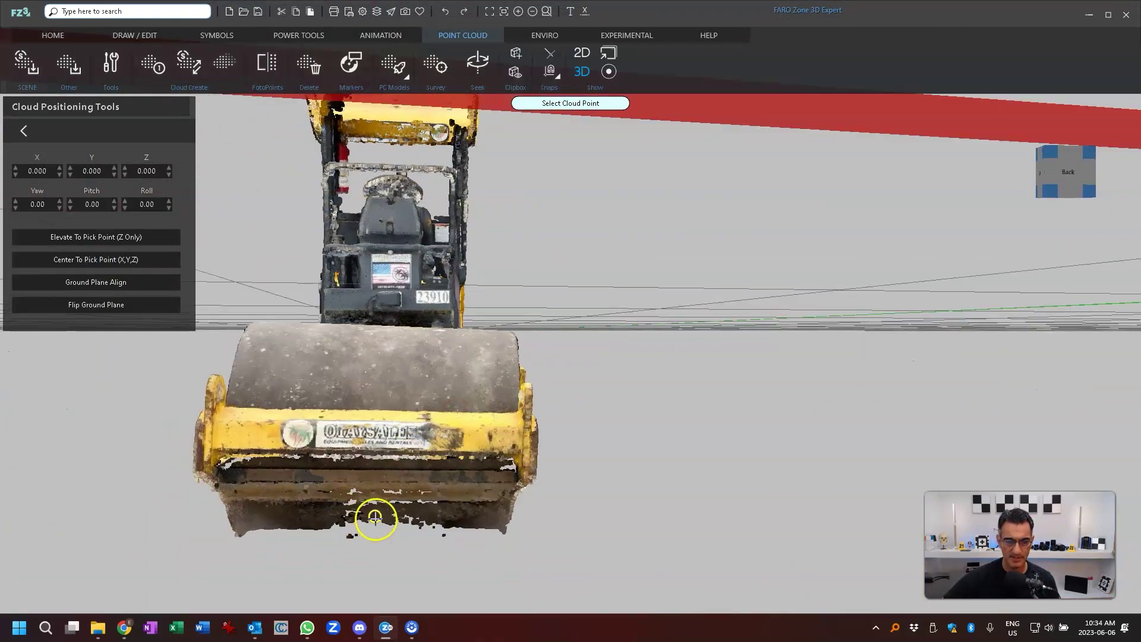
pyautogui.click(374, 521)
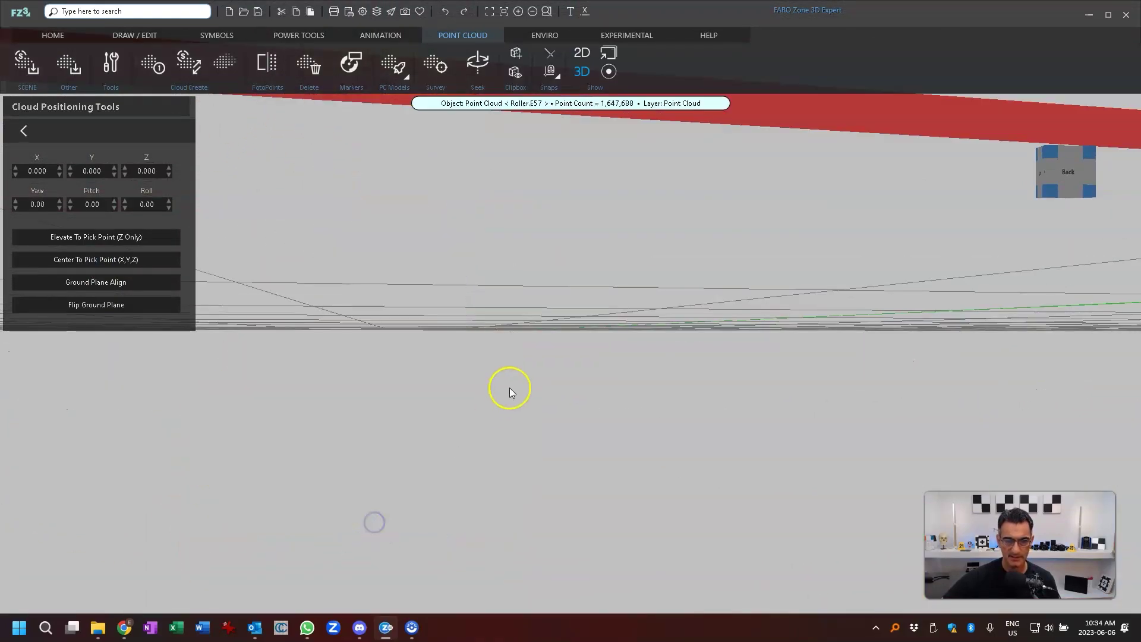
# - Reduce the ground plane's axis thickness to thin lines just above the minimum and close the ground plane settings
pyautogui.moveTo(573, 444); pyautogui.dragTo(557, 447, button='middle')
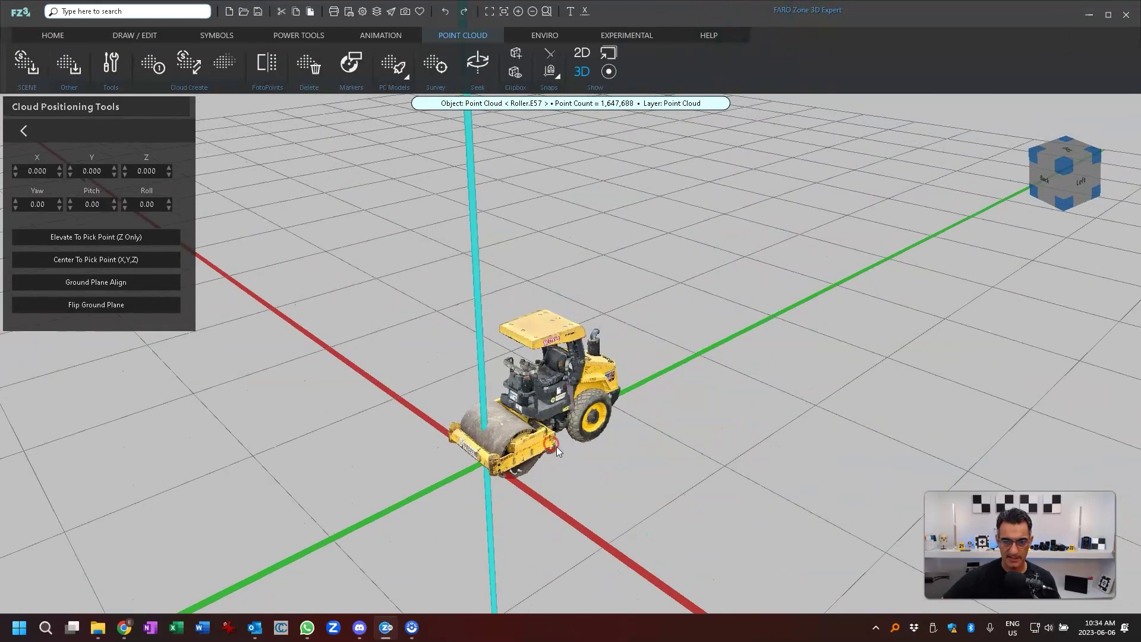
pyautogui.scroll(5, 536, 440)
pyautogui.moveTo(540, 367); pyautogui.dragTo(561, 297, button='middle')
pyautogui.scroll(-1, 509, 369)
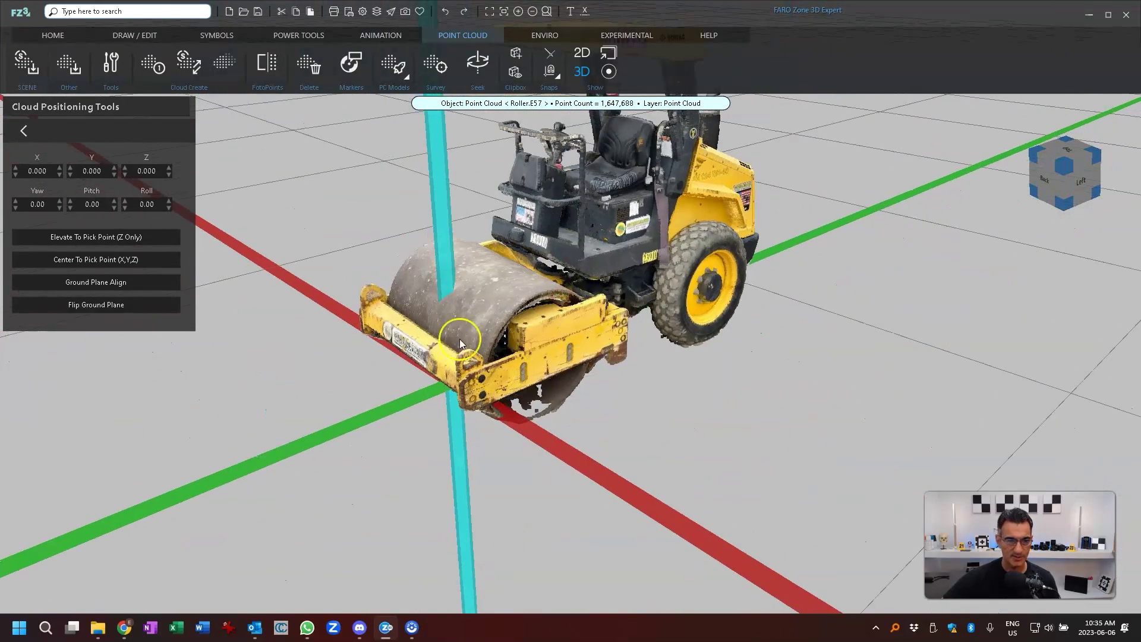
pyautogui.scroll(-3, 502, 363)
pyautogui.moveTo(554, 390); pyautogui.dragTo(561, 455)
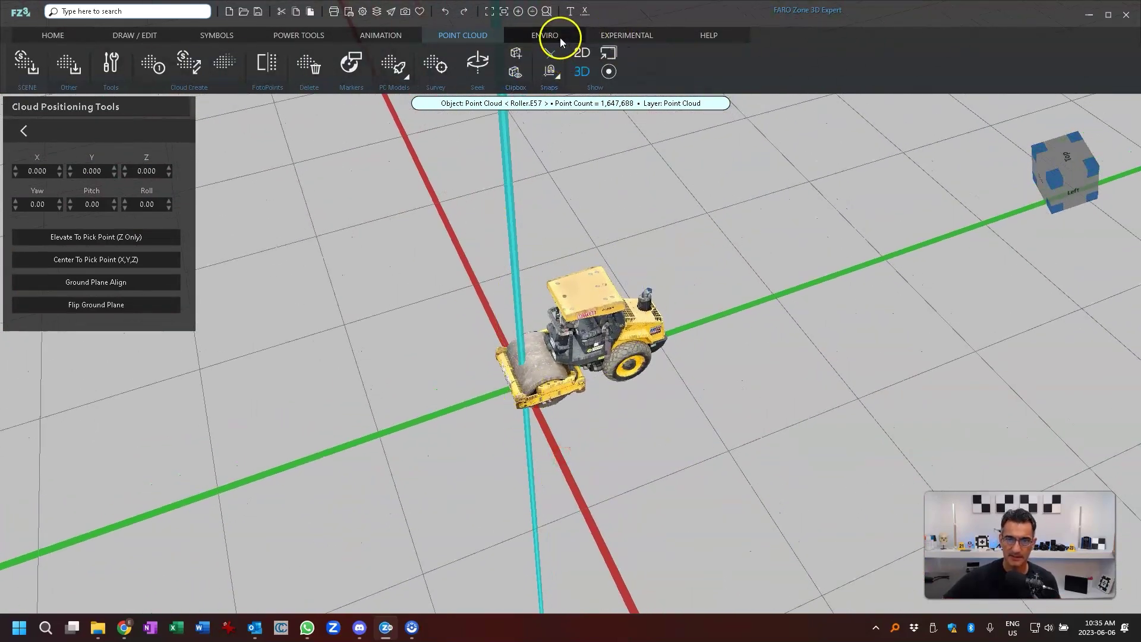
pyautogui.click(545, 35)
pyautogui.click(111, 62)
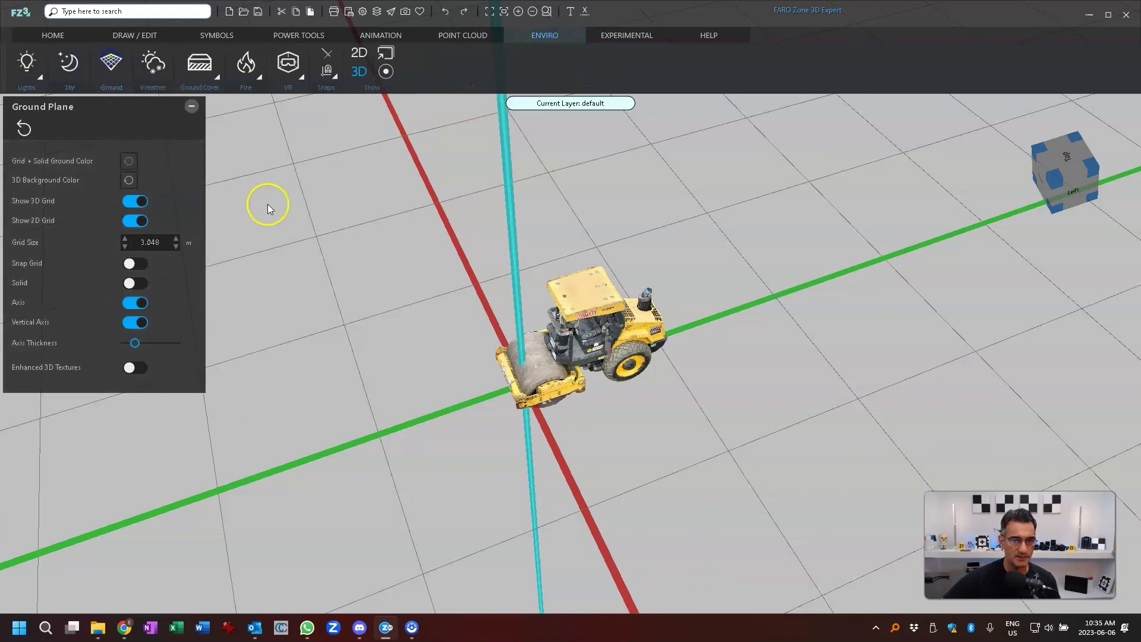
pyautogui.moveTo(136, 343); pyautogui.dragTo(125, 343)
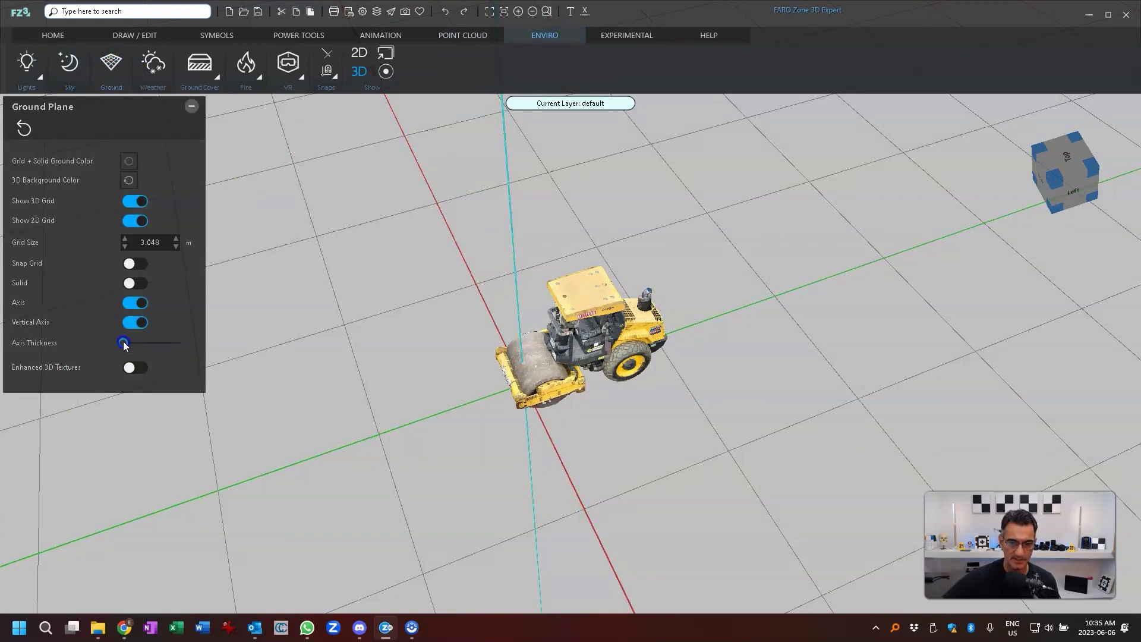
pyautogui.moveTo(580, 427); pyautogui.dragTo(628, 380, button='right')
pyautogui.scroll(1, 623, 319)
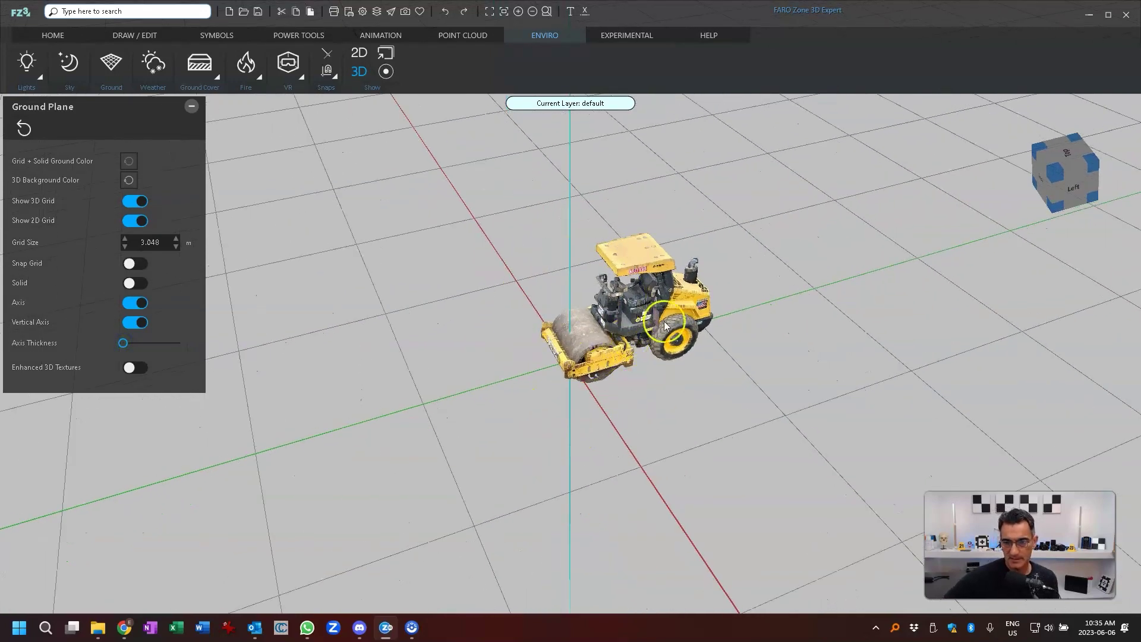
pyautogui.rightClick(508, 317)
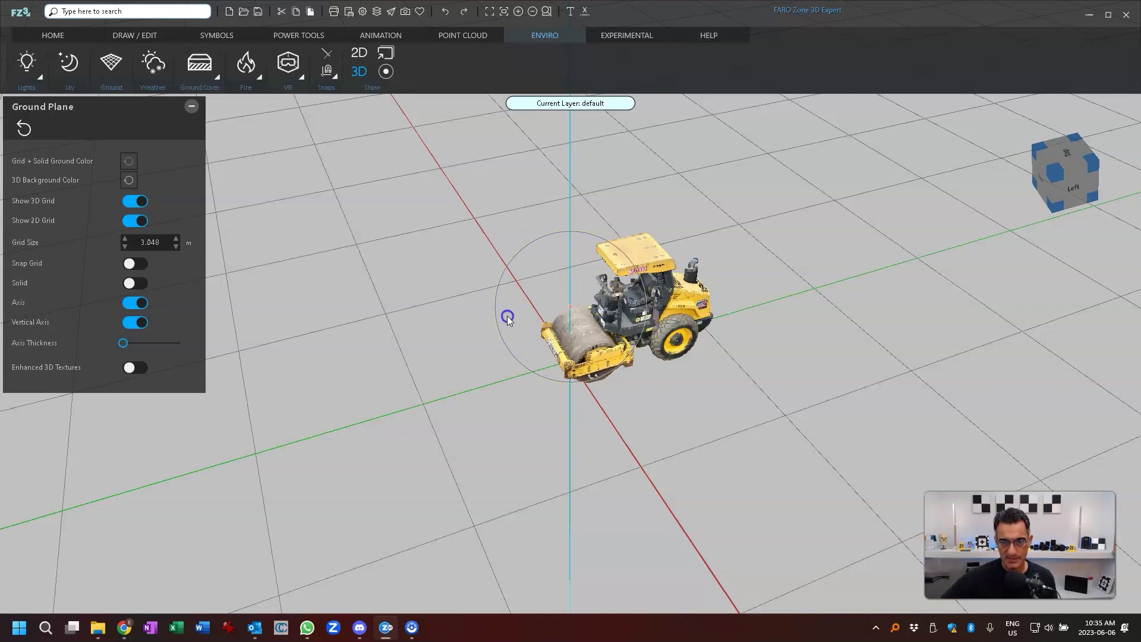
pyautogui.click(630, 375)
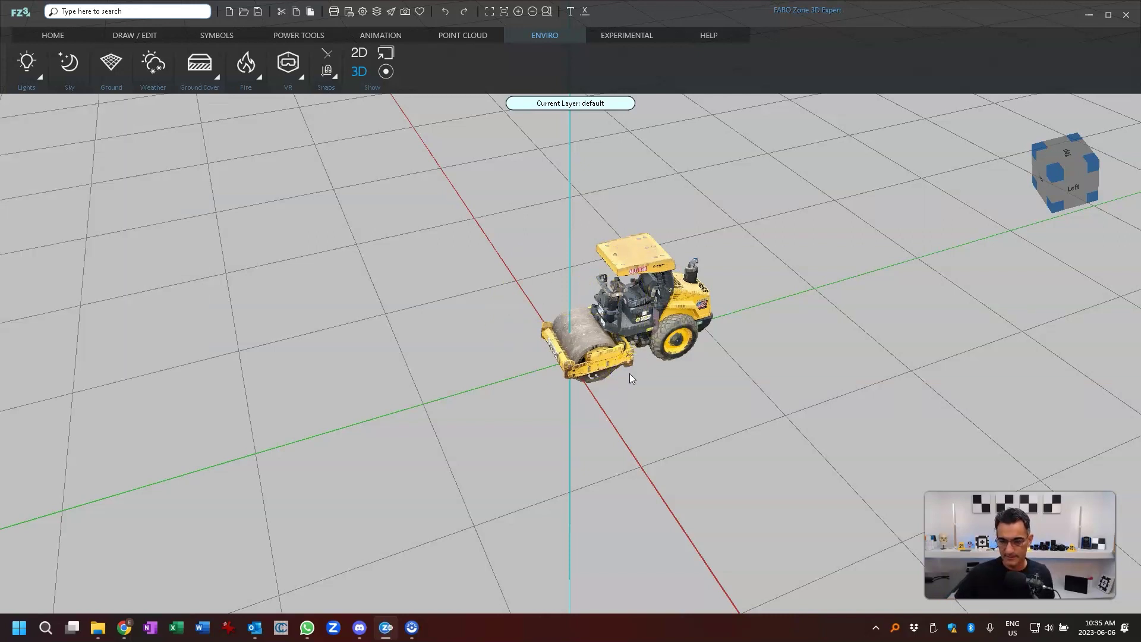
# - Delete the centered roller point cloud from the scene
pyautogui.moveTo(599, 459); pyautogui.dragTo(619, 440)
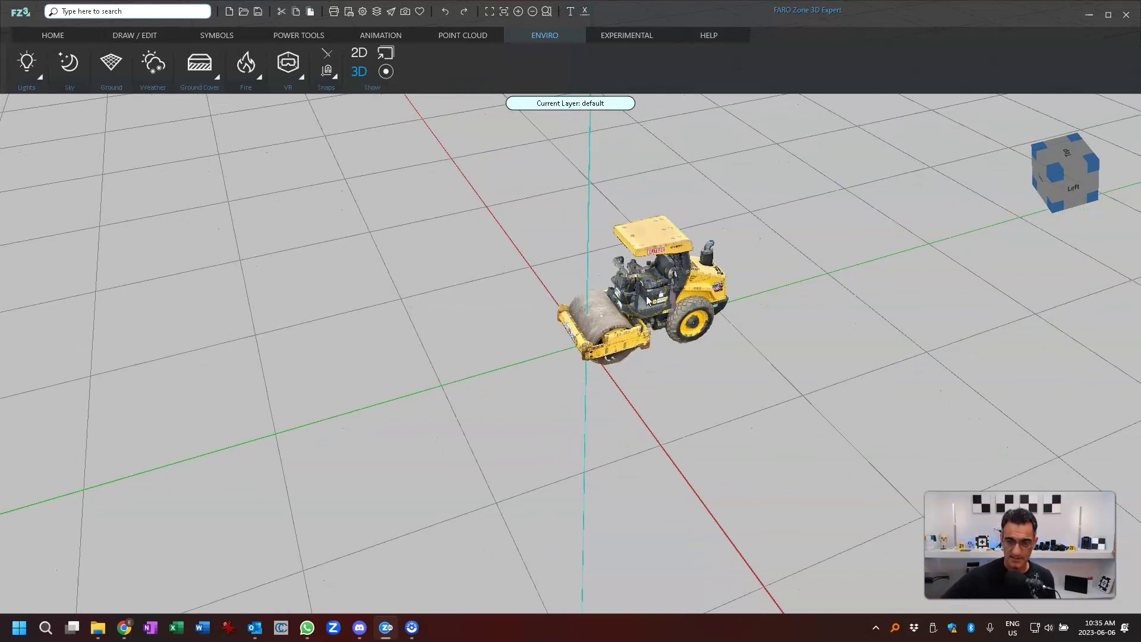
pyautogui.moveTo(623, 376); pyautogui.dragTo(651, 385, button='middle')
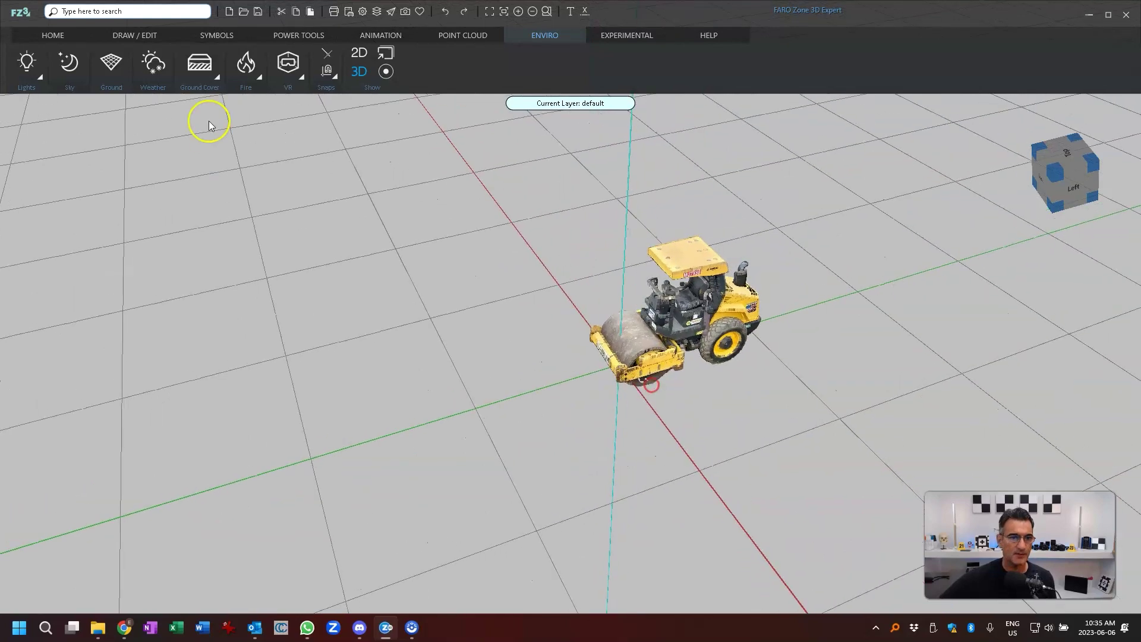
pyautogui.click(474, 31)
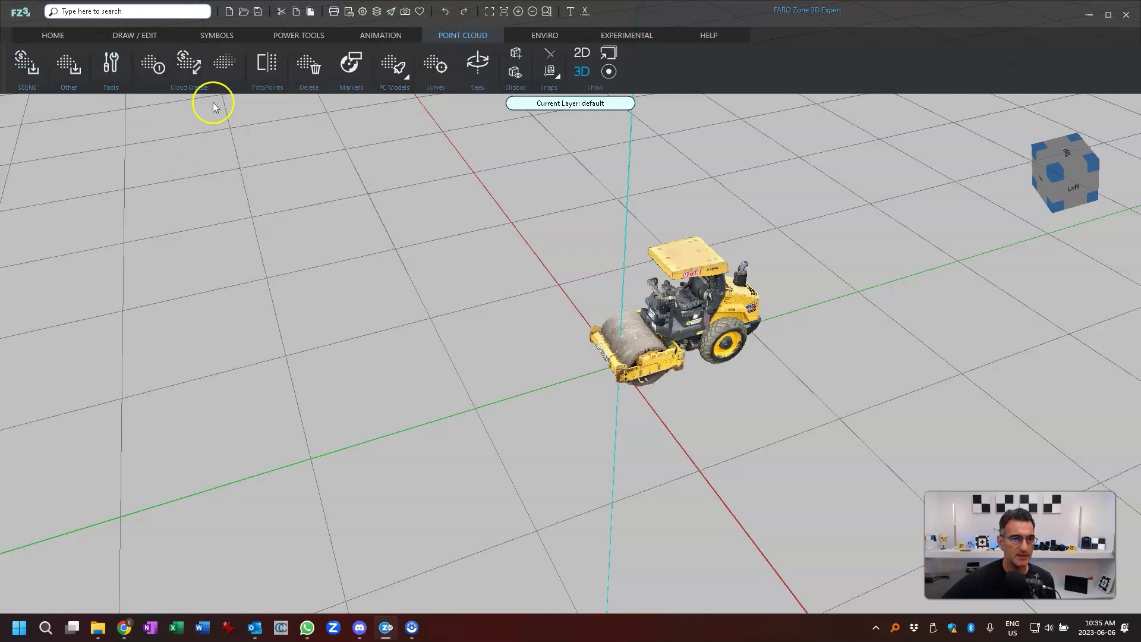
pyautogui.click(306, 64)
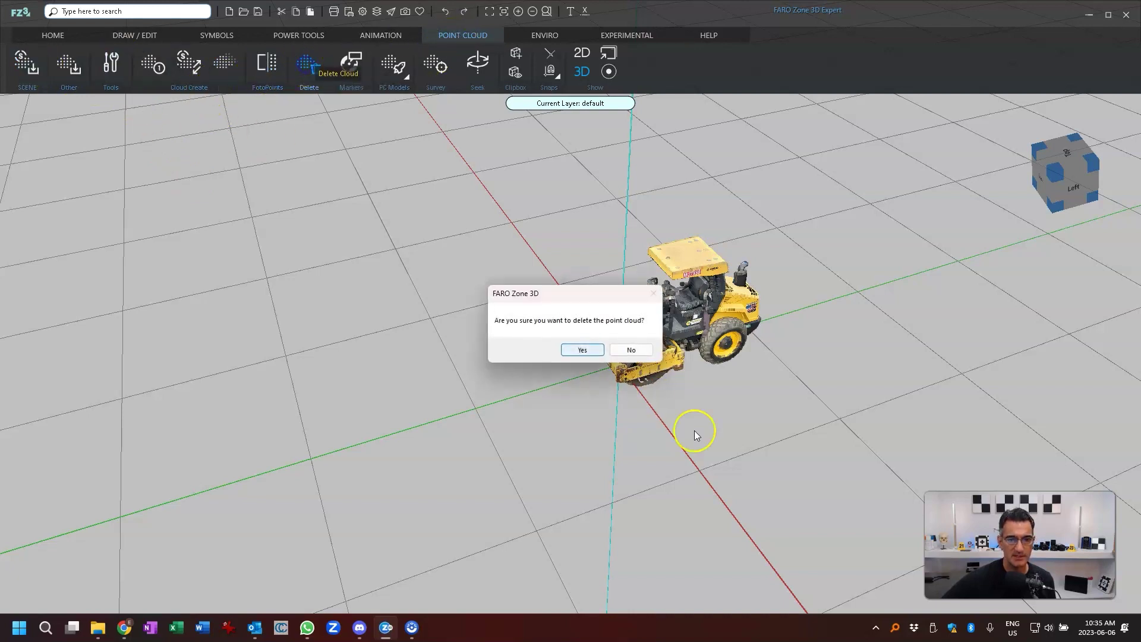
pyautogui.click(584, 351)
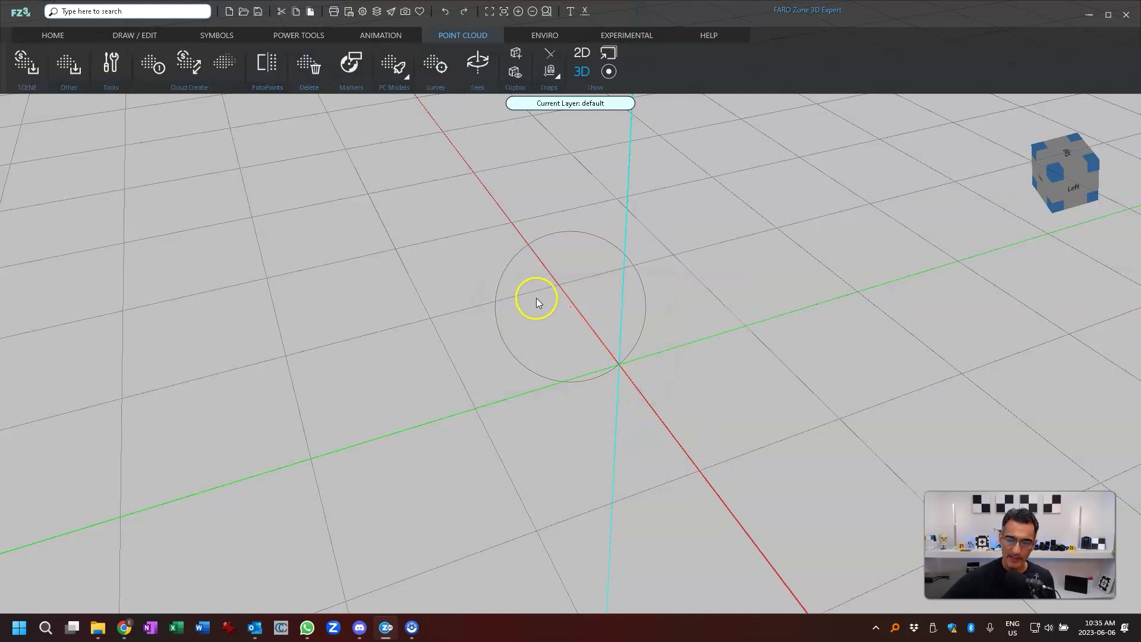
# - Import the original Roller E57 point cloud again, using meters as the unit
pyautogui.moveTo(536, 302); pyautogui.dragTo(564, 299, button='right')
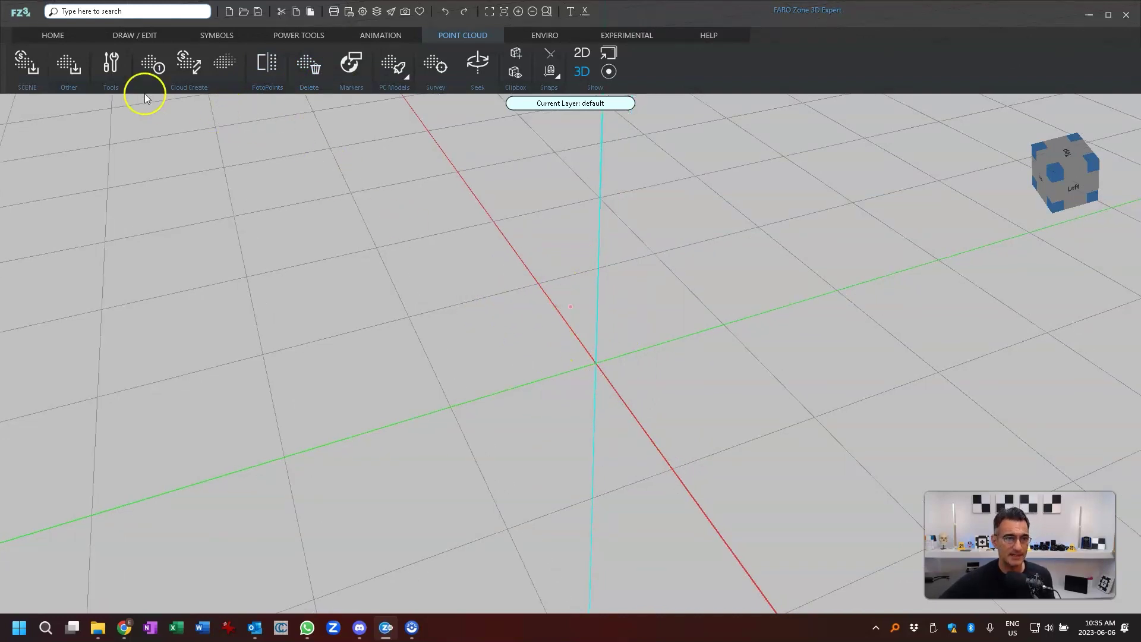
pyautogui.click(72, 66)
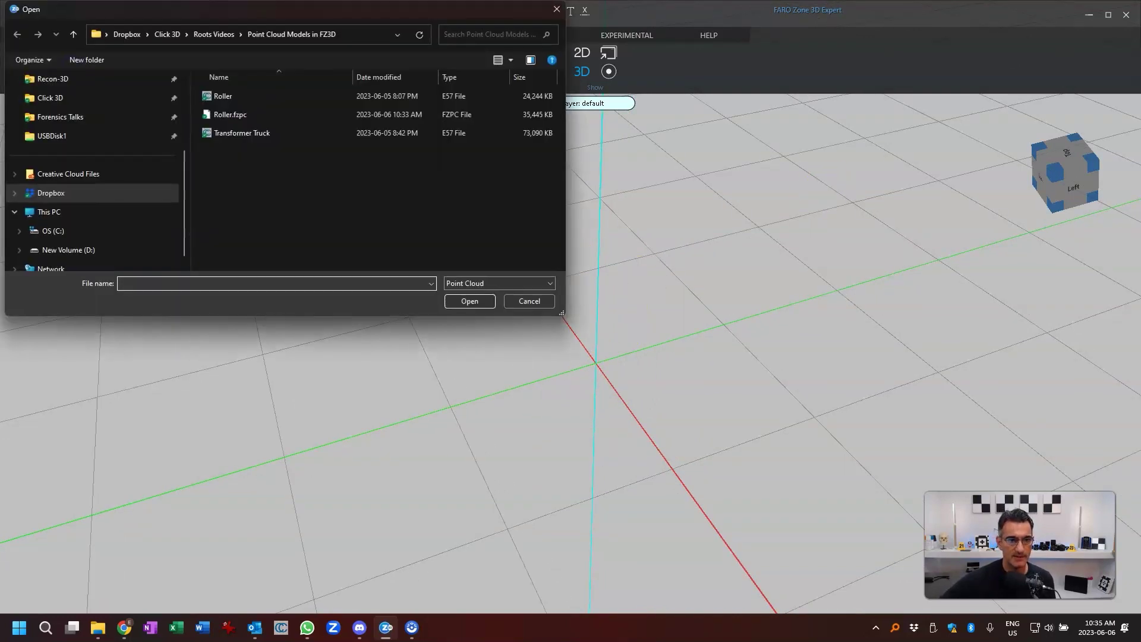
pyautogui.click(223, 98)
pyautogui.doubleClick(223, 97)
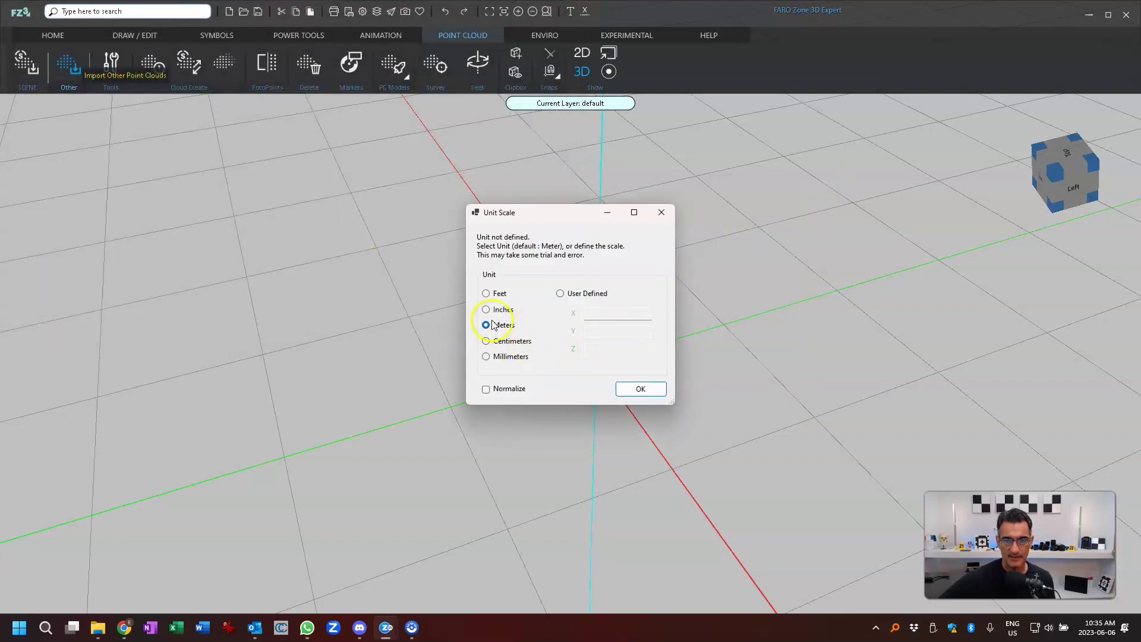
pyautogui.click(651, 395)
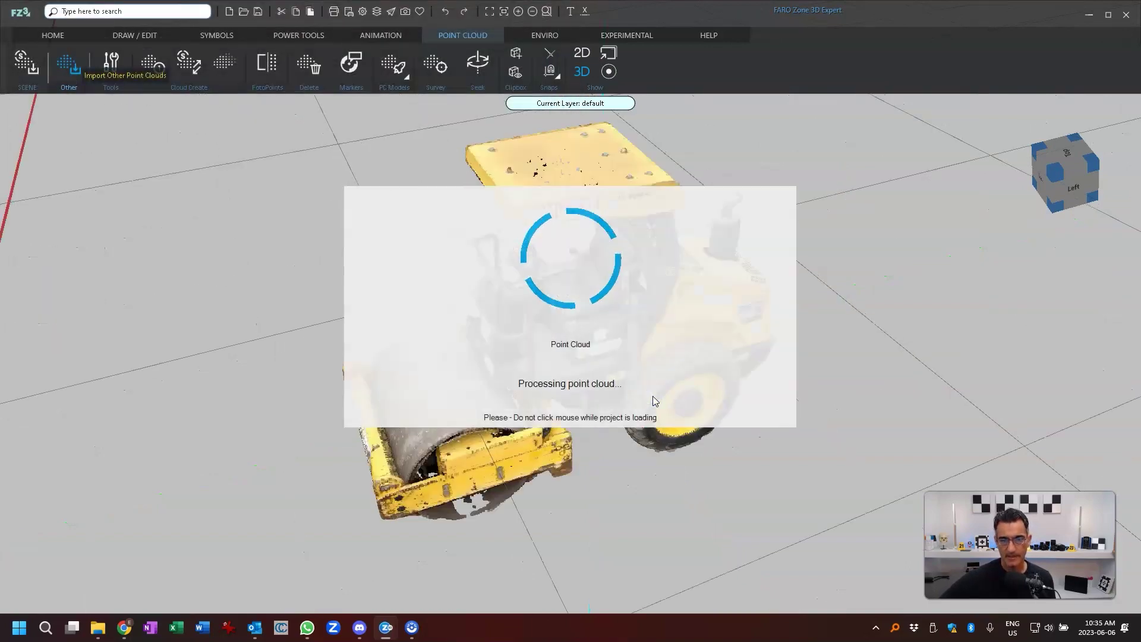
# - Draw a clipping box around the roller, about 7.57 m long, 5.18 m wide and 2.76 m high
pyautogui.scroll(-5, 530, 189)
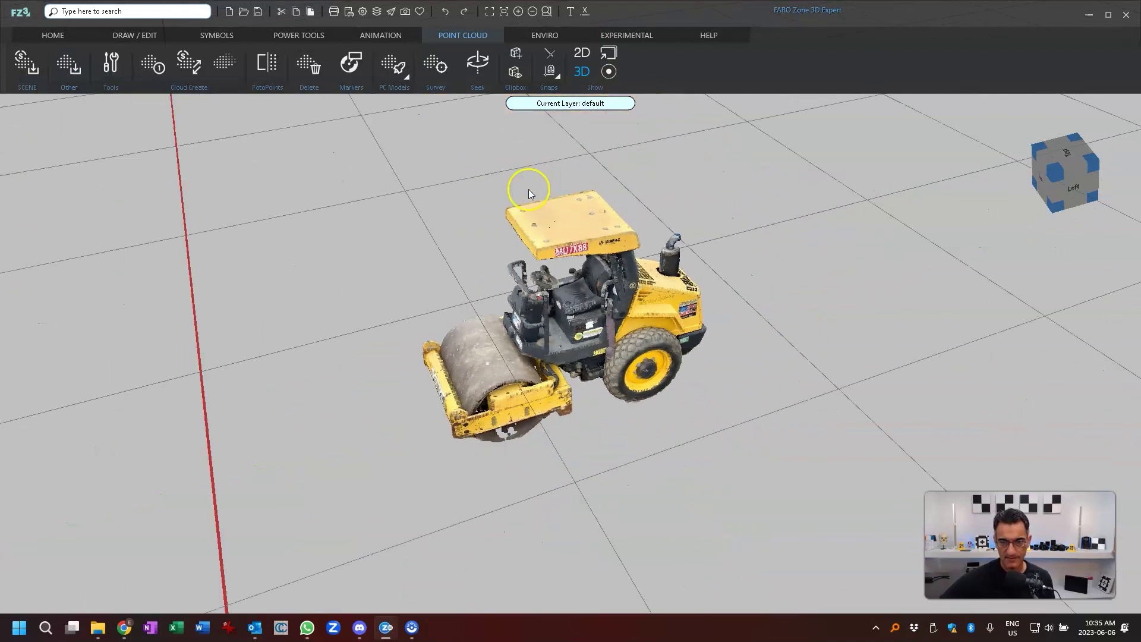
pyautogui.moveTo(648, 348); pyautogui.dragTo(617, 411)
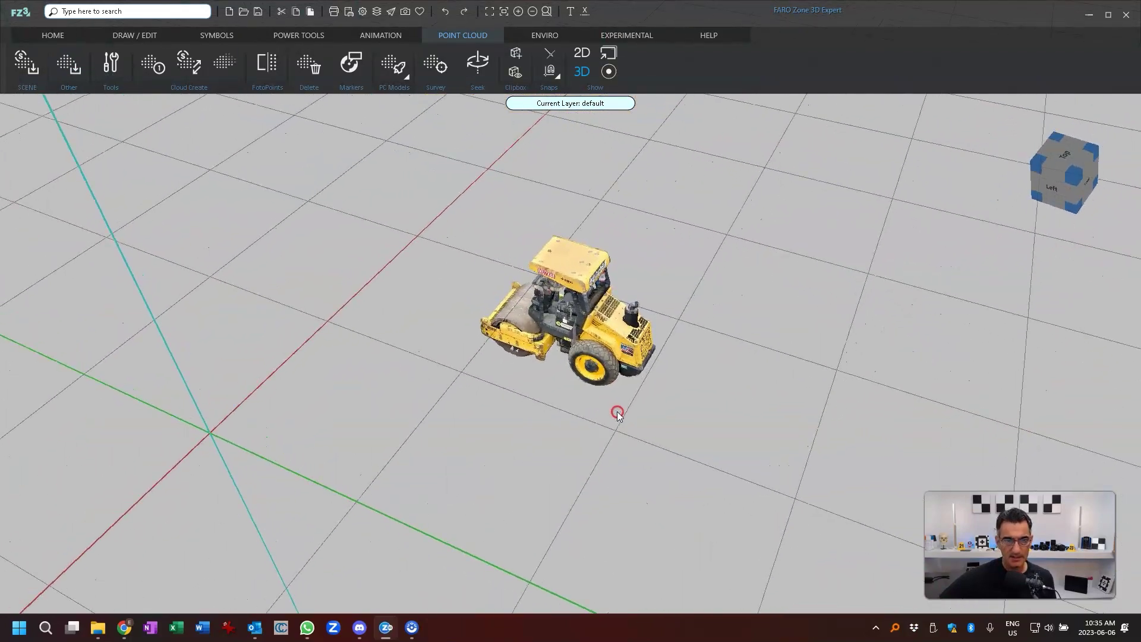
pyautogui.scroll(2, 580, 379)
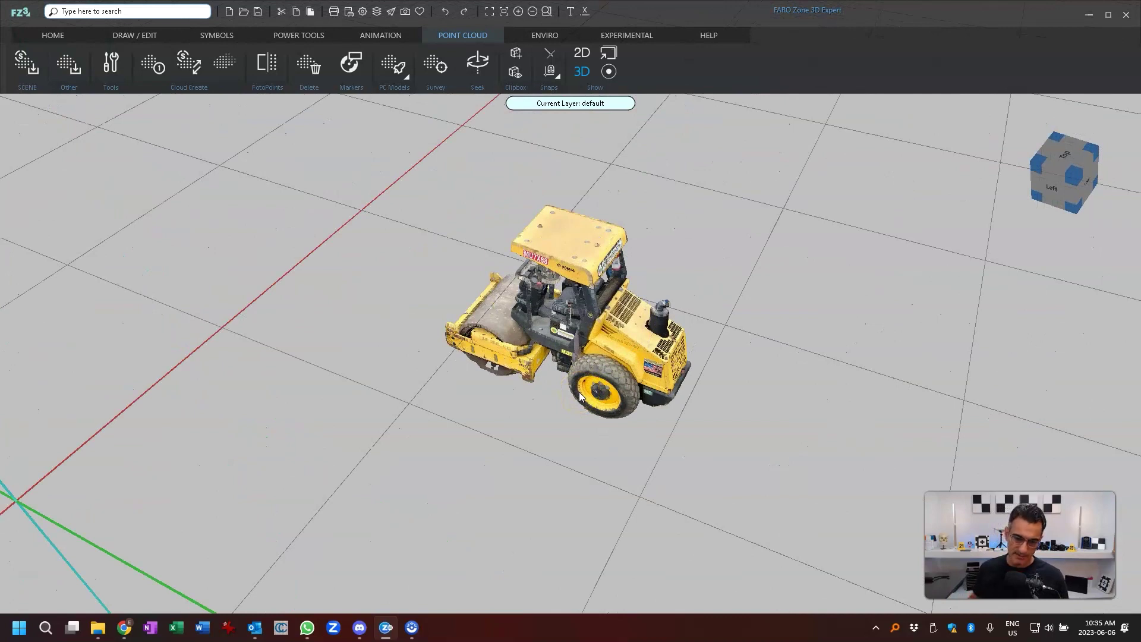
pyautogui.click(518, 54)
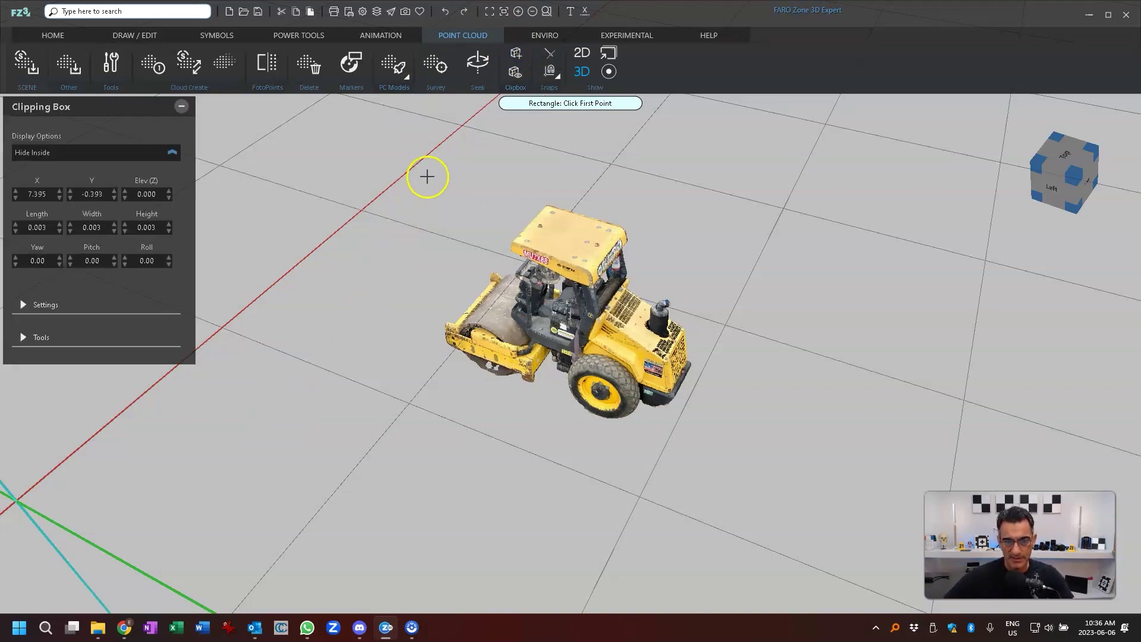
pyautogui.click(427, 171)
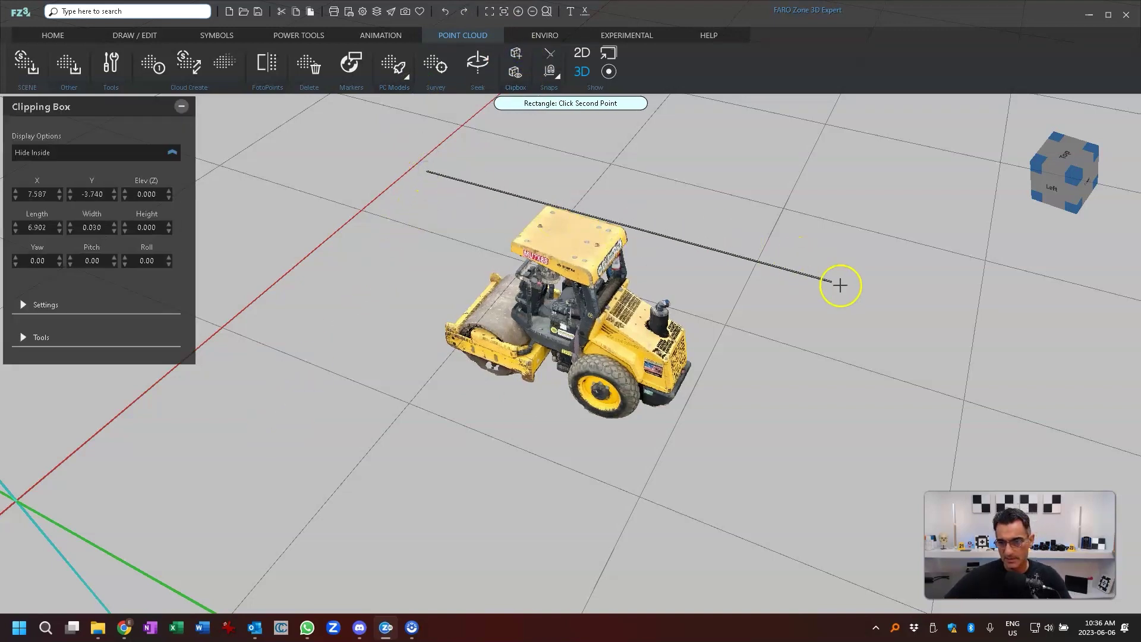
pyautogui.click(878, 294)
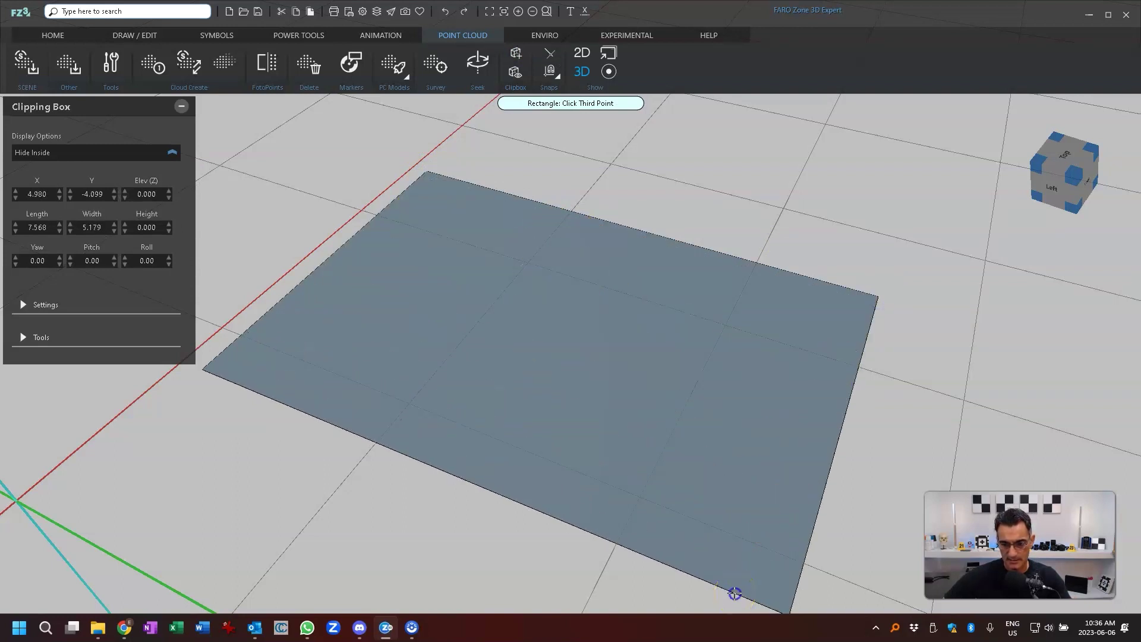
pyautogui.click(734, 593)
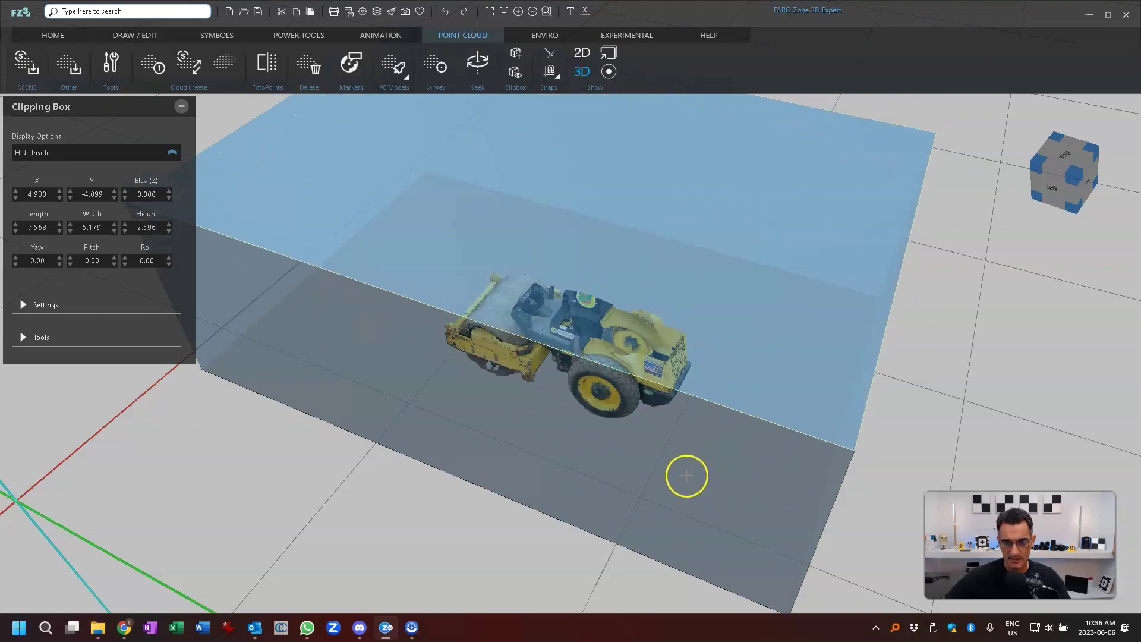
pyautogui.click(684, 483)
# - Set the clipping box display option to Hide Outside
pyautogui.moveTo(385, 555); pyautogui.dragTo(440, 501, button='right')
pyautogui.moveTo(615, 267); pyautogui.dragTo(615, 267, button='right')
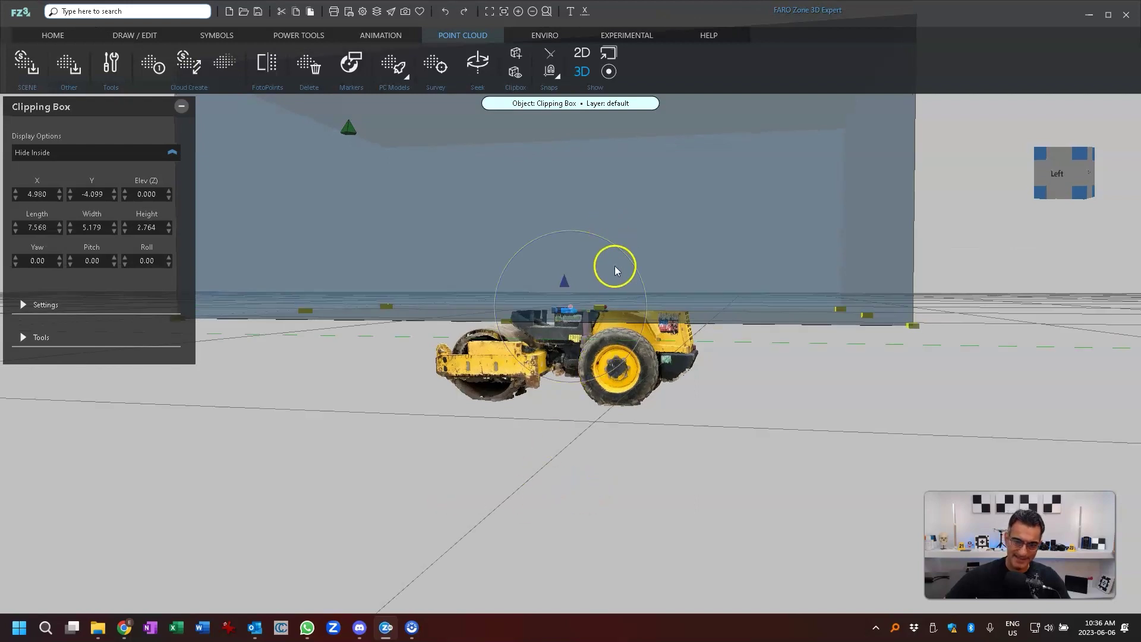
pyautogui.click(38, 154)
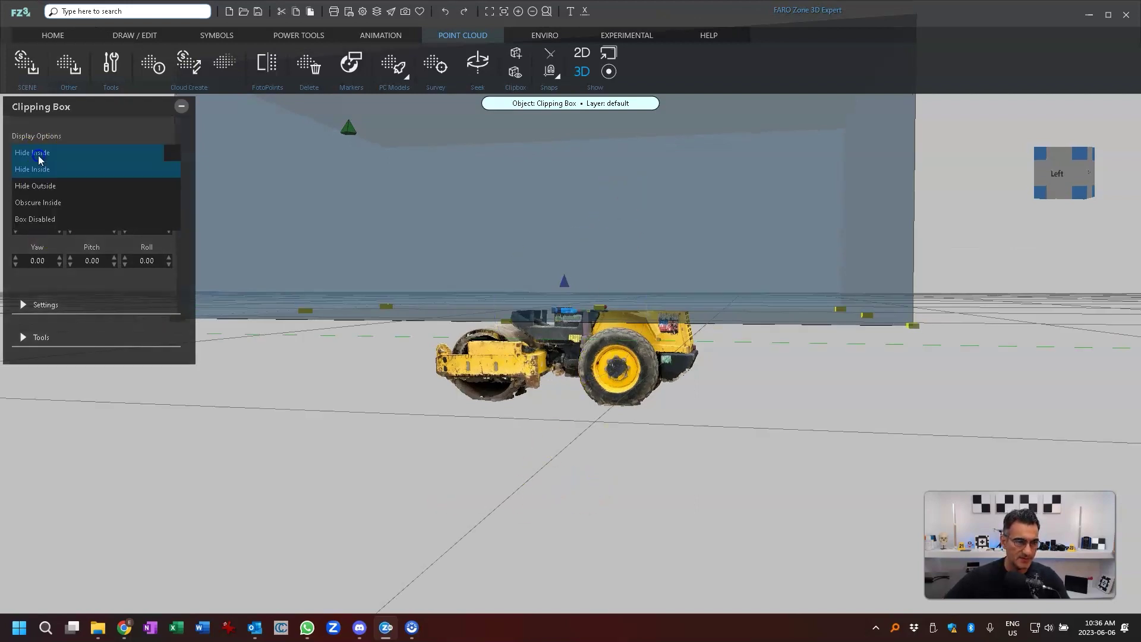
pyautogui.click(46, 187)
# - Resize the clipping box to about 7.97 m long, 4.87 m wide and 3.52 m high
pyautogui.moveTo(624, 309); pyautogui.dragTo(604, 484)
pyautogui.scroll(4, 570, 427)
pyautogui.scroll(-7, 570, 426)
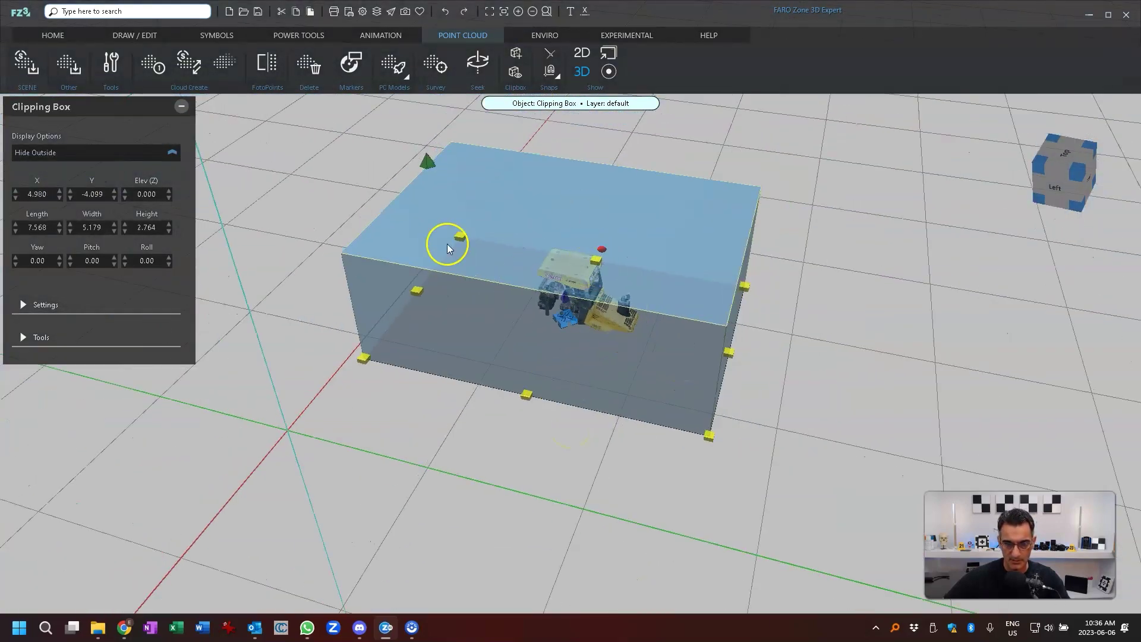
pyautogui.moveTo(428, 162); pyautogui.dragTo(422, 140)
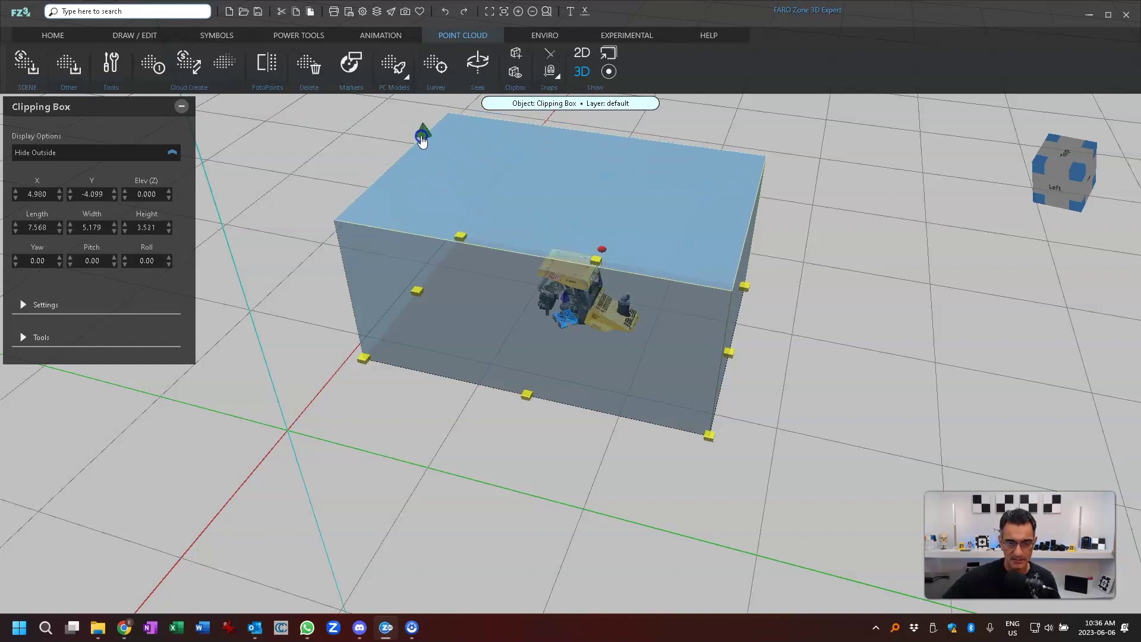
pyautogui.moveTo(524, 400)
pyautogui.mouseDown()
pyautogui.moveTo(555, 319)
pyautogui.moveTo(529, 386)
pyautogui.mouseUp()
pyautogui.moveTo(730, 353); pyautogui.dragTo(752, 341)
# - Lower the clipping box to an elevation of about -1.43 m and tighten it to about 5.46 m long and 2.09 m wide
pyautogui.moveTo(537, 468); pyautogui.dragTo(547, 470, button='right')
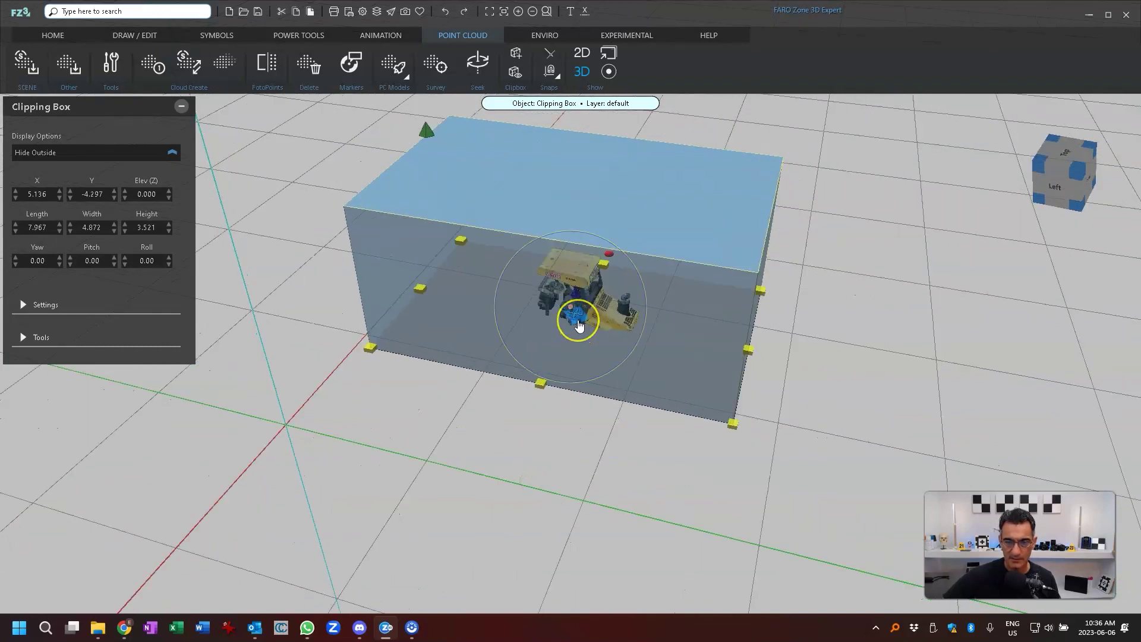
pyautogui.scroll(5, 581, 318)
pyautogui.moveTo(585, 335); pyautogui.dragTo(594, 433)
pyautogui.scroll(-5, 580, 414)
pyautogui.moveTo(726, 416); pyautogui.dragTo(662, 517)
pyautogui.moveTo(644, 349); pyautogui.dragTo(607, 341)
pyautogui.moveTo(459, 347); pyautogui.dragTo(529, 360)
pyautogui.moveTo(561, 494); pyautogui.dragTo(568, 408)
# - Shorten the clipping box to about 3.91 m long and 3.17 m high, and check its fit around the roller from several sides
pyautogui.moveTo(628, 408); pyautogui.dragTo(504, 410, button='right')
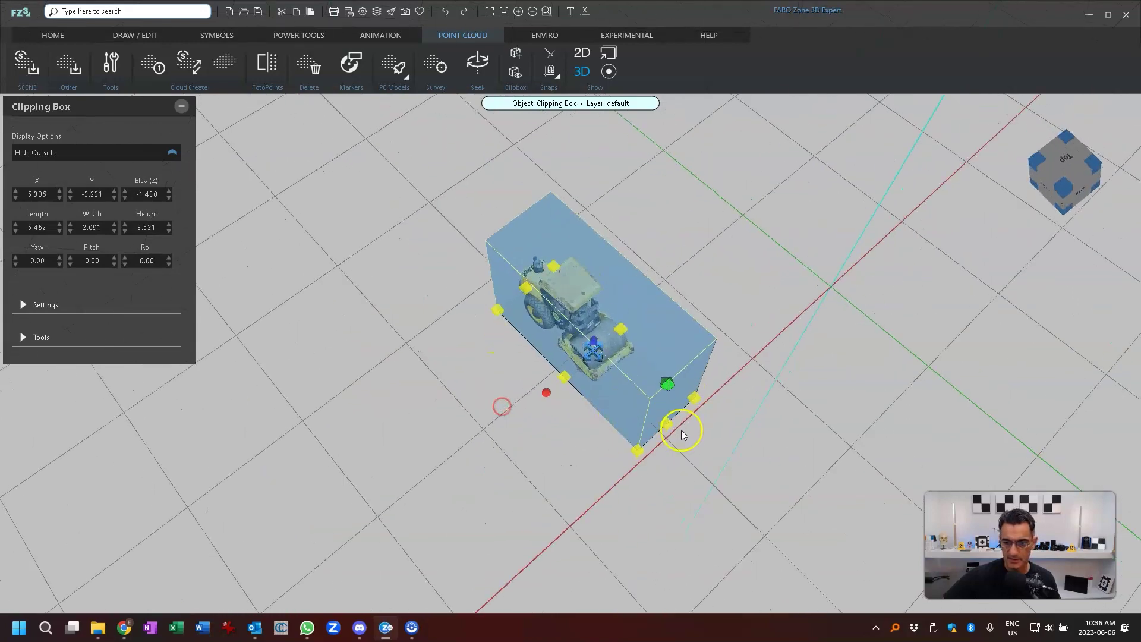
pyautogui.moveTo(667, 423); pyautogui.dragTo(630, 384)
pyautogui.moveTo(476, 454); pyautogui.dragTo(553, 372, button='right')
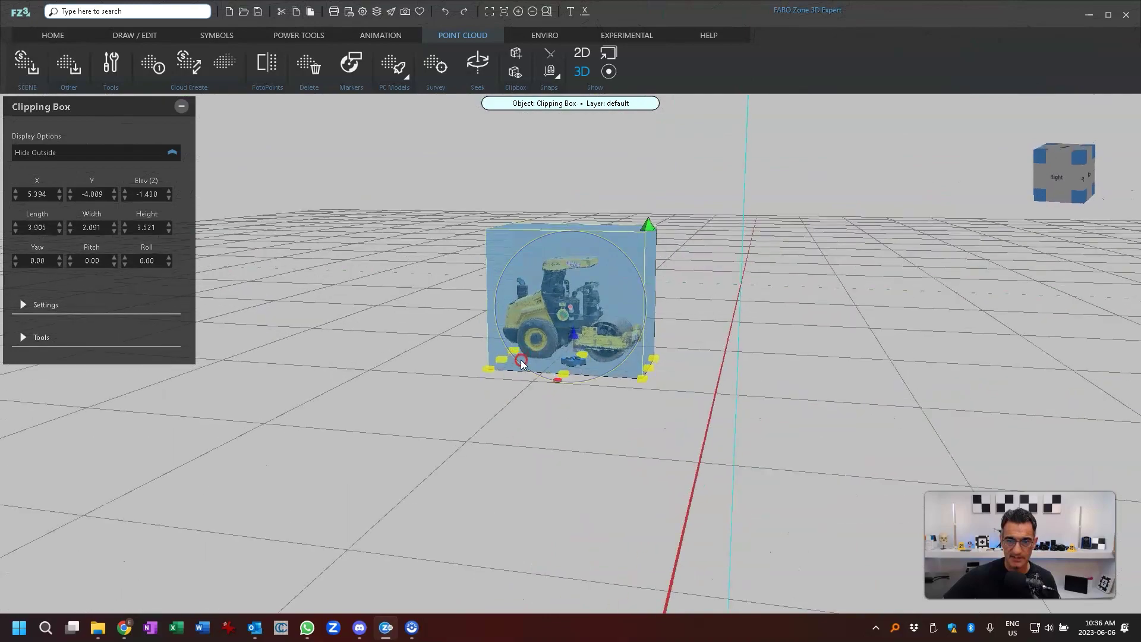
pyautogui.moveTo(634, 243); pyautogui.dragTo(613, 270)
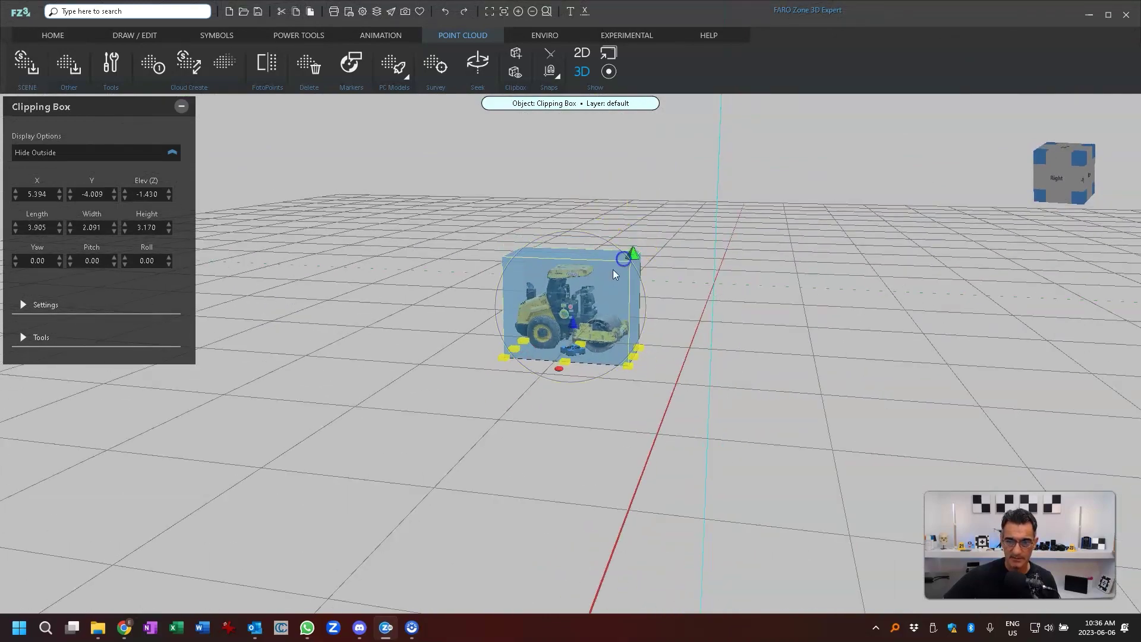
pyautogui.scroll(3, 612, 270)
pyautogui.moveTo(333, 380); pyautogui.dragTo(249, 417, button='right')
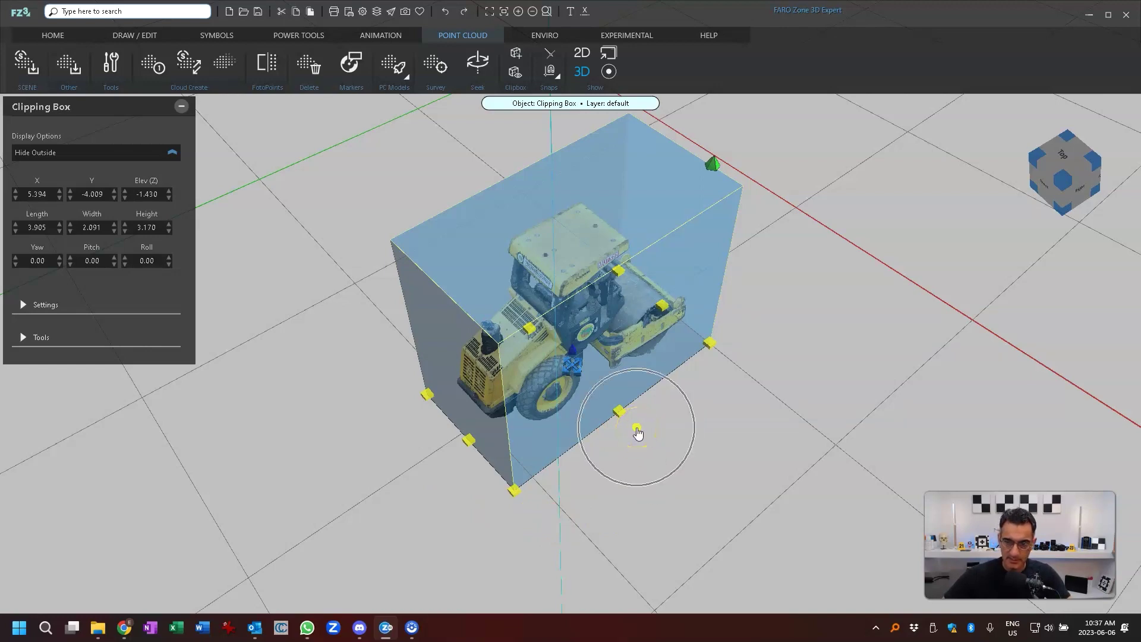
pyautogui.moveTo(657, 480); pyautogui.dragTo(592, 462, button='right')
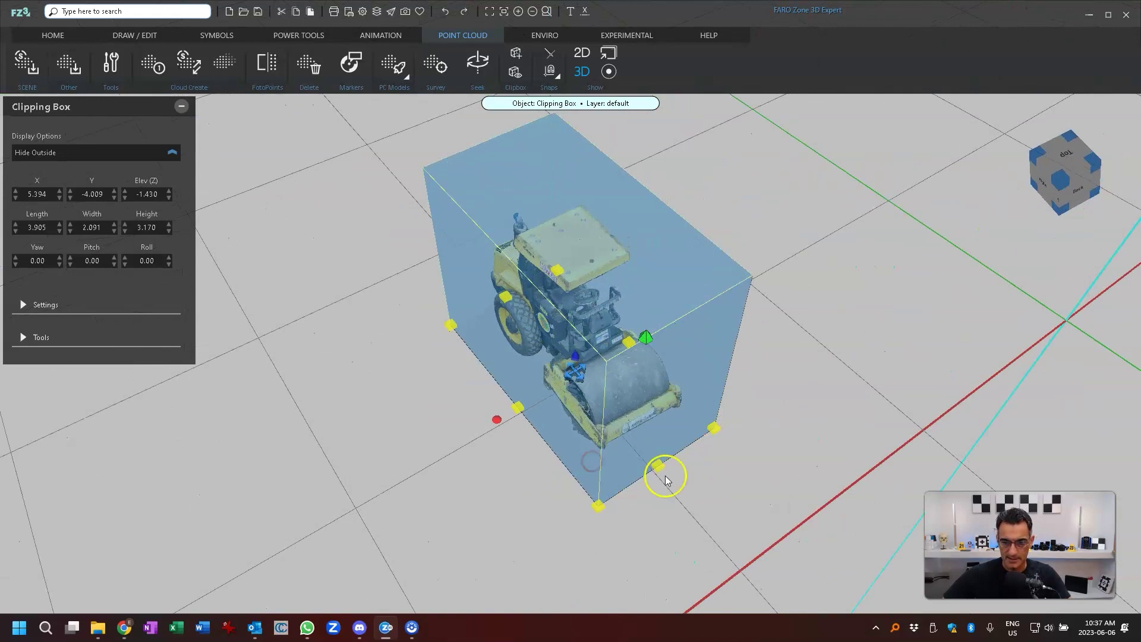
pyautogui.moveTo(446, 489); pyautogui.dragTo(688, 480, button='right')
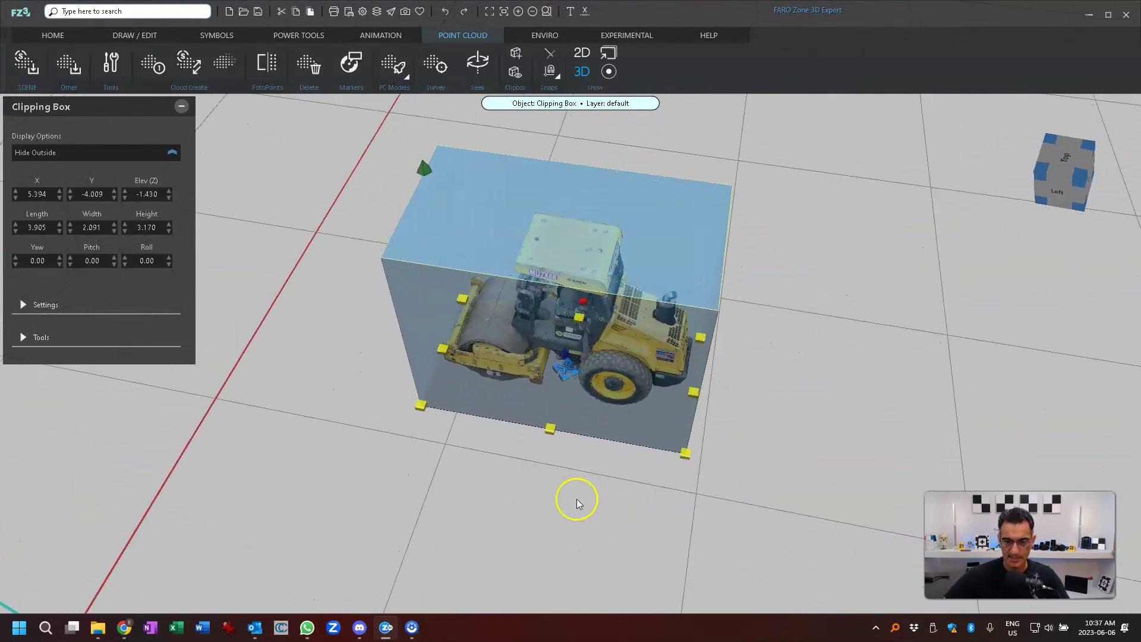
# - Create a point cloud model from the clipped roller and save it as Roller in the Point Cloud Models in FZ3D folder
pyautogui.click(409, 79)
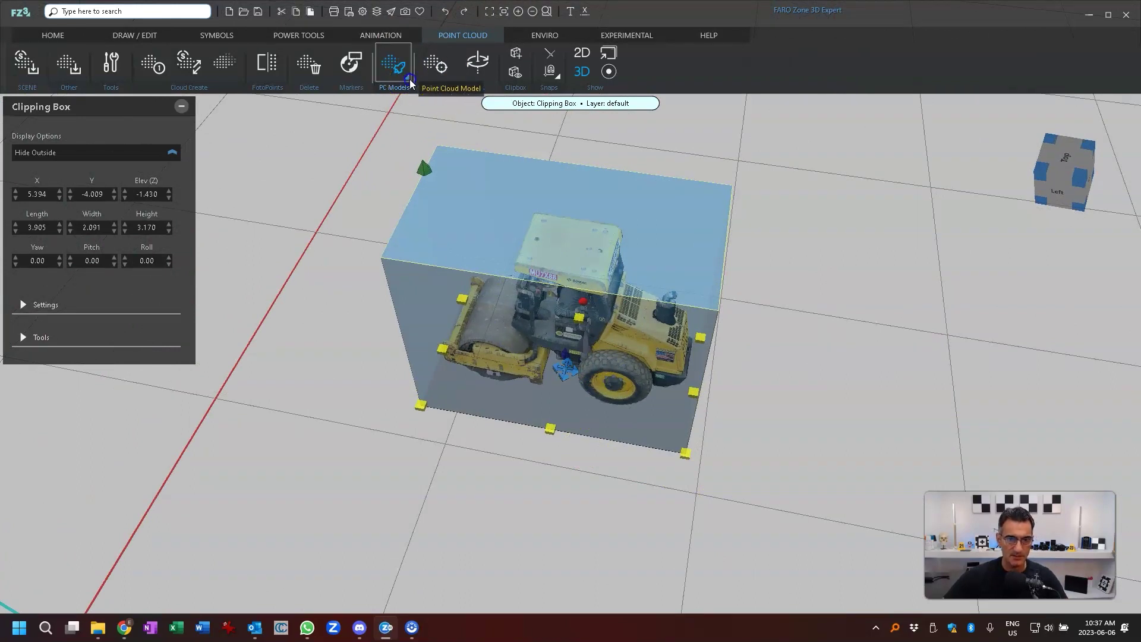
pyautogui.click(409, 80)
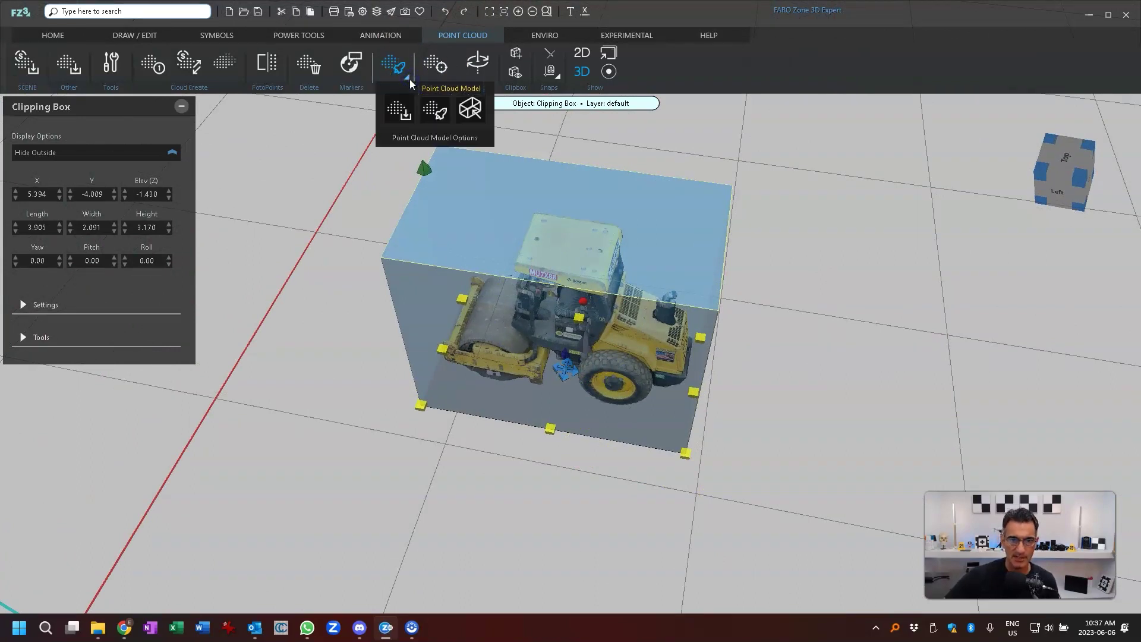
pyautogui.click(438, 108)
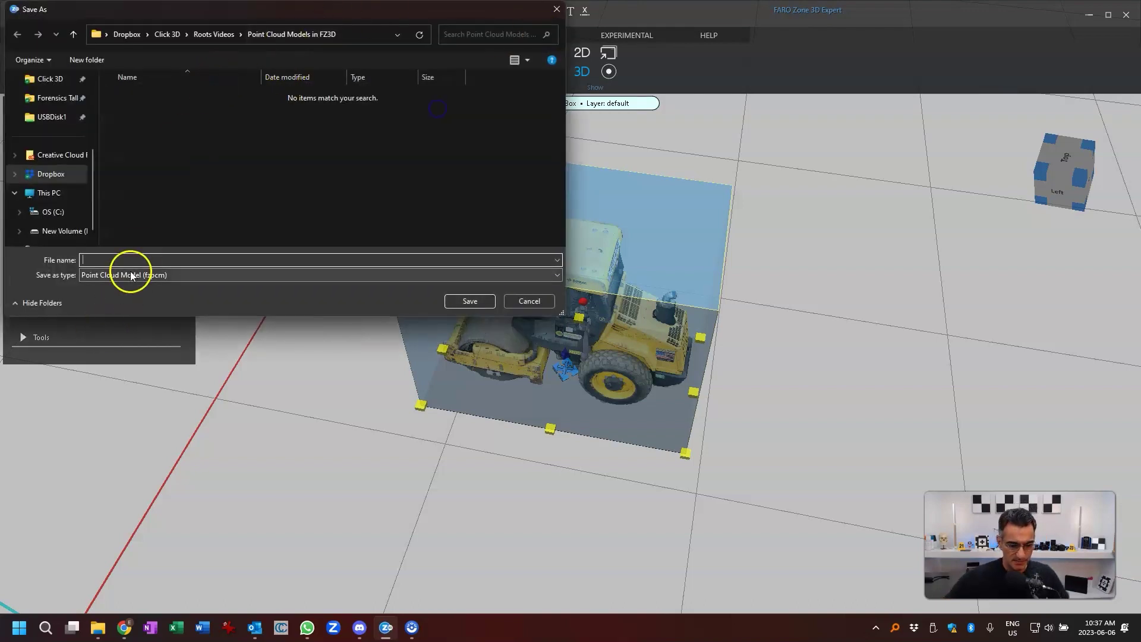
pyautogui.write('Roller')
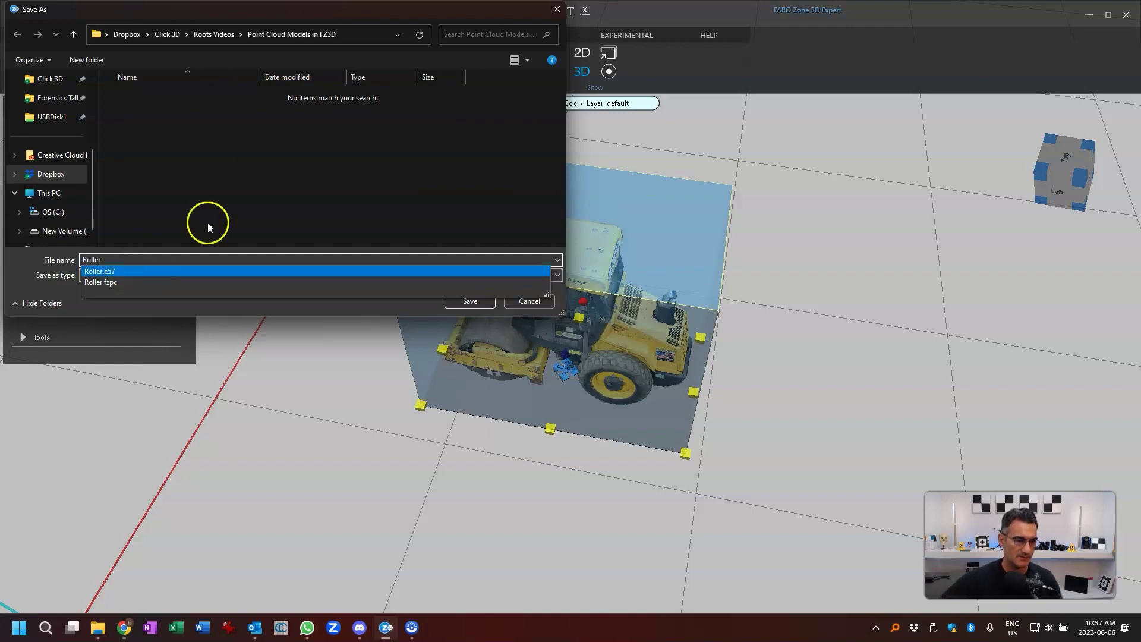
pyautogui.click(149, 195)
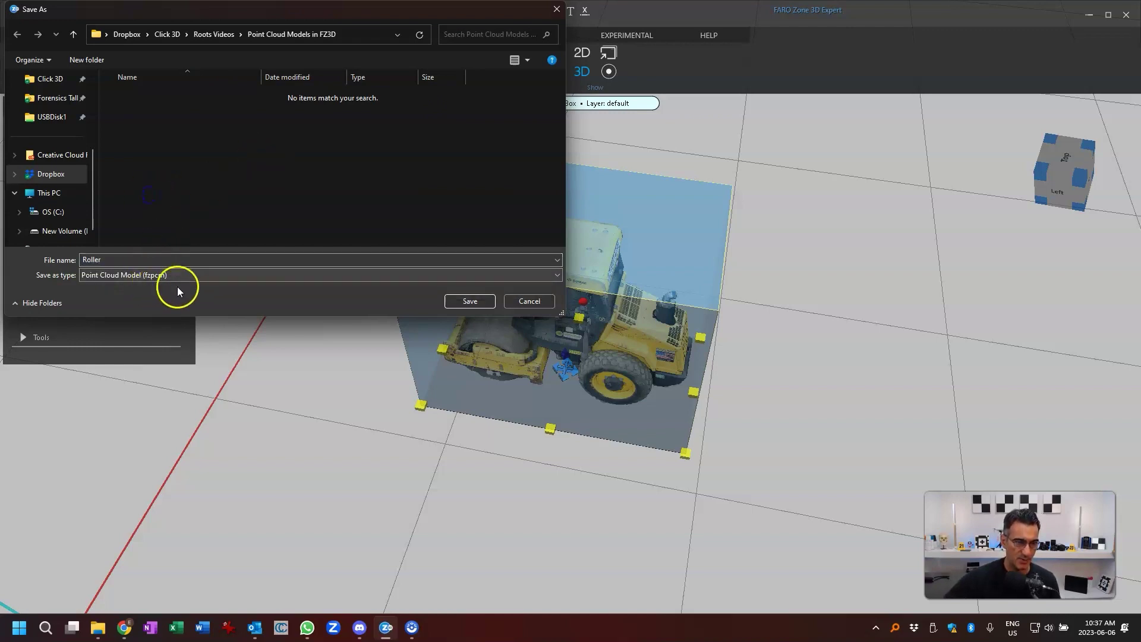
pyautogui.click(479, 301)
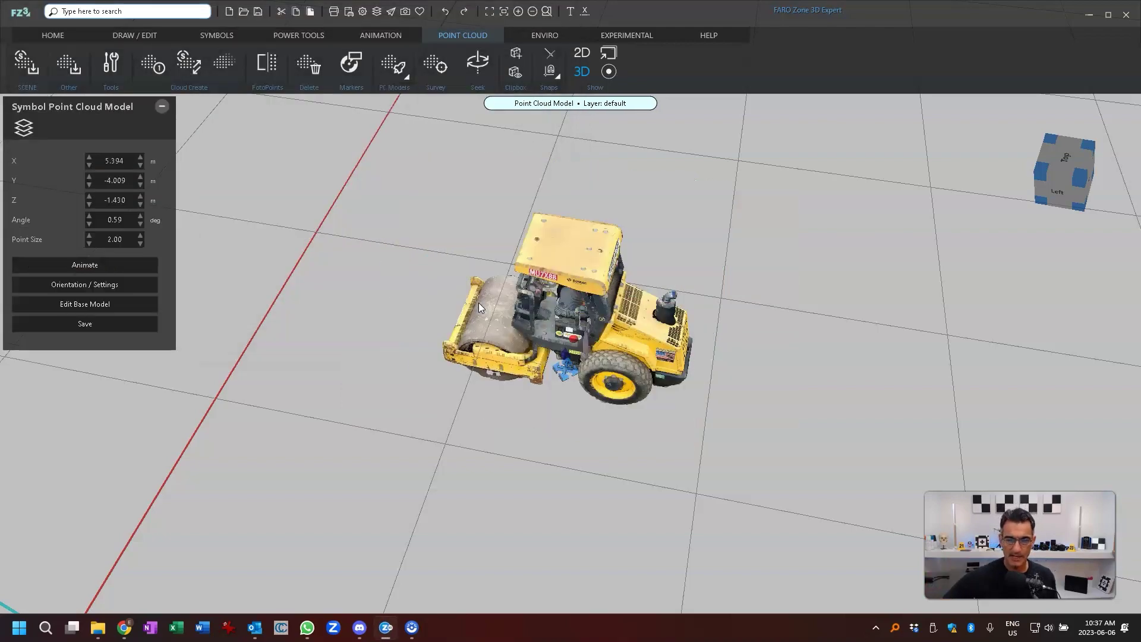
pyautogui.moveTo(516, 441); pyautogui.dragTo(559, 429, button='middle')
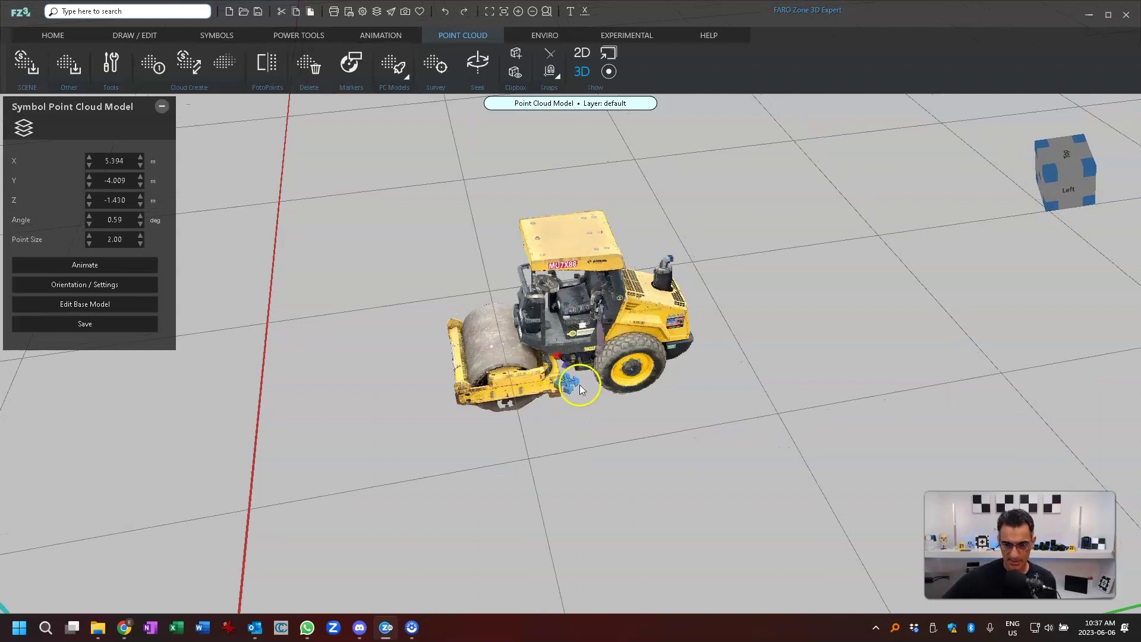
pyautogui.moveTo(571, 387)
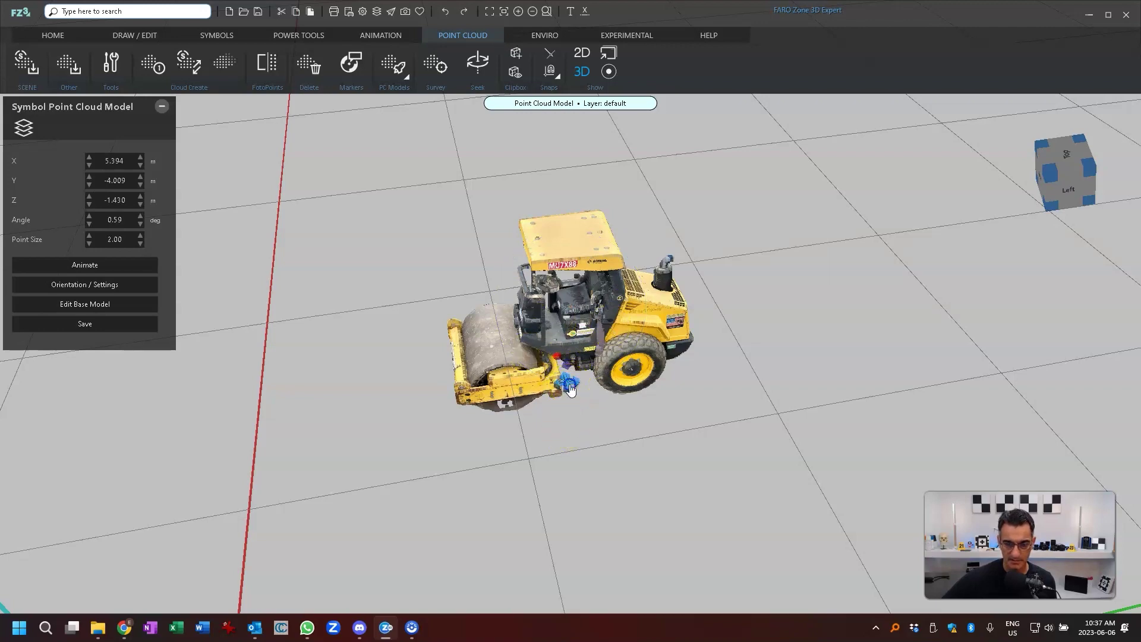
# - Move the roller model away from its source scan to about X 5.270, Y -9.539 m and delete the original point cloud
pyautogui.keyDown('ctrl'); pyautogui.moveTo(570, 387); pyautogui.dragTo(904, 340); pyautogui.keyUp('ctrl')
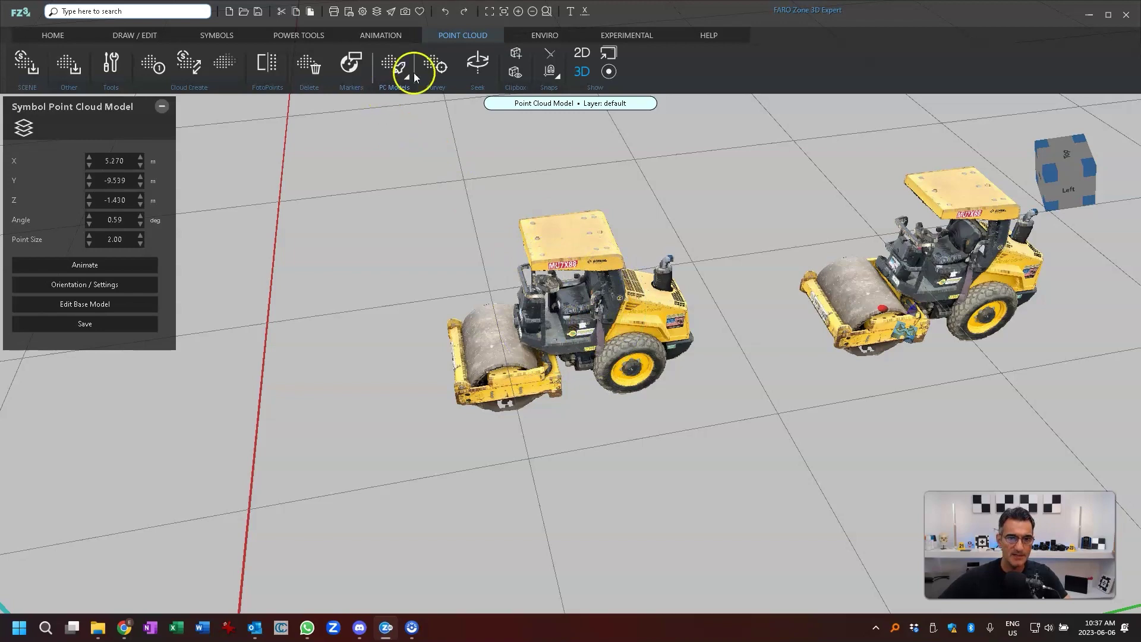
pyautogui.click(317, 65)
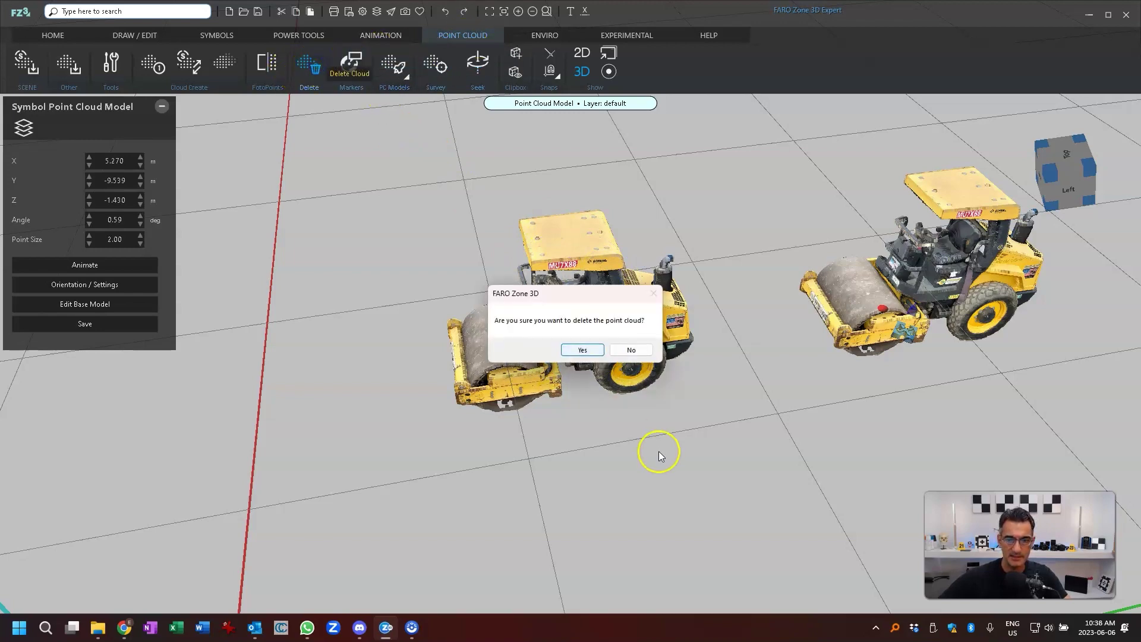
pyautogui.click(582, 350)
pyautogui.moveTo(861, 433); pyautogui.dragTo(537, 454, button='right')
pyautogui.scroll(3, 608, 412)
pyautogui.moveTo(640, 446); pyautogui.dragTo(618, 517)
pyautogui.scroll(-3, 616, 421)
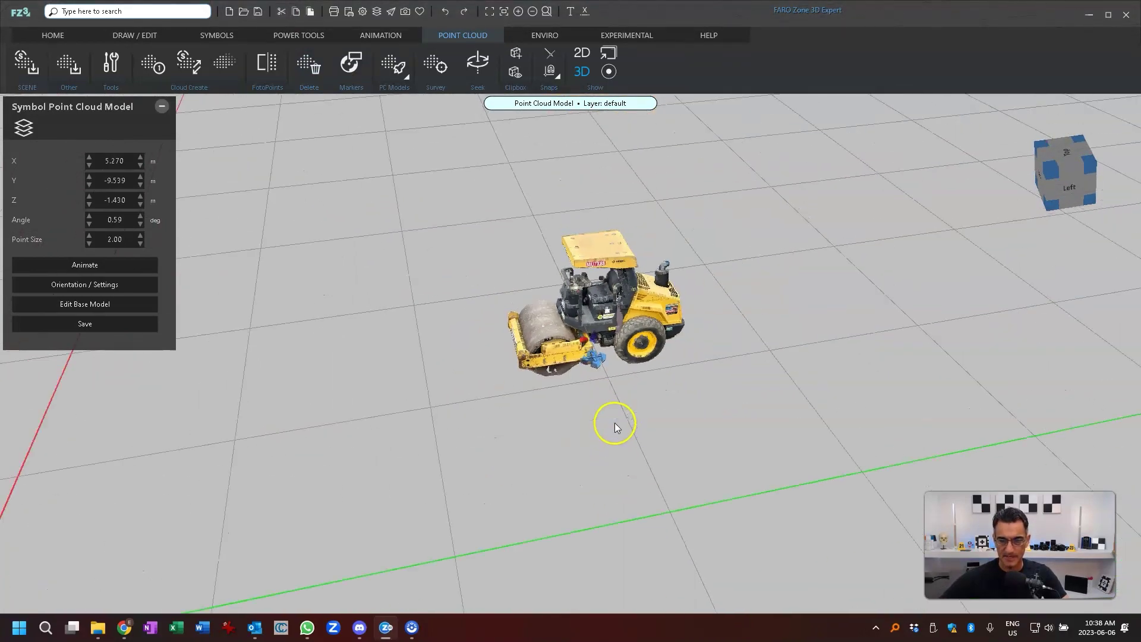
# - Animate the roller model along a curved path of four successive points leading away from its position, and finish the path
pyautogui.moveTo(616, 420); pyautogui.dragTo(654, 408)
pyautogui.click(83, 263)
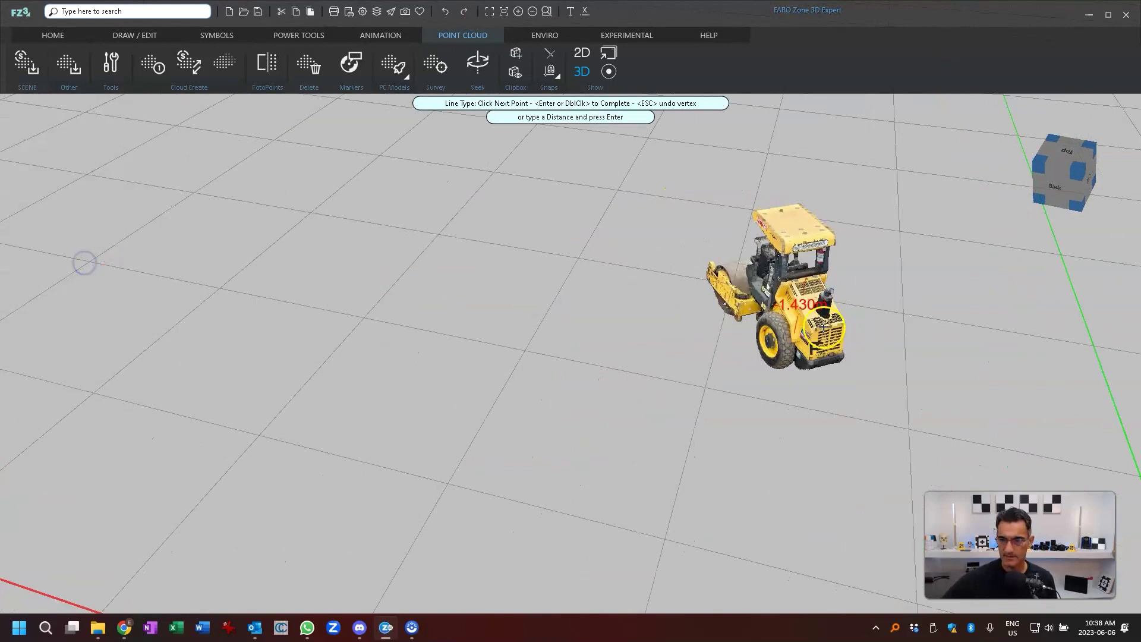
pyautogui.click(706, 267)
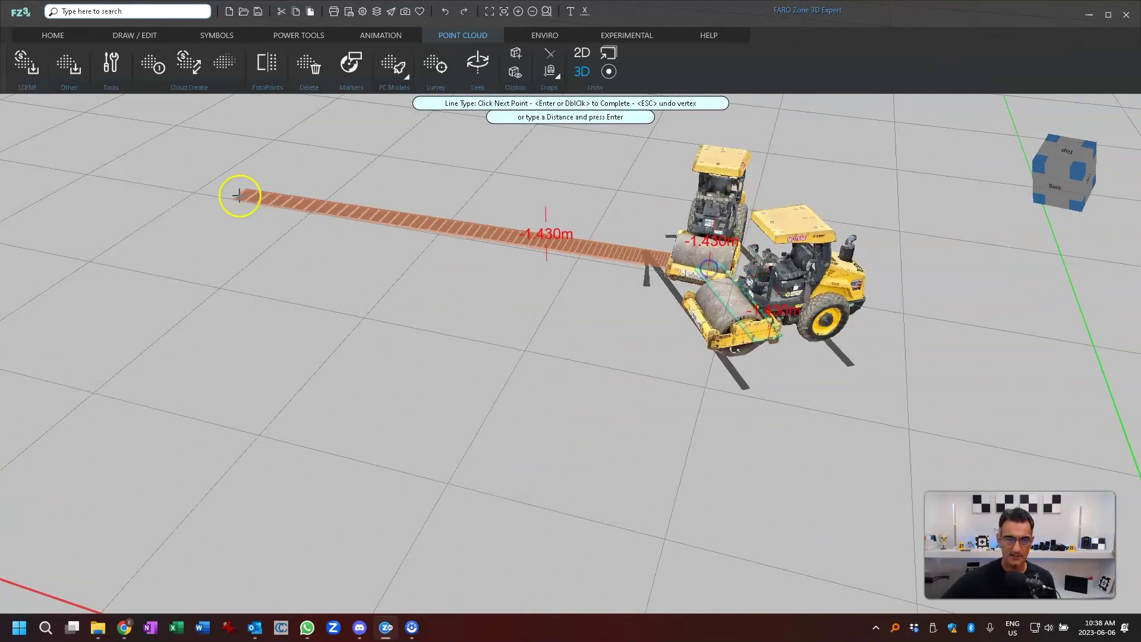
pyautogui.click(236, 165)
pyautogui.scroll(2, 188, 248)
pyautogui.scroll(-4, 219, 252)
pyautogui.scroll(-2, 220, 251)
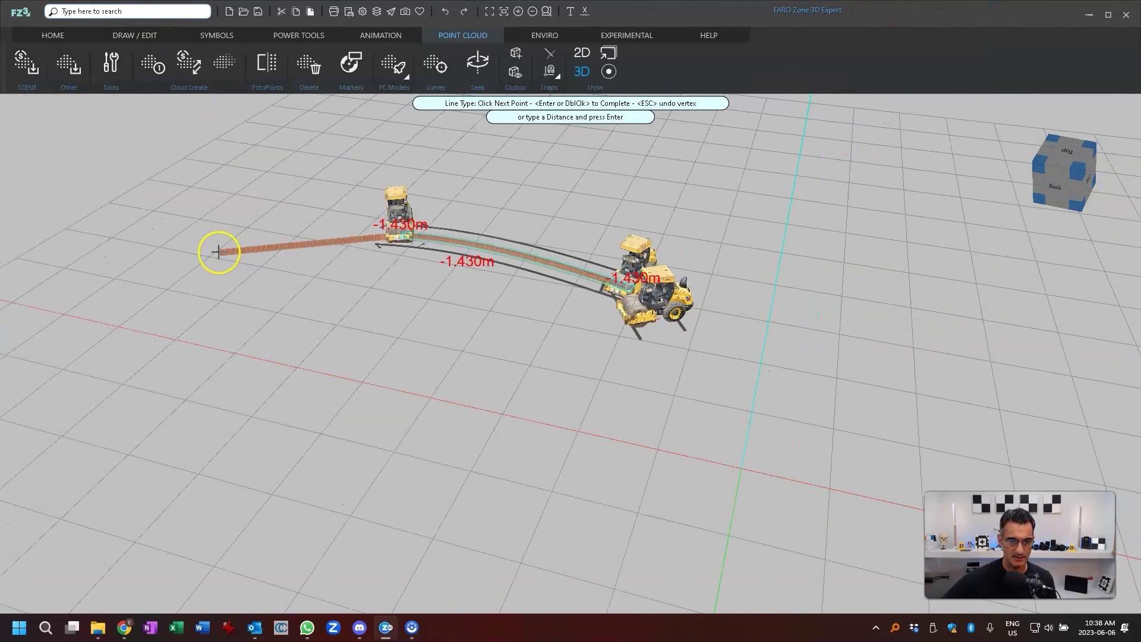
pyautogui.click(215, 250)
pyautogui.click(90, 324)
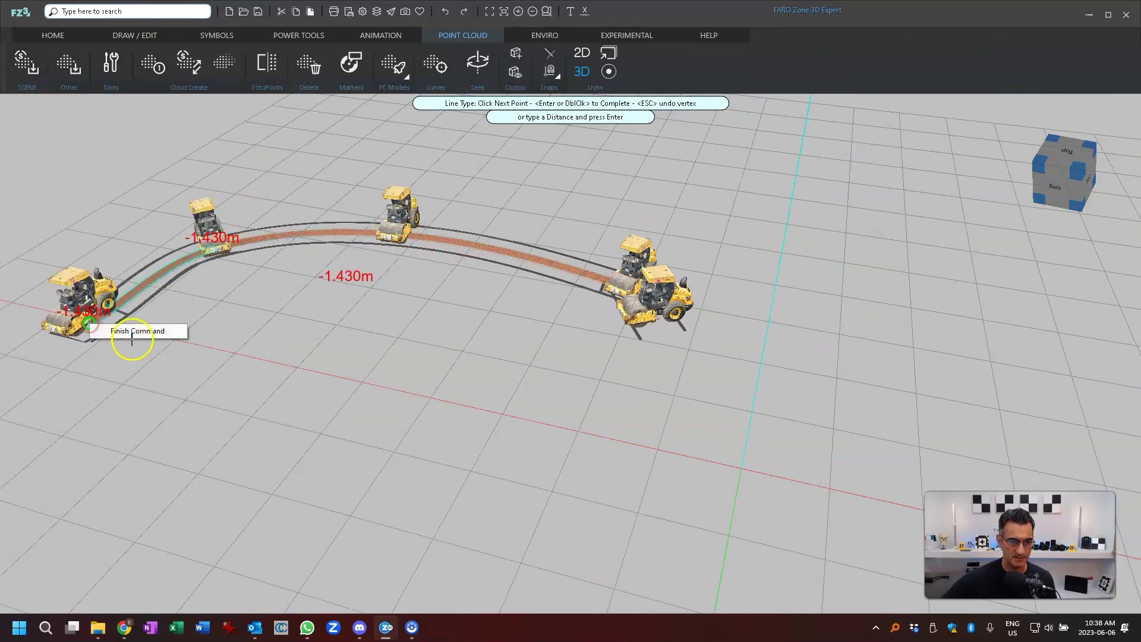
pyautogui.click(135, 331)
pyautogui.moveTo(438, 365); pyautogui.dragTo(711, 406, button='middle')
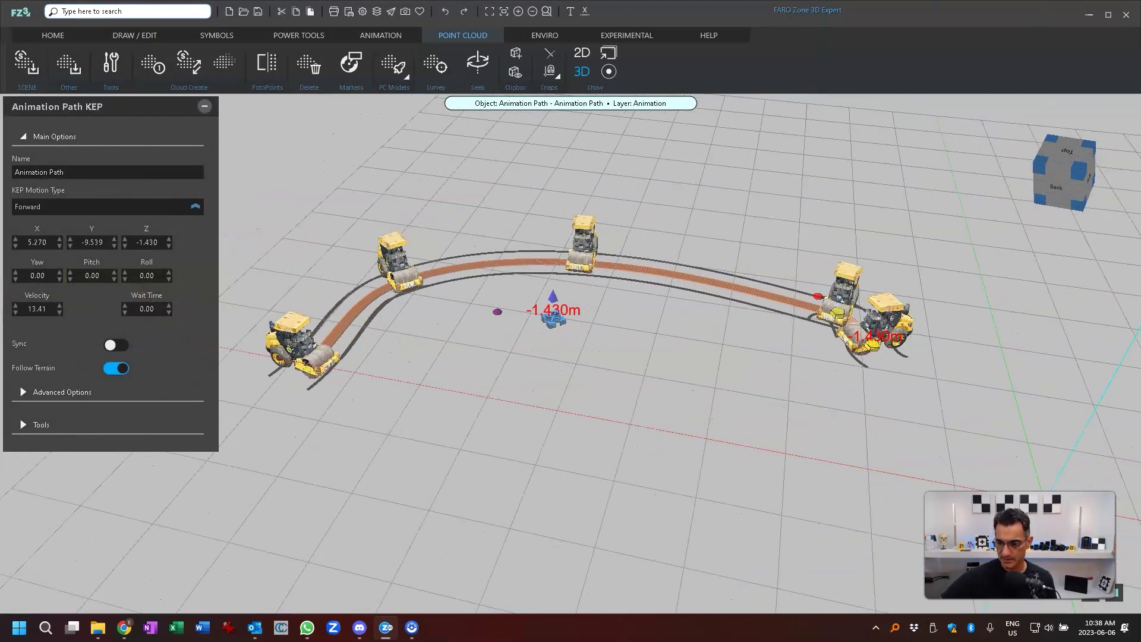
# - Play the roller animation, look through the path's options, and shift the whole animation path slightly
pyautogui.click(1093, 607)
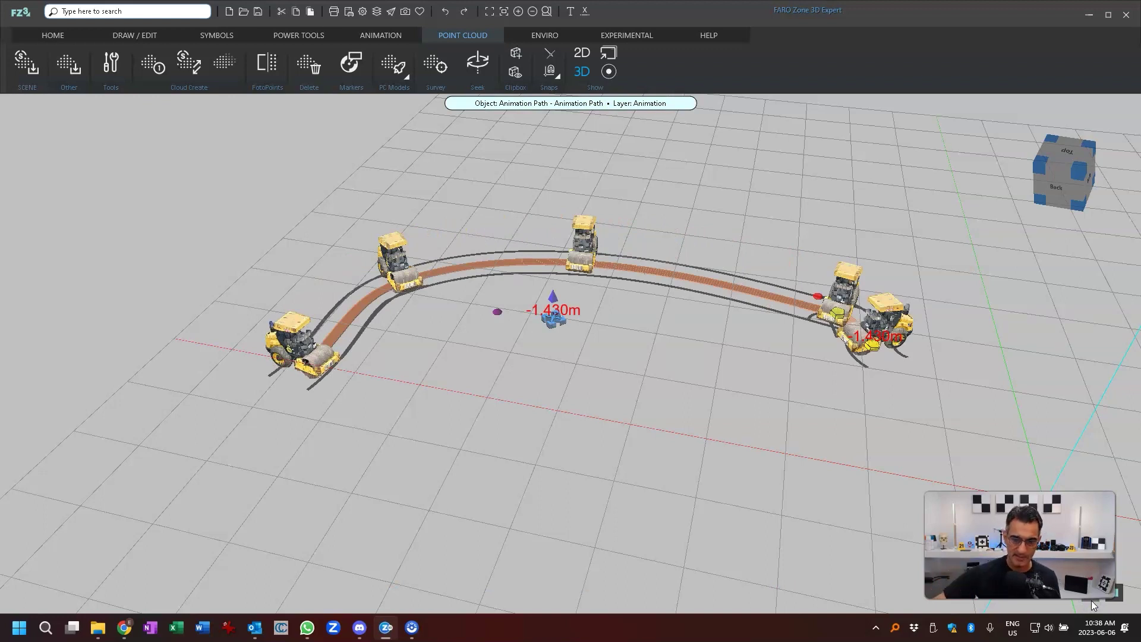
pyautogui.rightClick(547, 262)
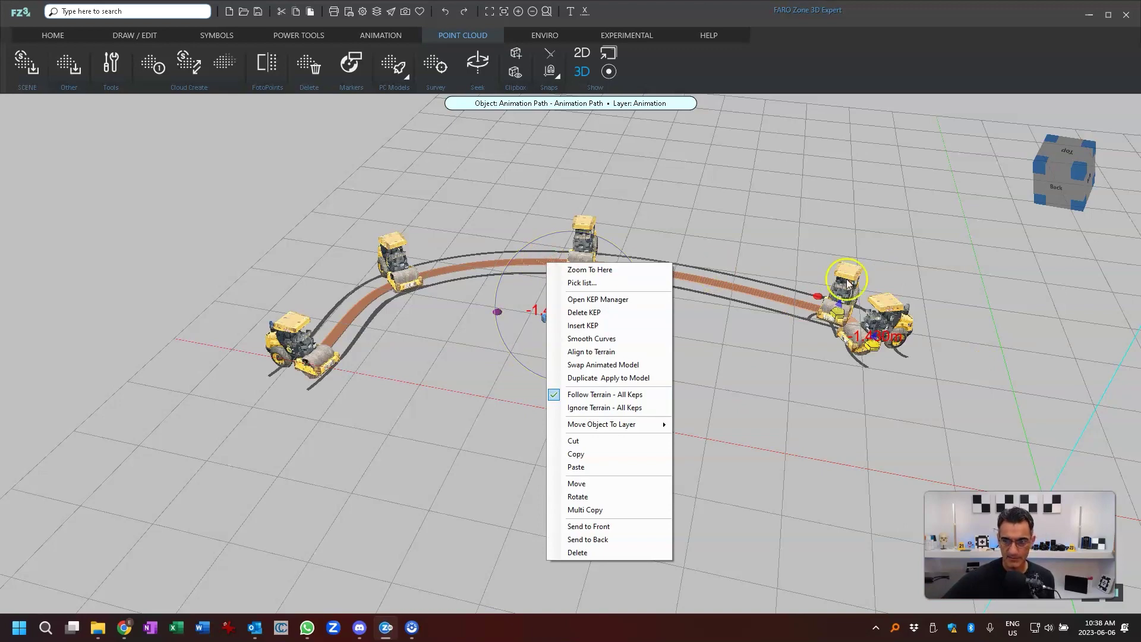
pyautogui.press('Escape')
pyautogui.press('Escape')
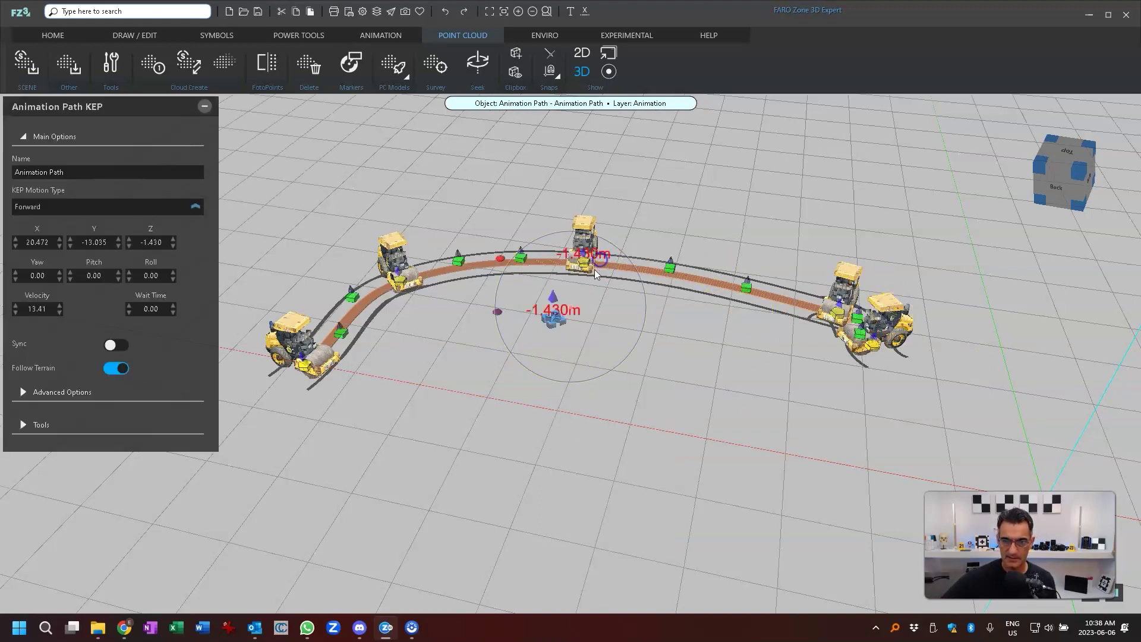
pyautogui.moveTo(554, 325); pyautogui.dragTo(571, 343)
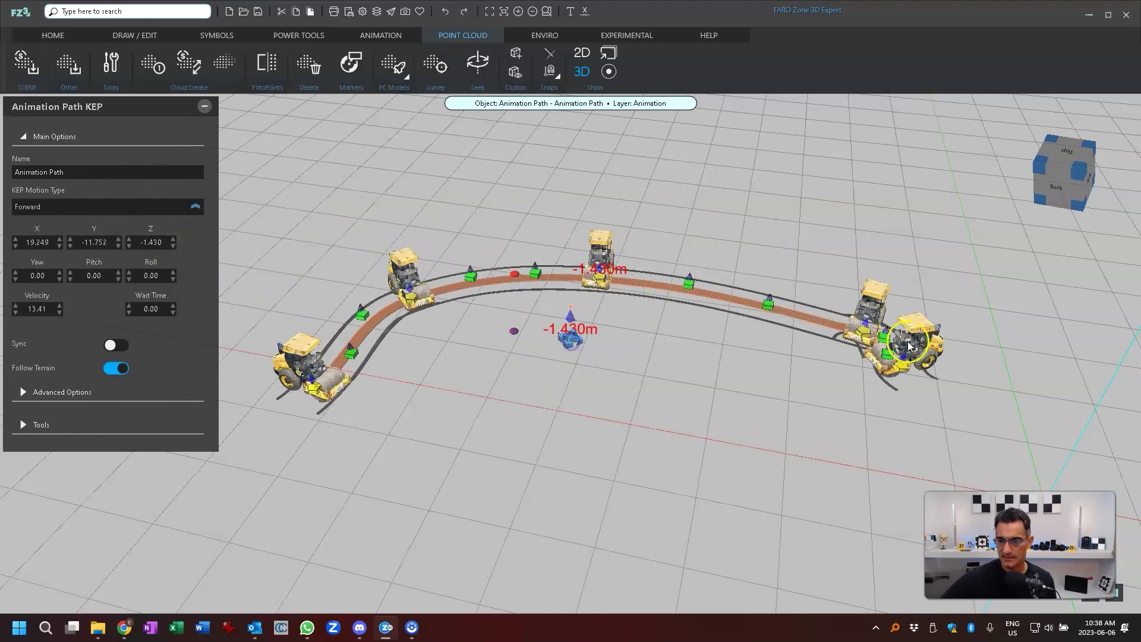
pyautogui.click(909, 368)
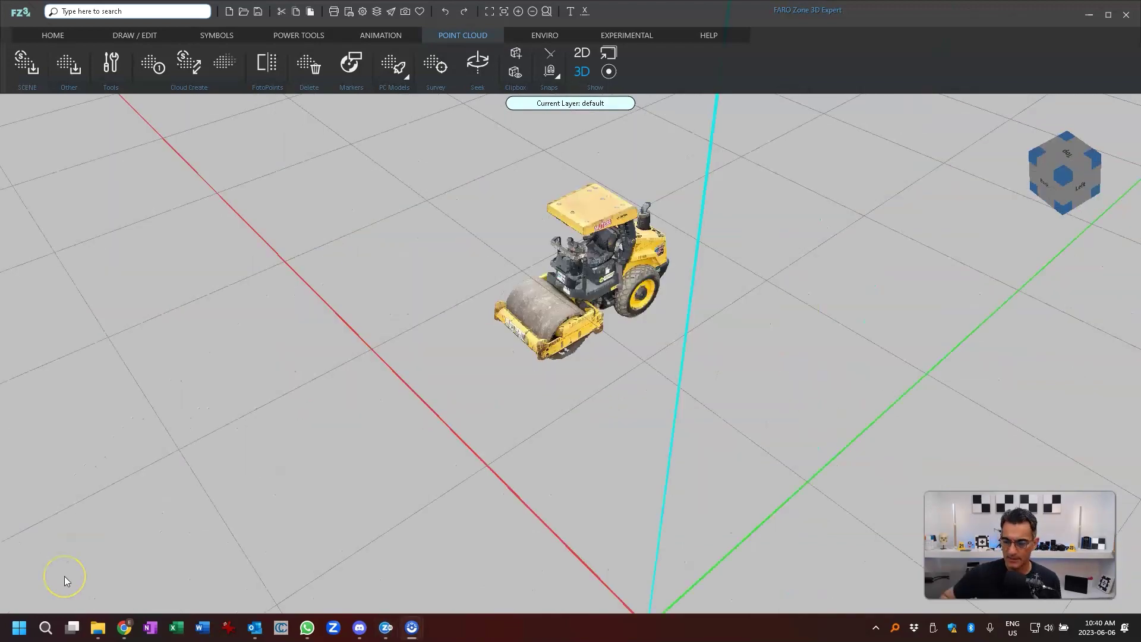
# - Move the static roller point cloud model to about X 4.470, Y -3.763 m
pyautogui.click(586, 316)
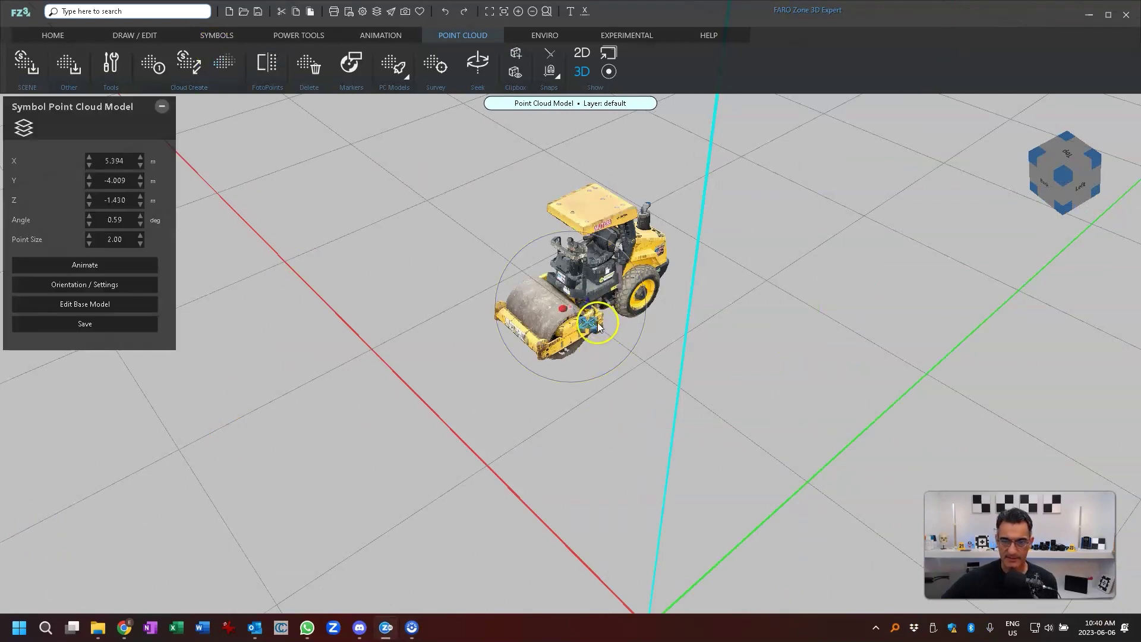
pyautogui.moveTo(596, 330); pyautogui.dragTo(613, 362)
pyautogui.moveTo(583, 392); pyautogui.dragTo(495, 439)
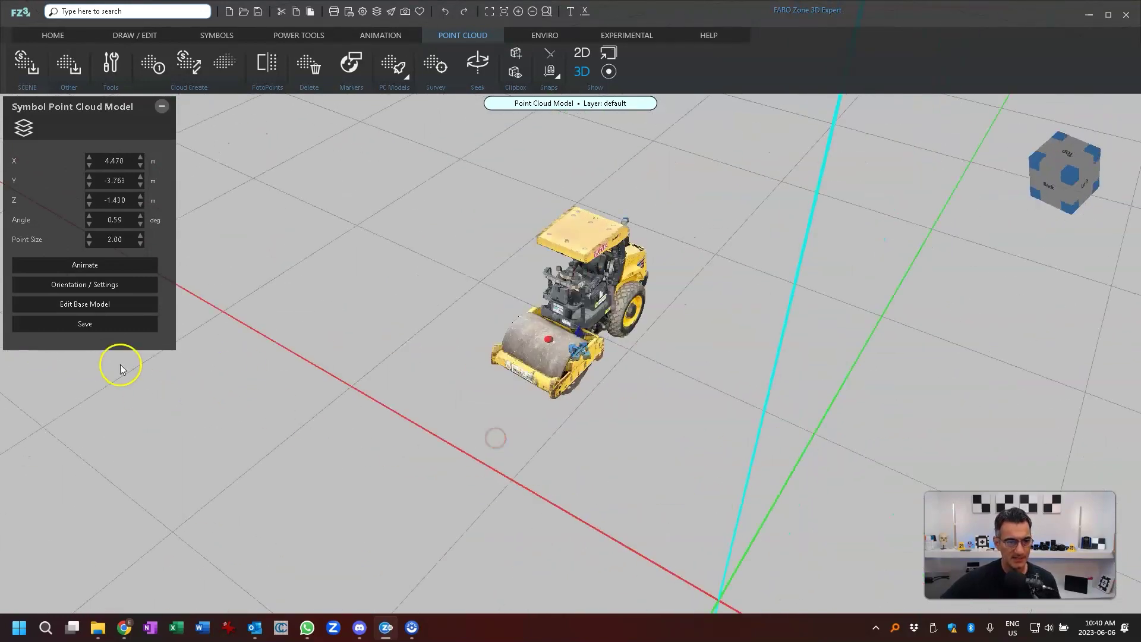
# - Open the roller's base model for editing and inspect its center and alignment from directly above
pyautogui.click(112, 306)
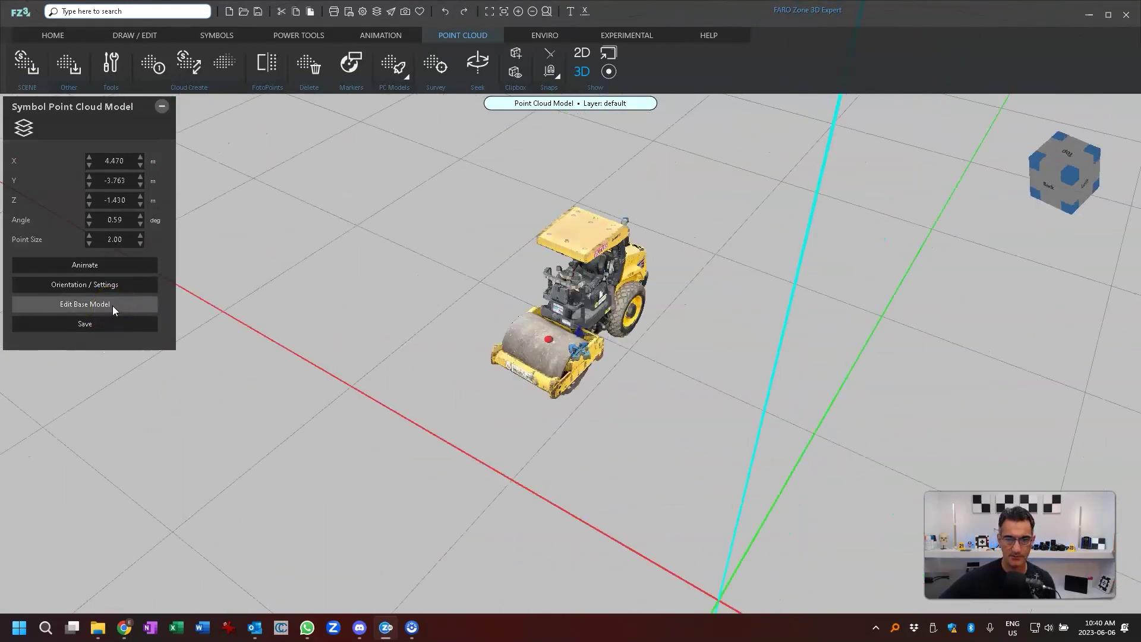
pyautogui.click(112, 305)
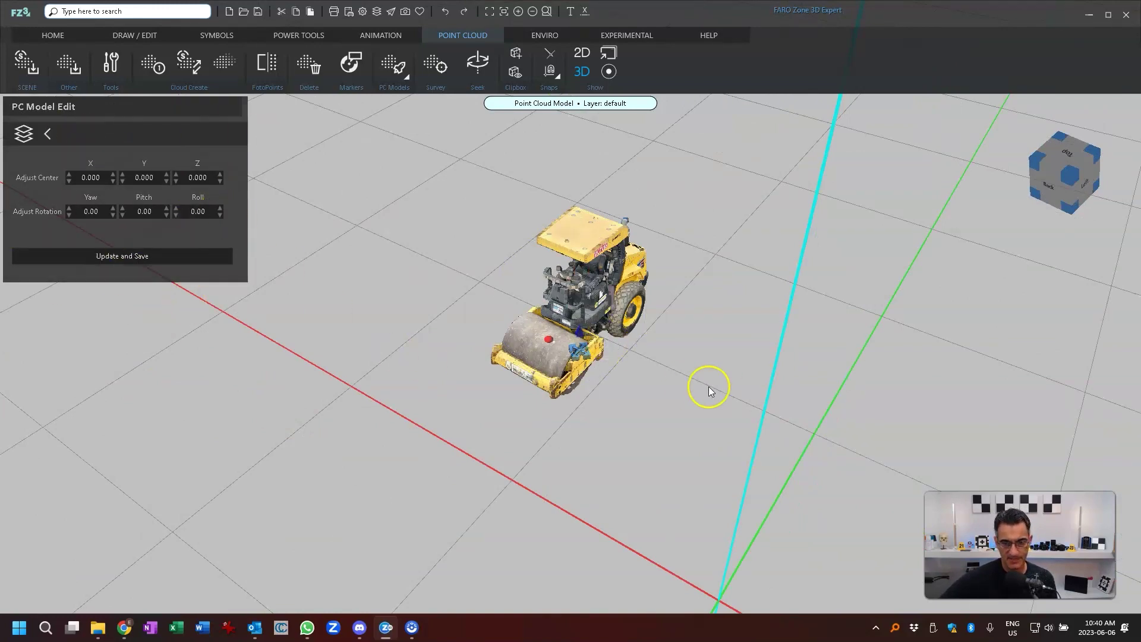
pyautogui.moveTo(708, 387); pyautogui.dragTo(614, 505)
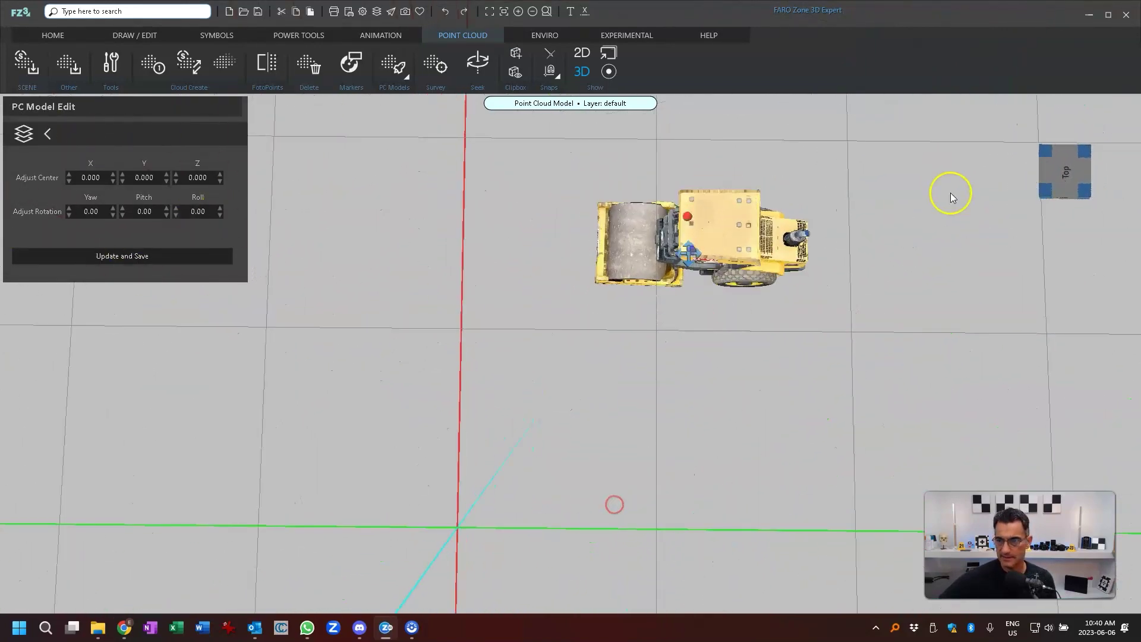
pyautogui.click(1050, 182)
pyautogui.scroll(5, 595, 384)
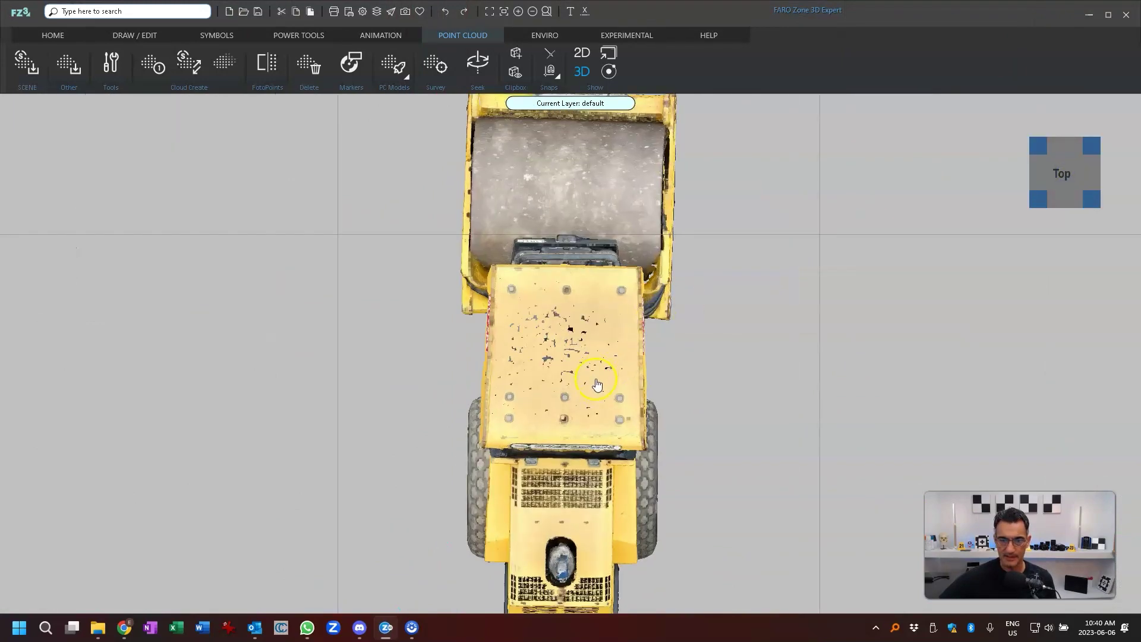
pyautogui.scroll(-1, 598, 385)
pyautogui.click(567, 386)
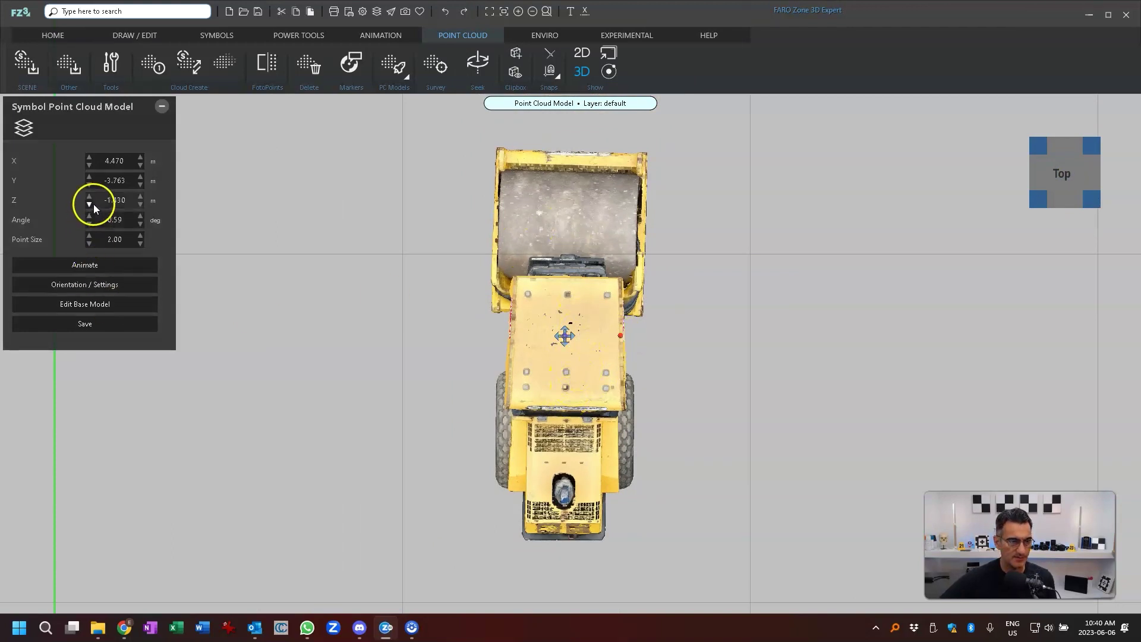
# - Adjust the rotation of the roller's base model to a yaw of 271.50 degrees
pyautogui.click(111, 304)
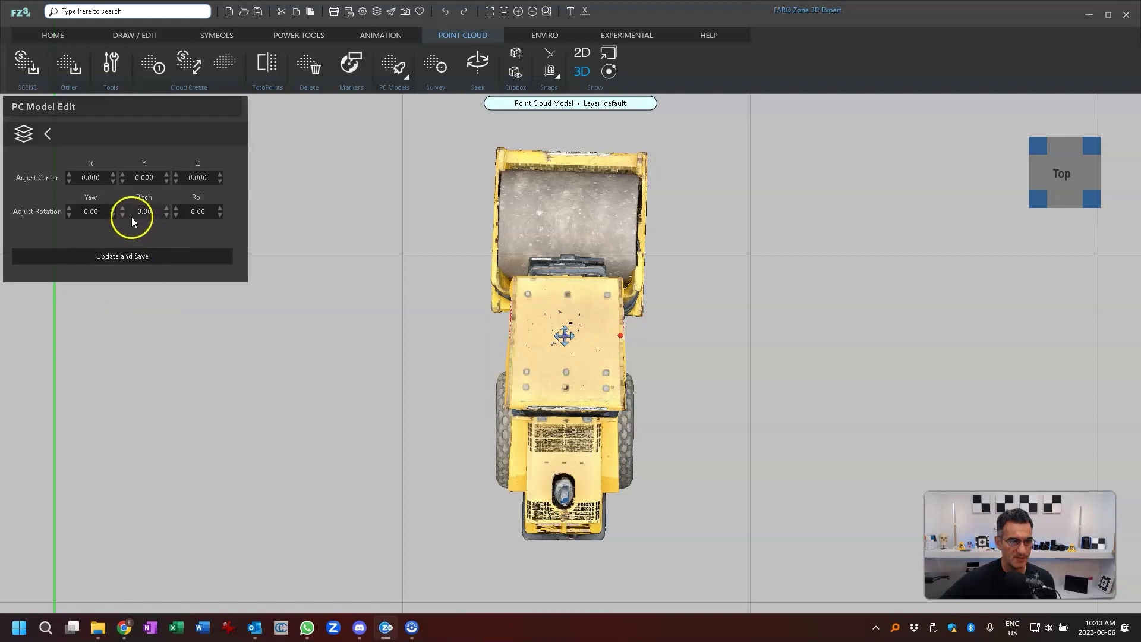
pyautogui.click(114, 208)
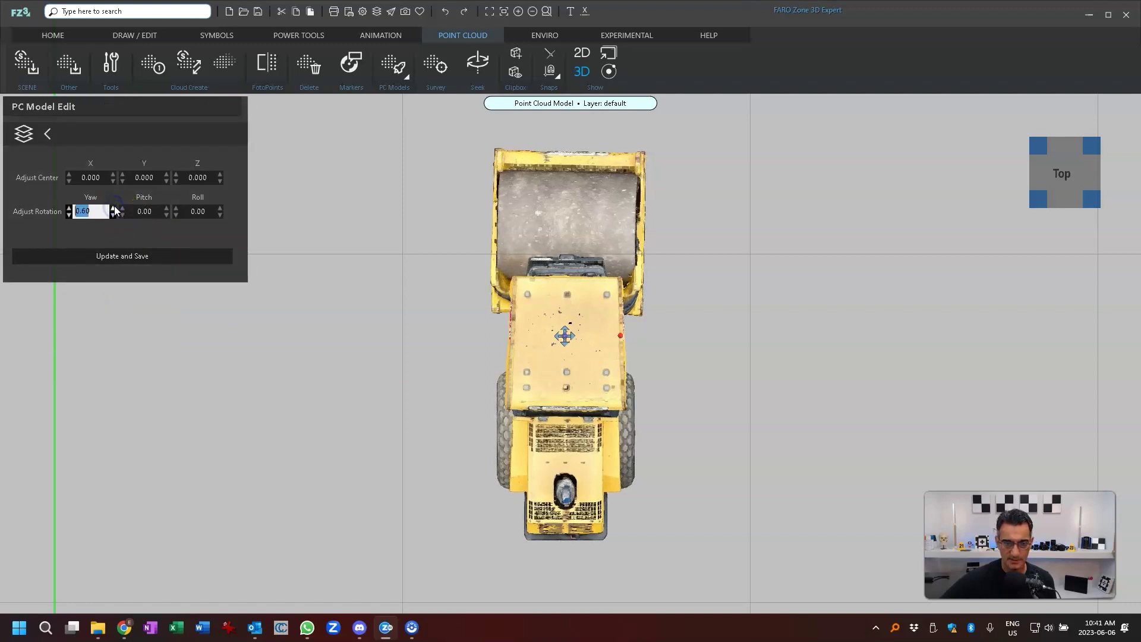
pyautogui.click(68, 207)
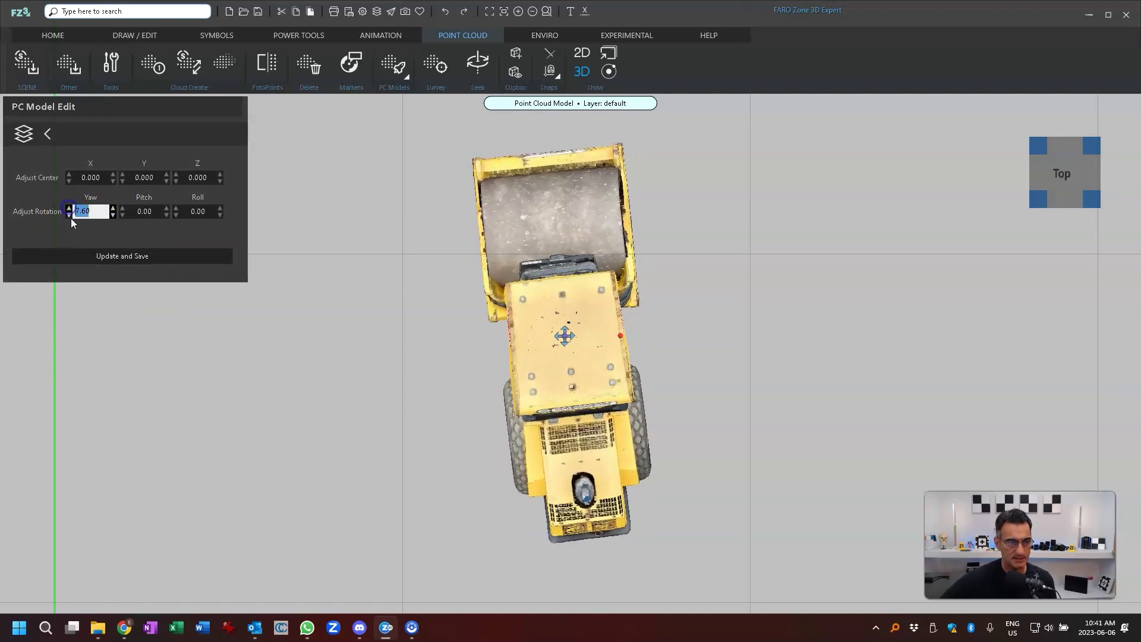
pyautogui.click(68, 214)
pyautogui.moveTo(70, 218); pyautogui.dragTo(113, 217)
pyautogui.click(108, 215)
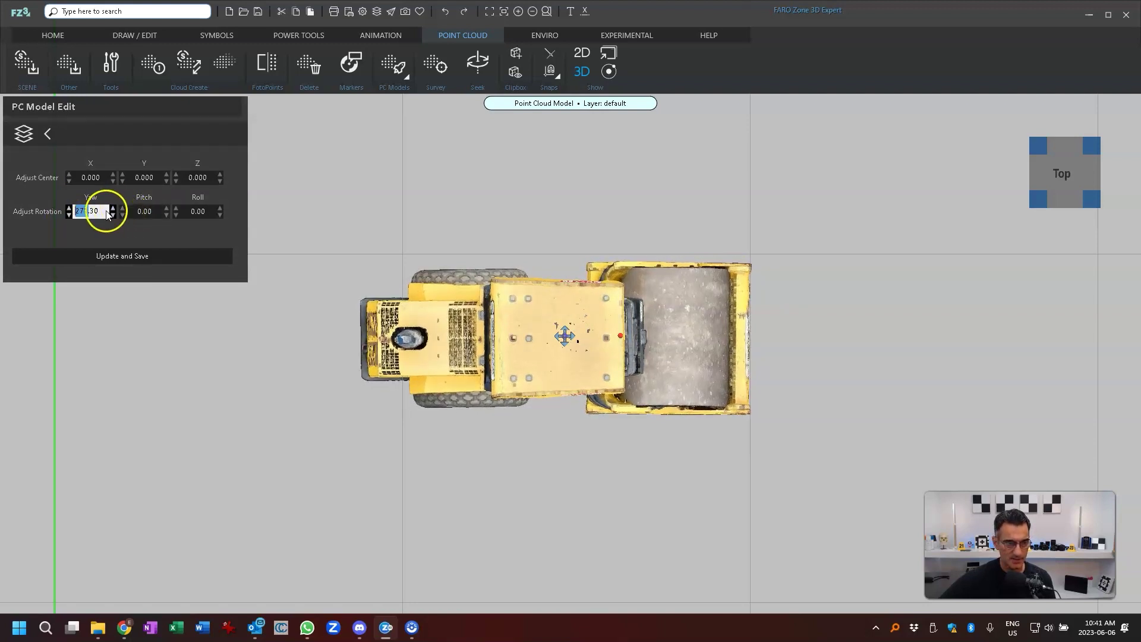
pyautogui.click(94, 253)
pyautogui.click(111, 219)
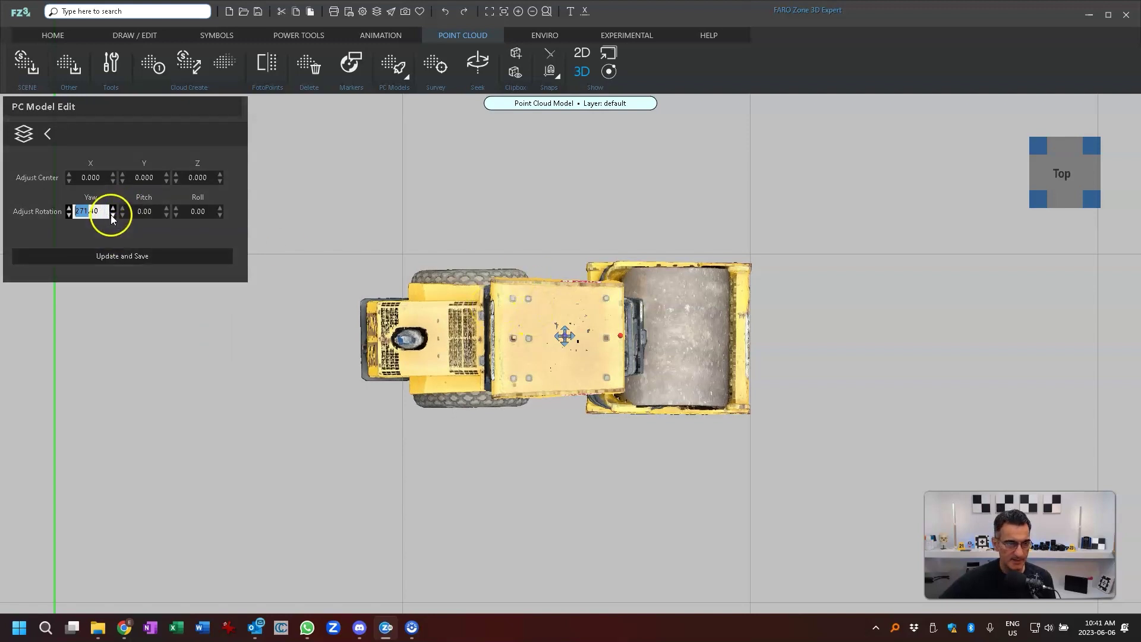
pyautogui.click(112, 207)
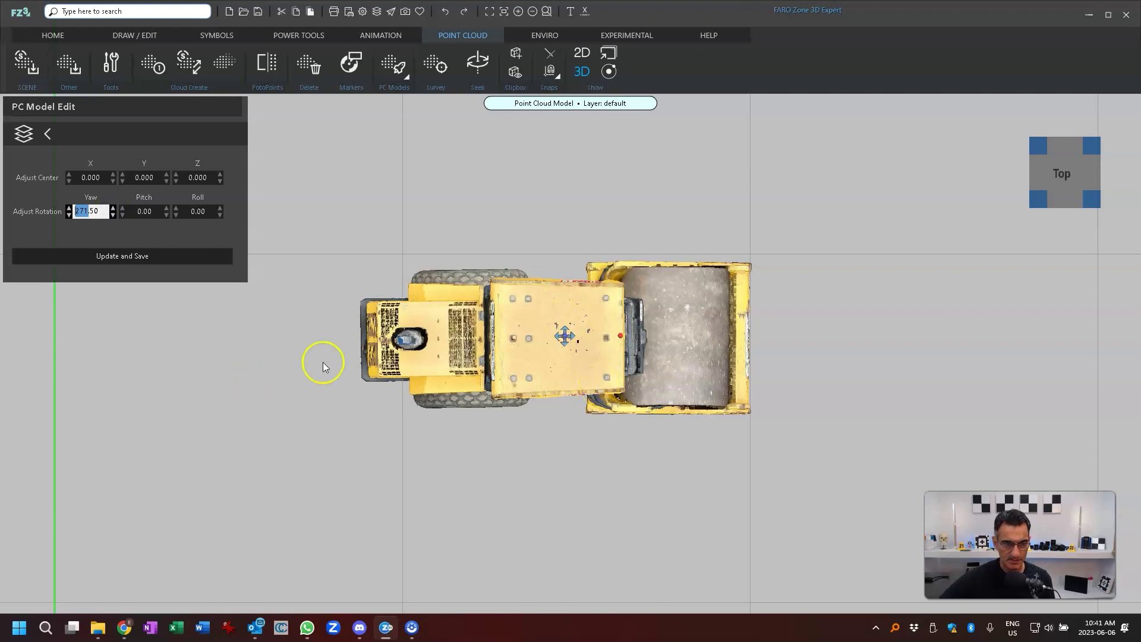
# - Examine the rotated roller in the left and back views to check its tilt and its height relative to the model center
pyautogui.click(1024, 209)
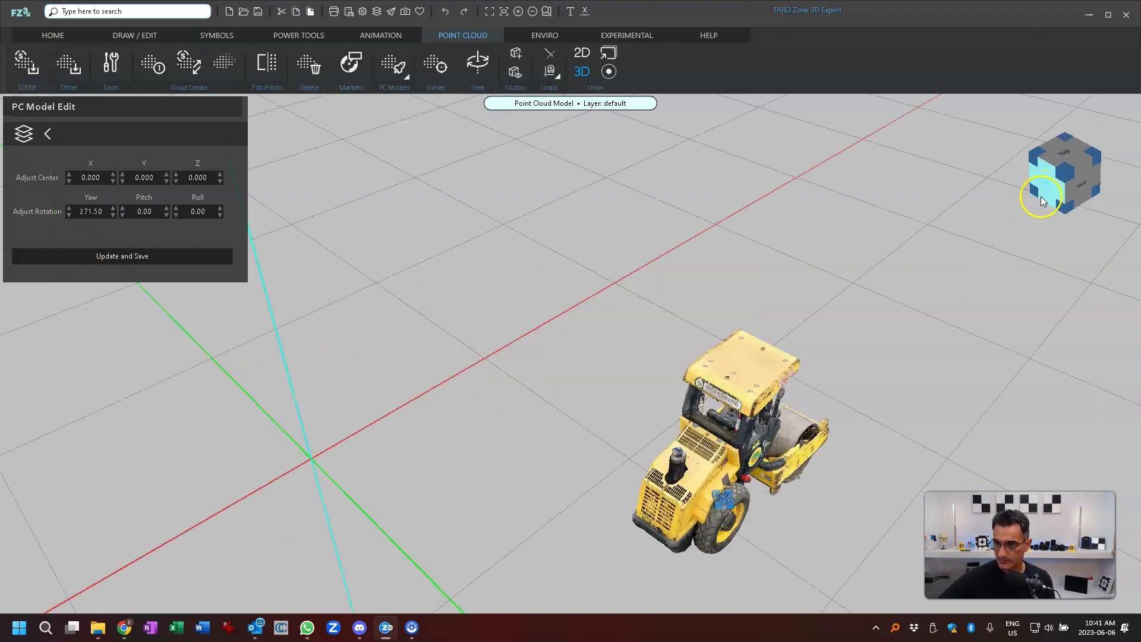
pyautogui.click(1040, 196)
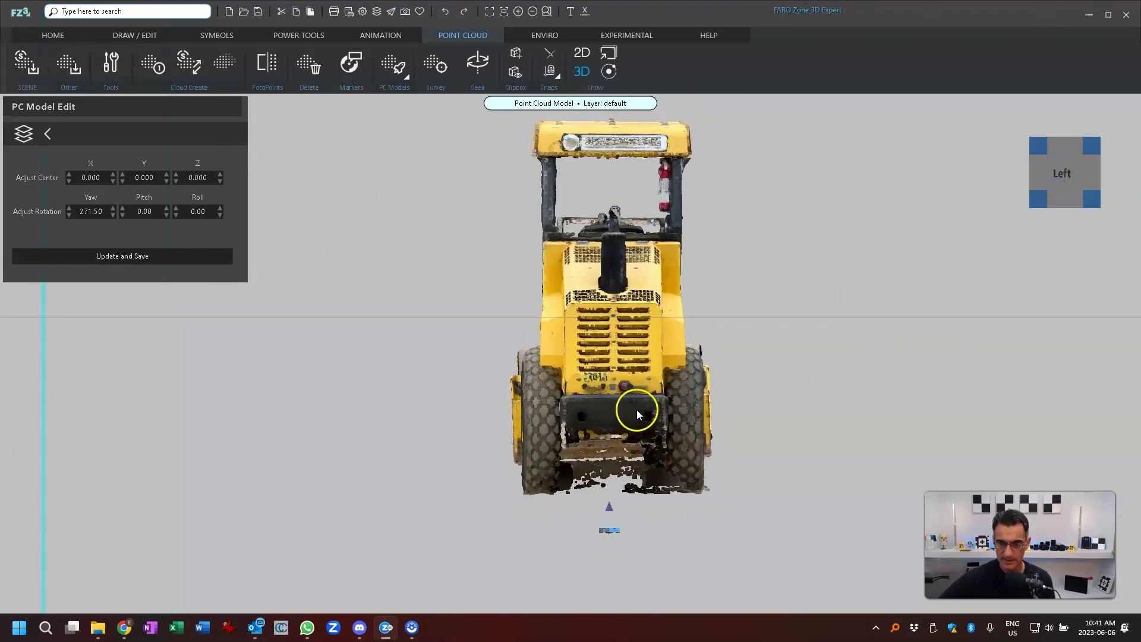
pyautogui.moveTo(636, 355); pyautogui.dragTo(562, 393, button='middle')
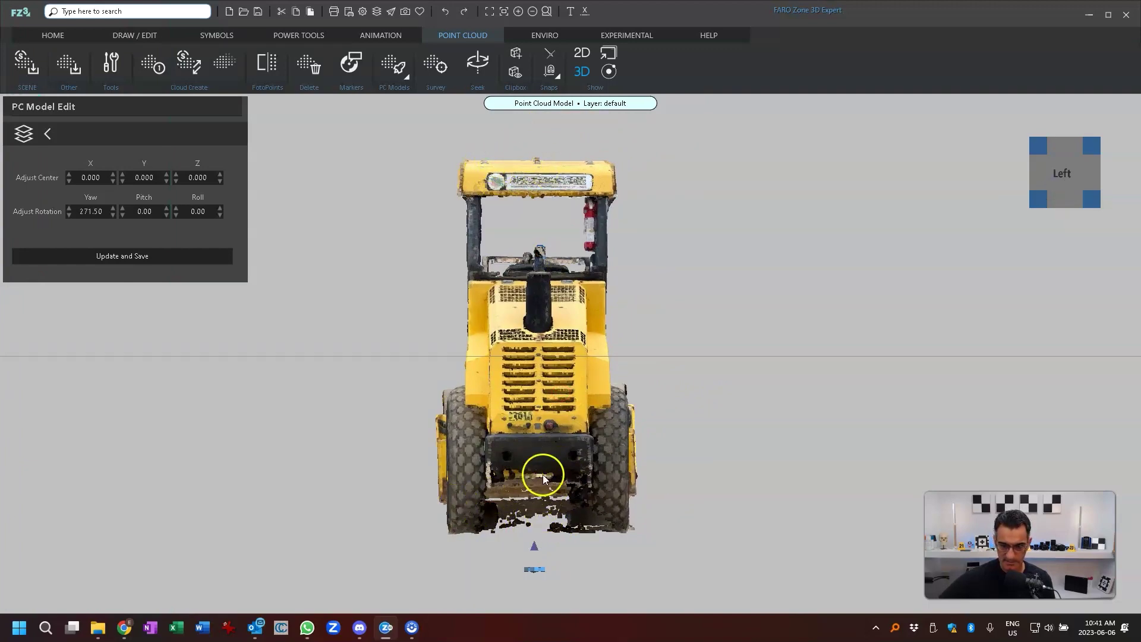
pyautogui.click(1040, 194)
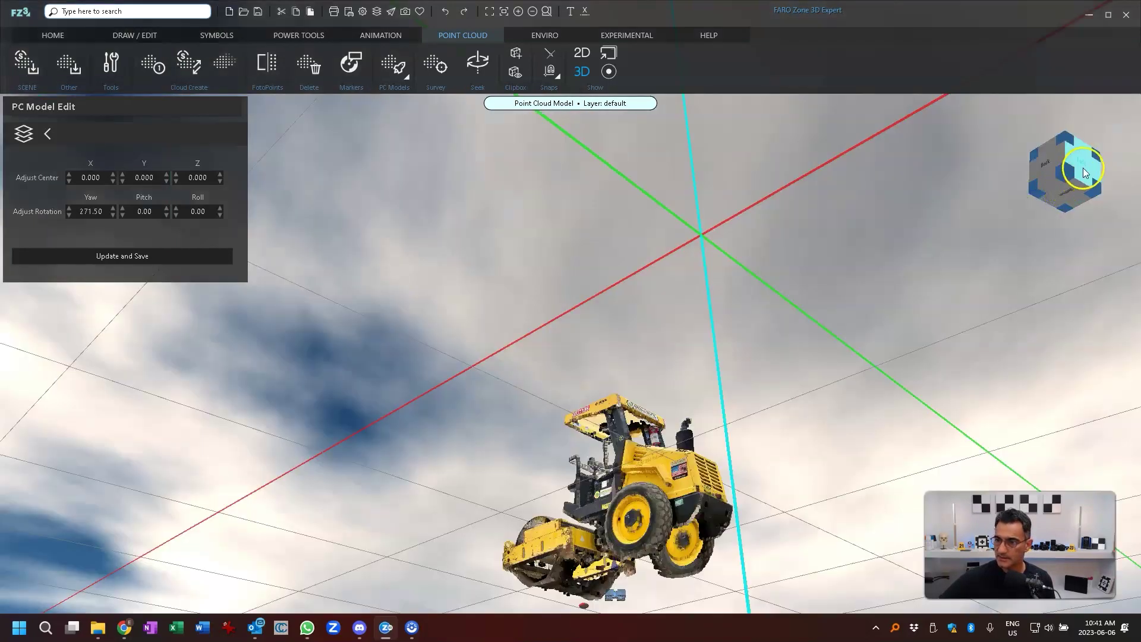
pyautogui.click(1084, 168)
pyautogui.click(1039, 199)
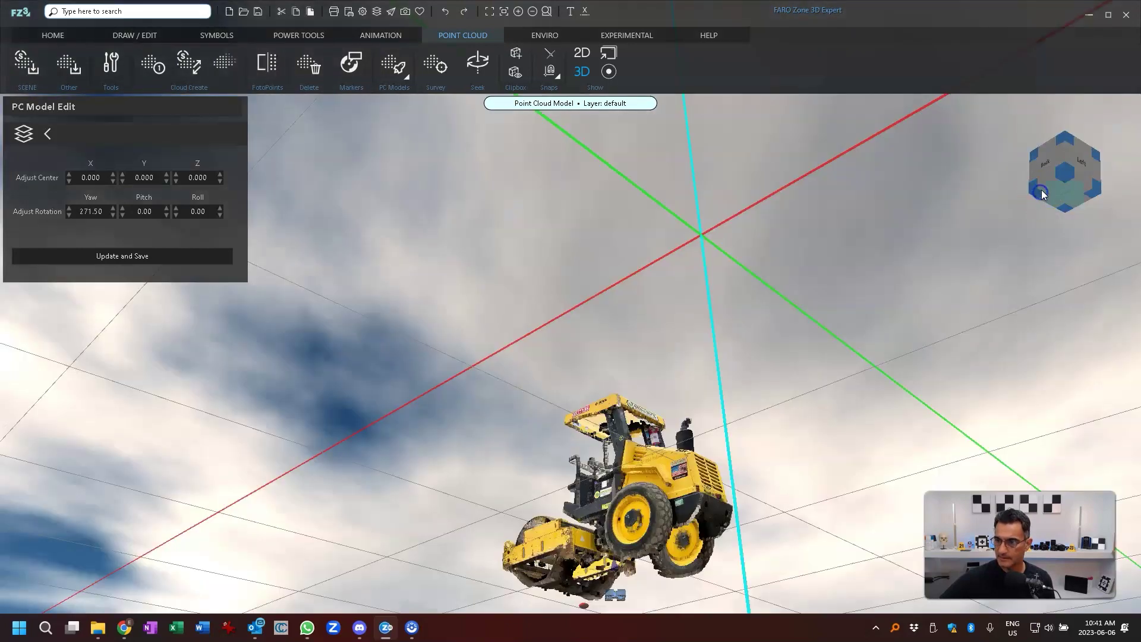
pyautogui.click(1049, 176)
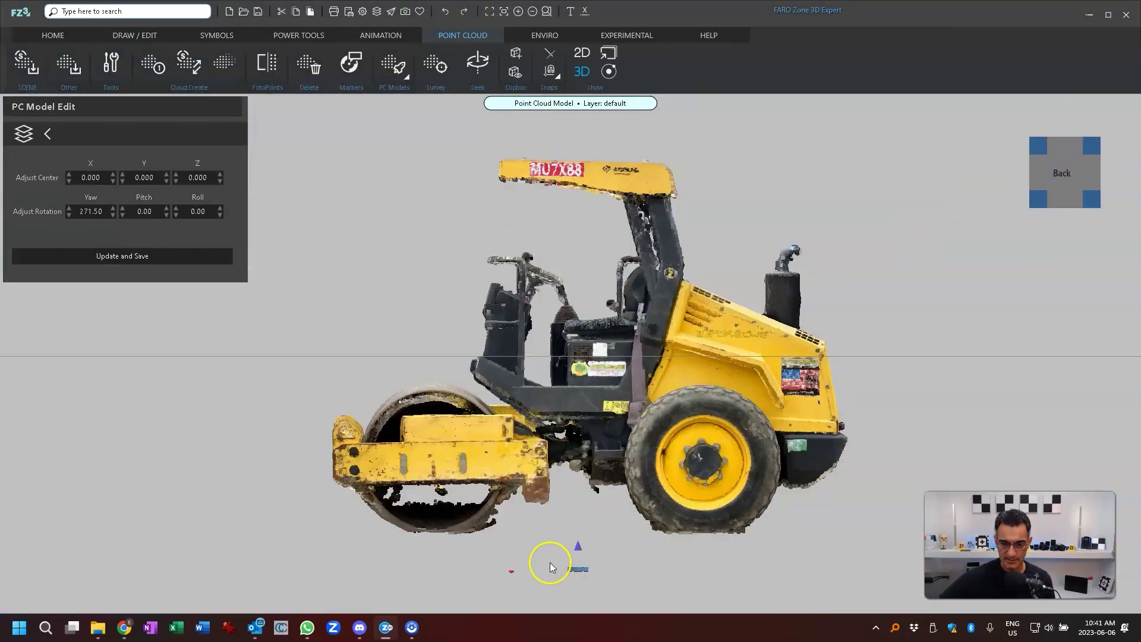
# - Update the base model and save it over the existing Roller.fzpcm file in the Point Cloud Models in FZ3D folder
pyautogui.click(1041, 143)
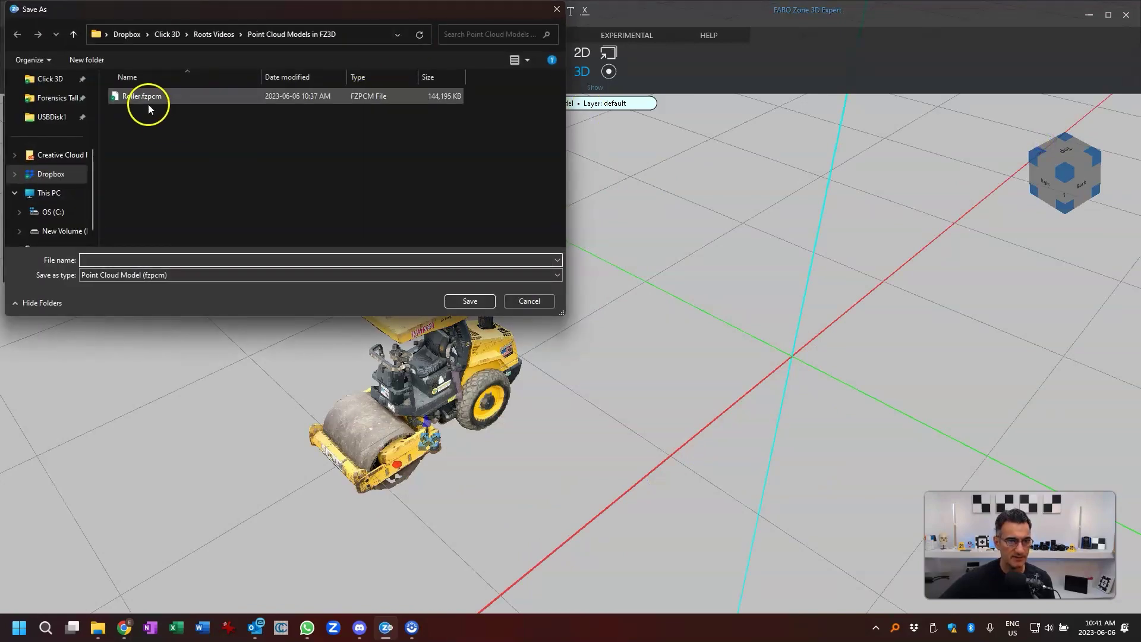
pyautogui.doubleClick(144, 101)
pyautogui.click(616, 314)
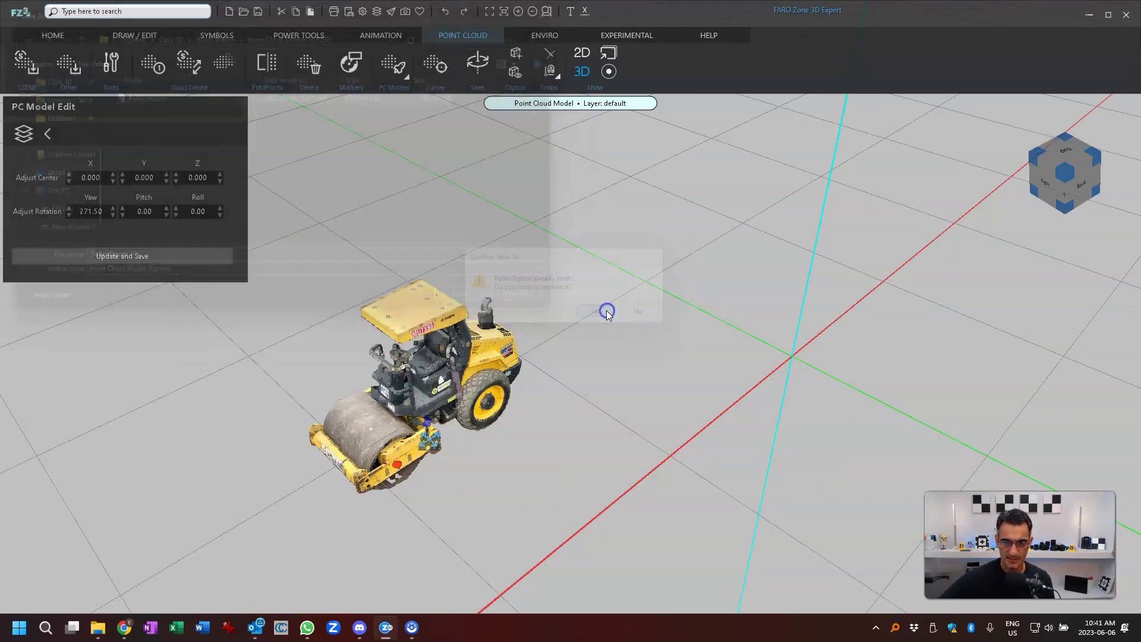
pyautogui.click(435, 382)
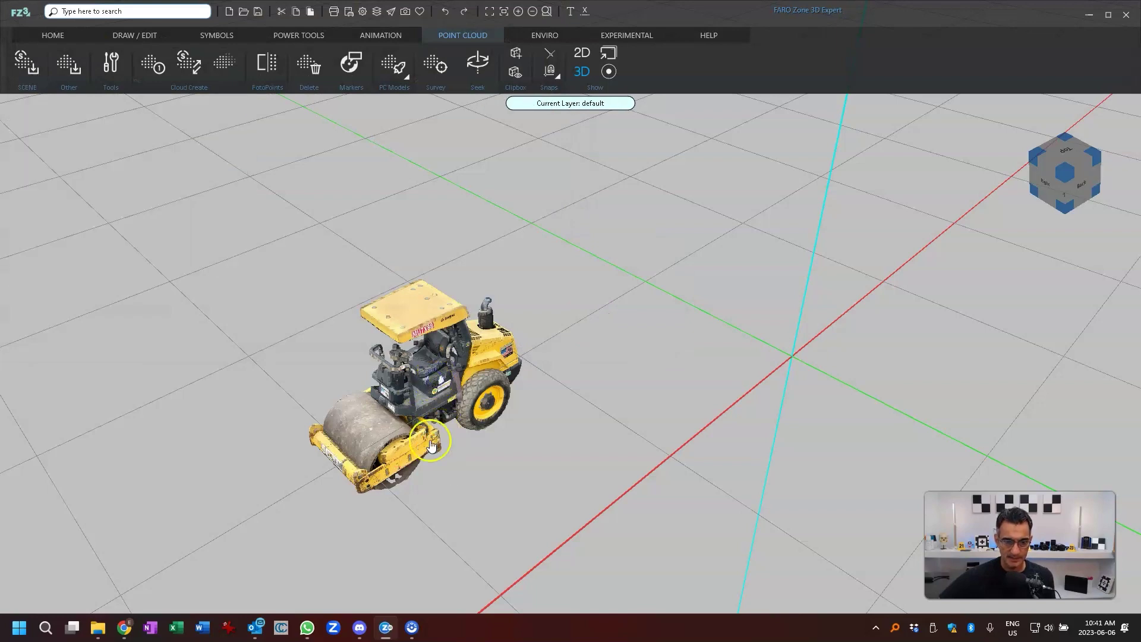
# - Lay out a curved animation path for the roller through three further points across the grid and finish it
pyautogui.scroll(-3, 551, 369)
pyautogui.moveTo(490, 425); pyautogui.dragTo(862, 367, button='middle')
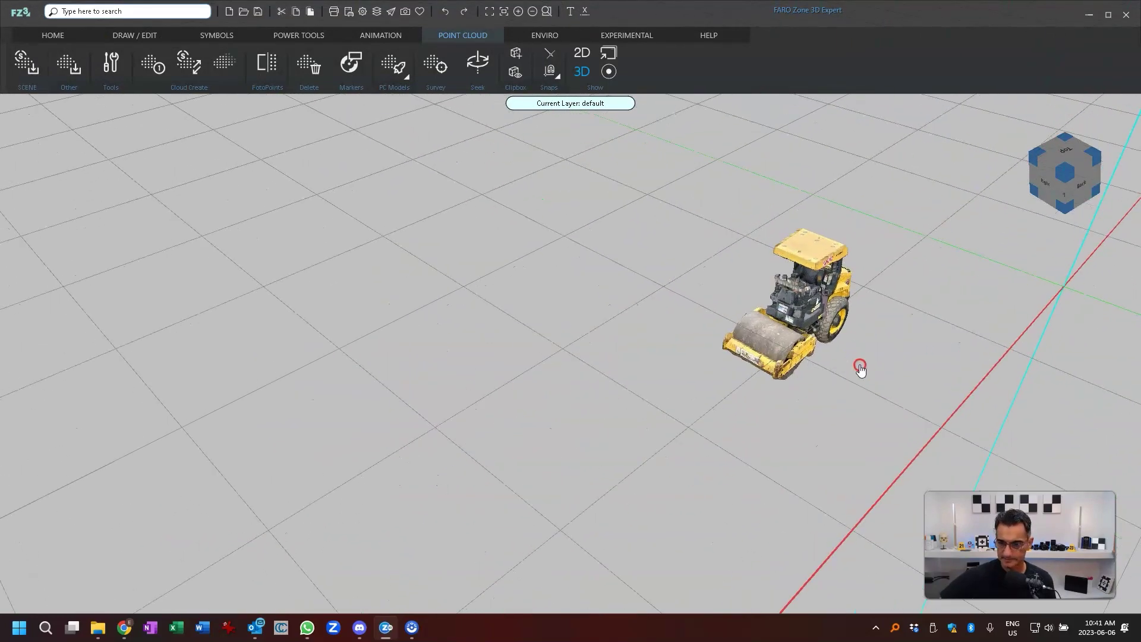
pyautogui.click(807, 319)
pyautogui.click(98, 266)
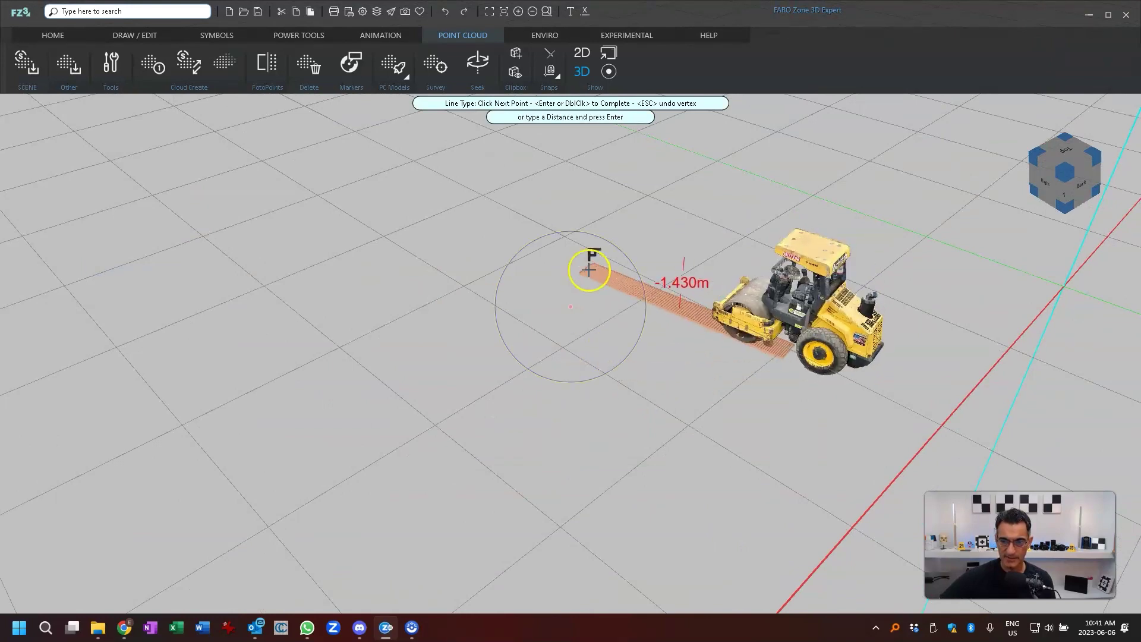
pyautogui.click(591, 252)
pyautogui.click(396, 195)
pyautogui.click(128, 308)
pyautogui.rightClick(131, 308)
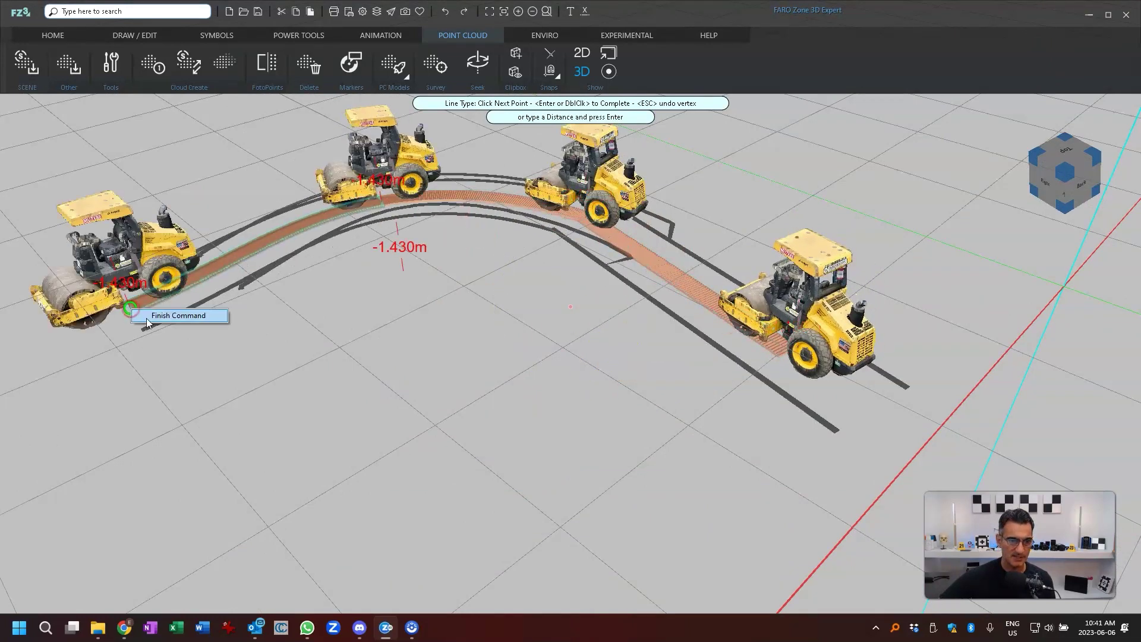
pyautogui.click(152, 322)
# - Play the roller's animation and examine its orientation along the whole curved path
pyautogui.click(1095, 601)
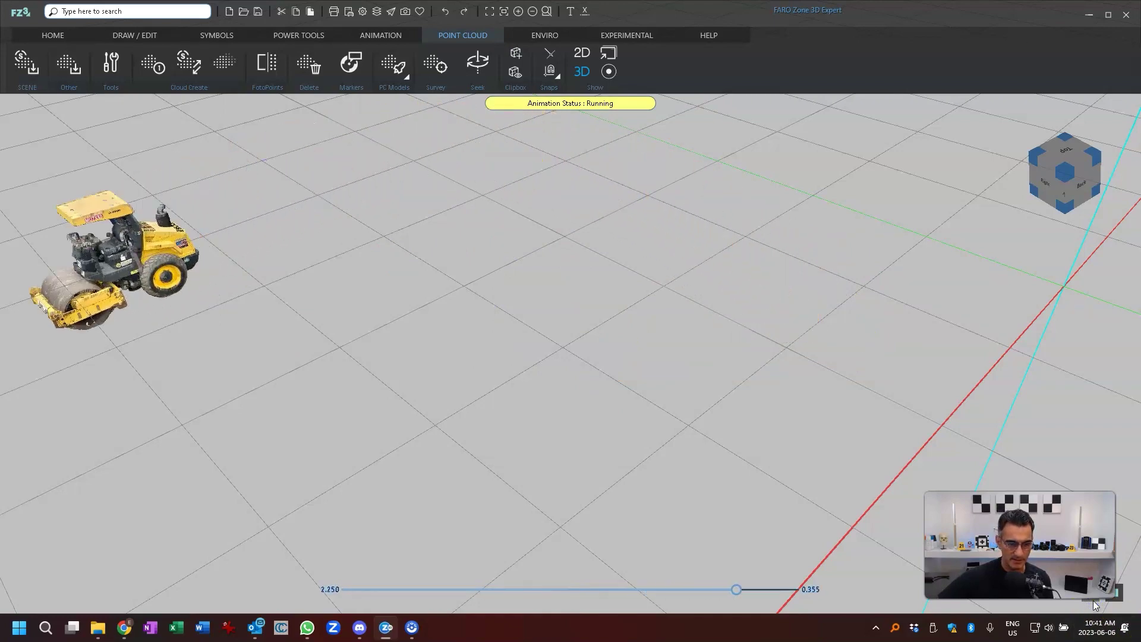
pyautogui.scroll(-2, 622, 363)
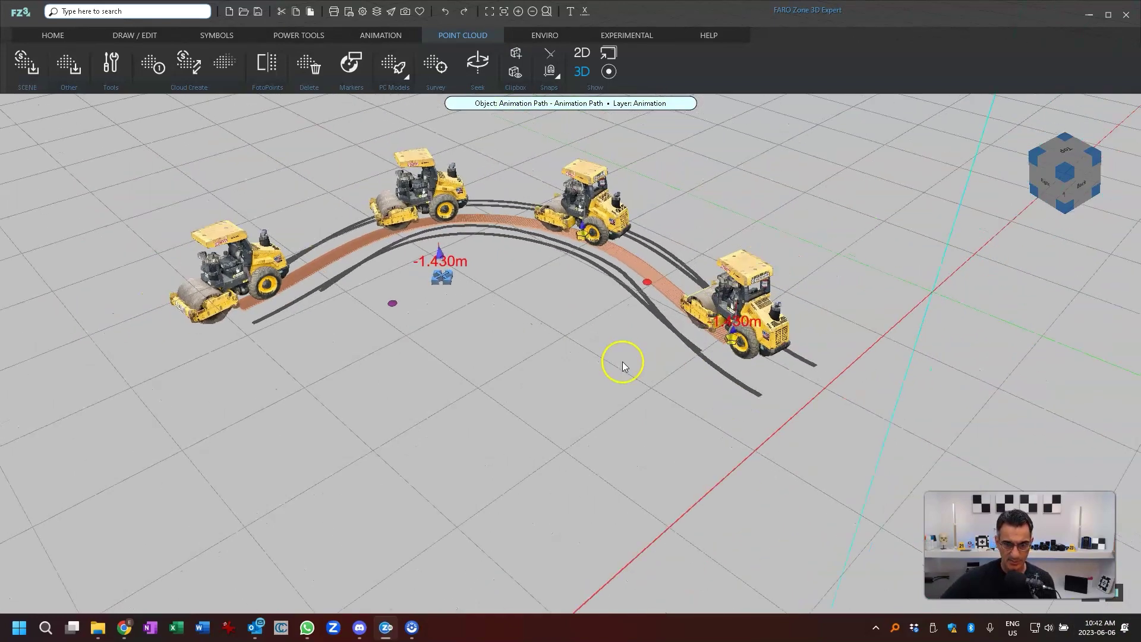
pyautogui.moveTo(632, 368); pyautogui.dragTo(693, 439, button='middle')
pyautogui.scroll(2, 712, 412)
pyautogui.scroll(-1, 686, 431)
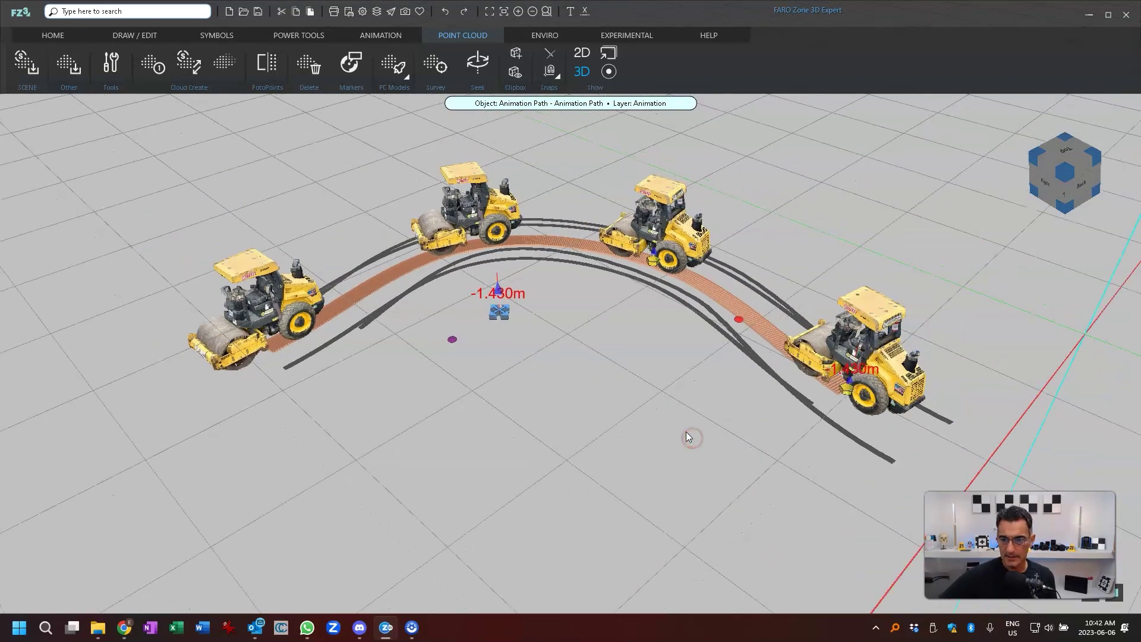
pyautogui.moveTo(559, 465); pyautogui.dragTo(159, 197)
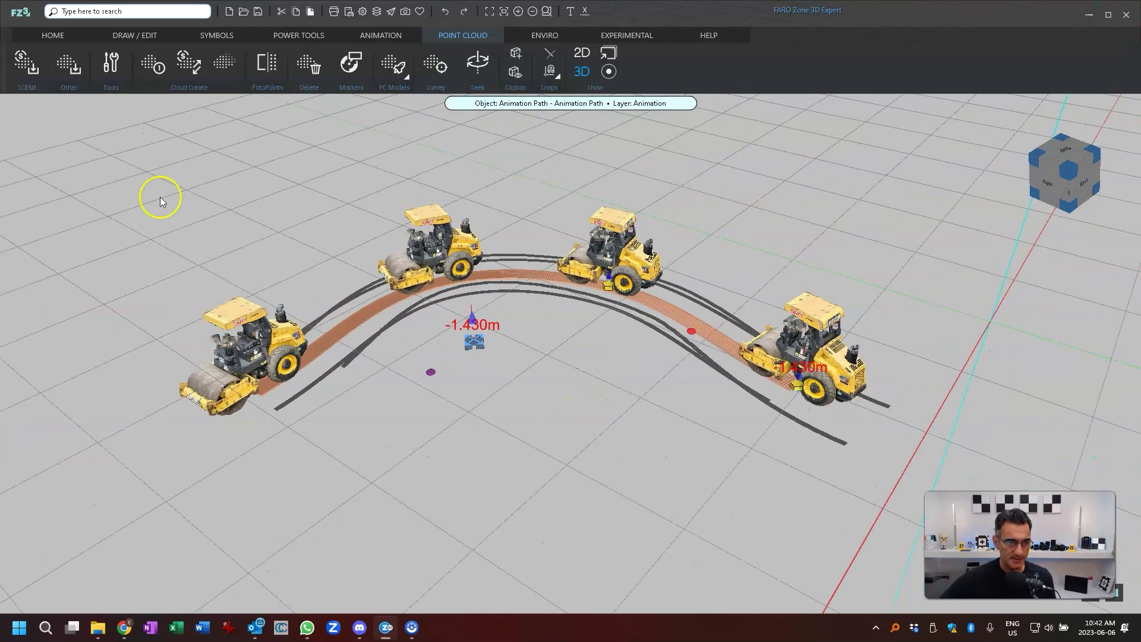
# - Start a new project without saving the current roller scene
pyautogui.click(30, 24)
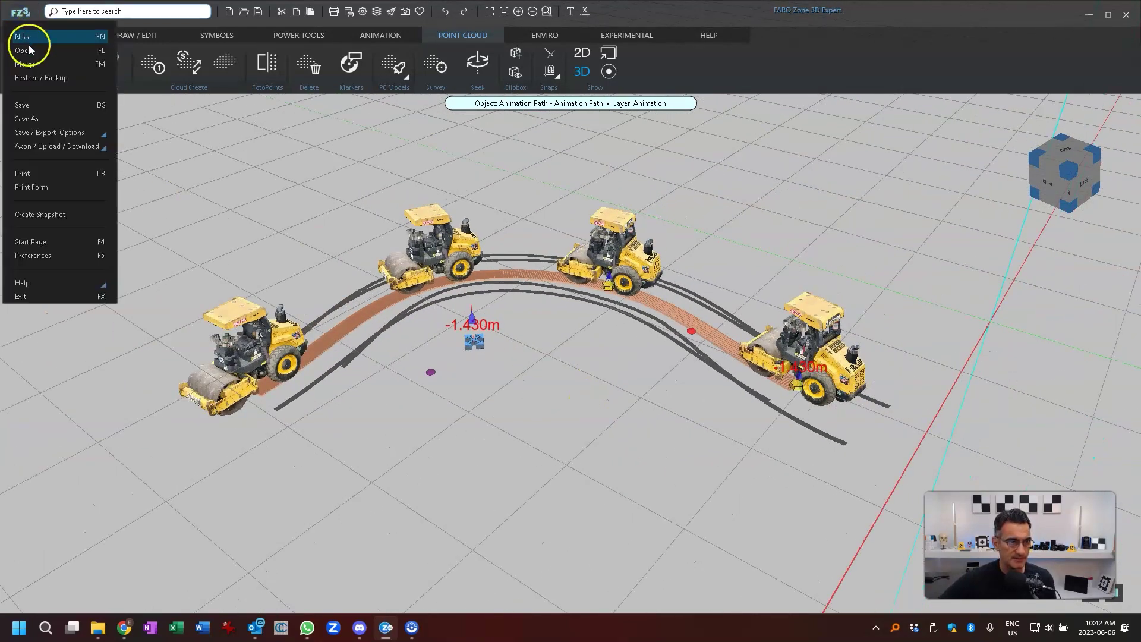
pyautogui.click(30, 36)
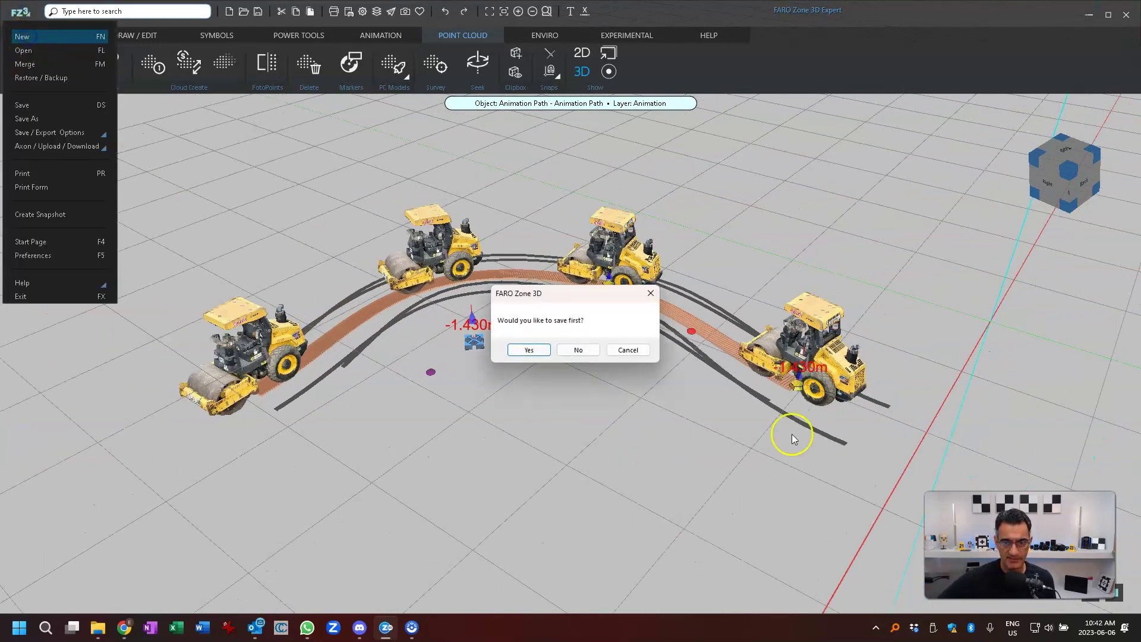
pyautogui.click(578, 351)
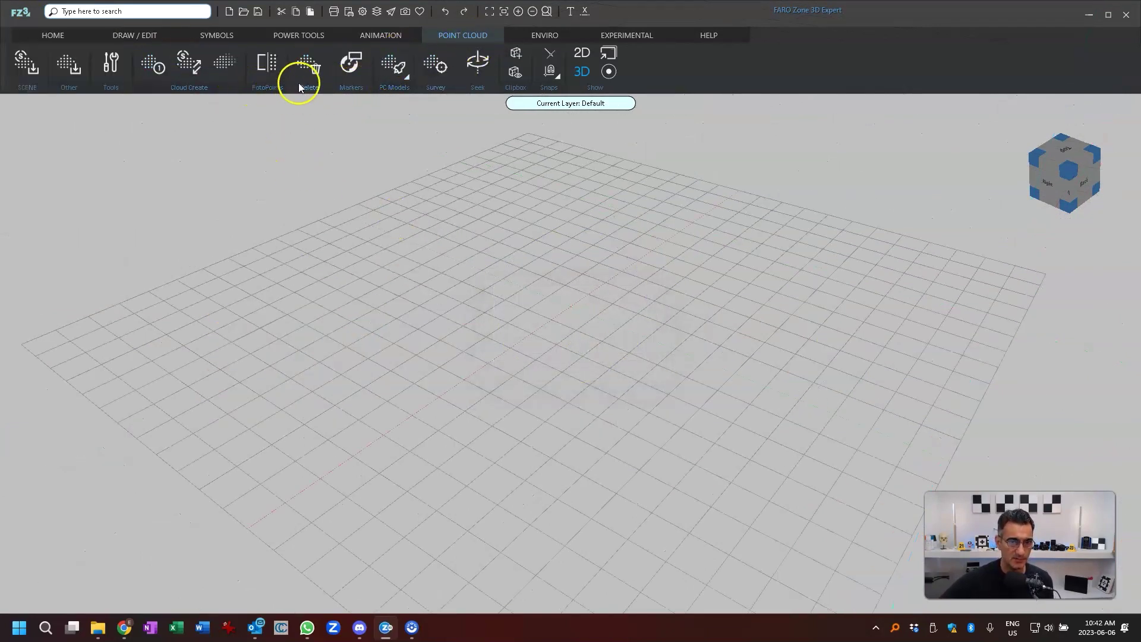
# - Import the point cloud of the red and blue truck into the empty project
pyautogui.click(81, 73)
pyautogui.doubleClick(233, 135)
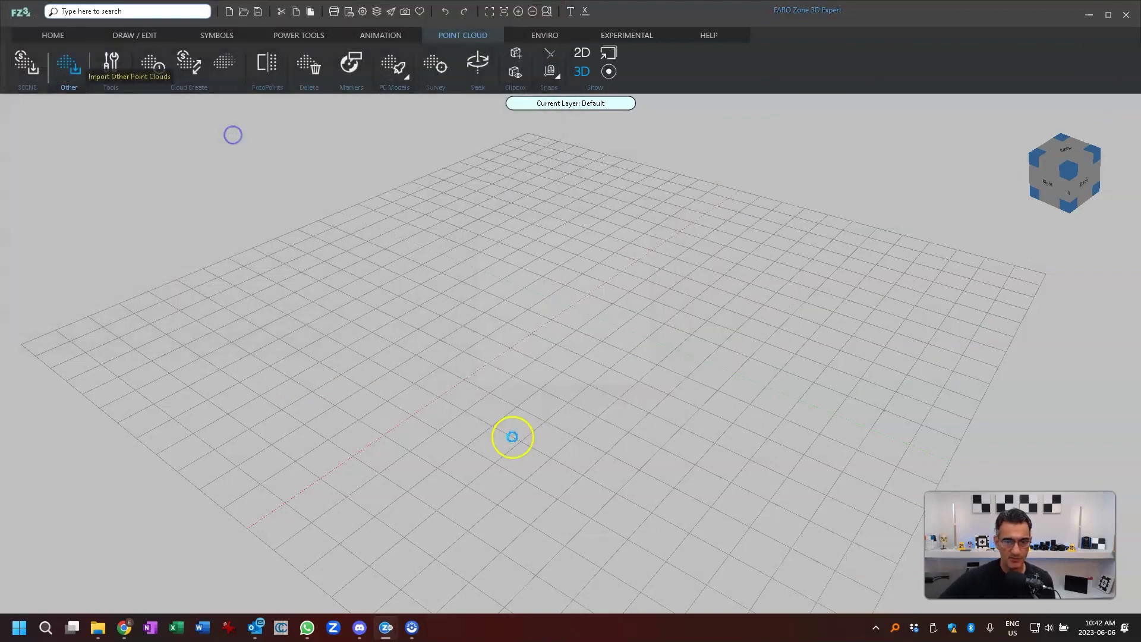
pyautogui.click(641, 390)
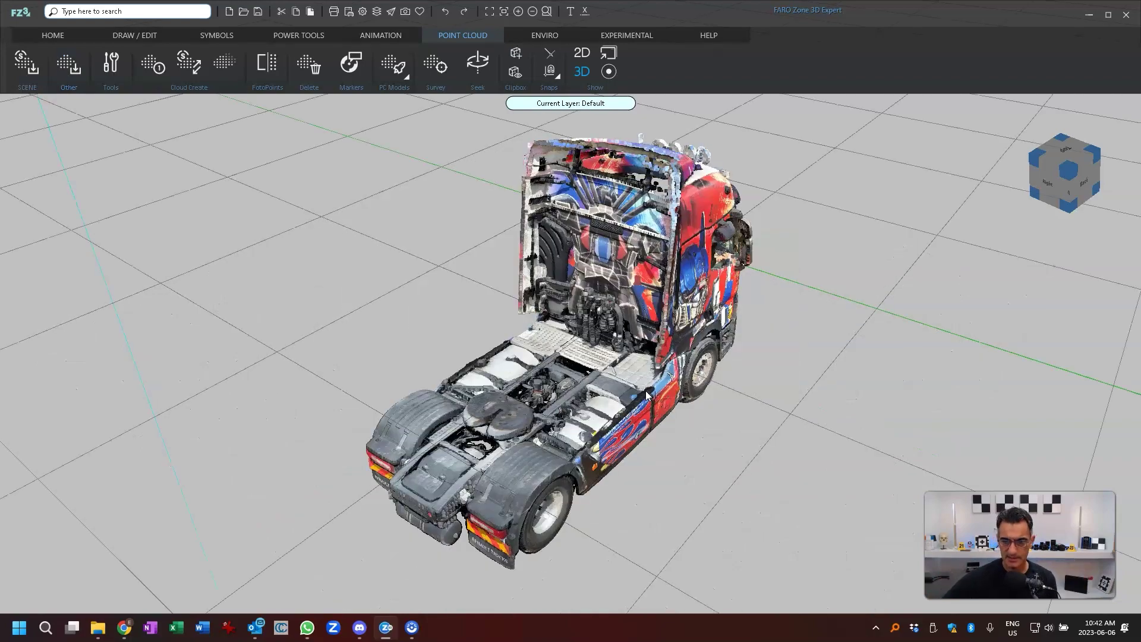
# - Draw a clipping box around the truck, about 8.7 m long, 5.3 m wide and 3.5 m high
pyautogui.moveTo(659, 453); pyautogui.dragTo(581, 459, button='right')
pyautogui.moveTo(581, 462); pyautogui.dragTo(654, 456)
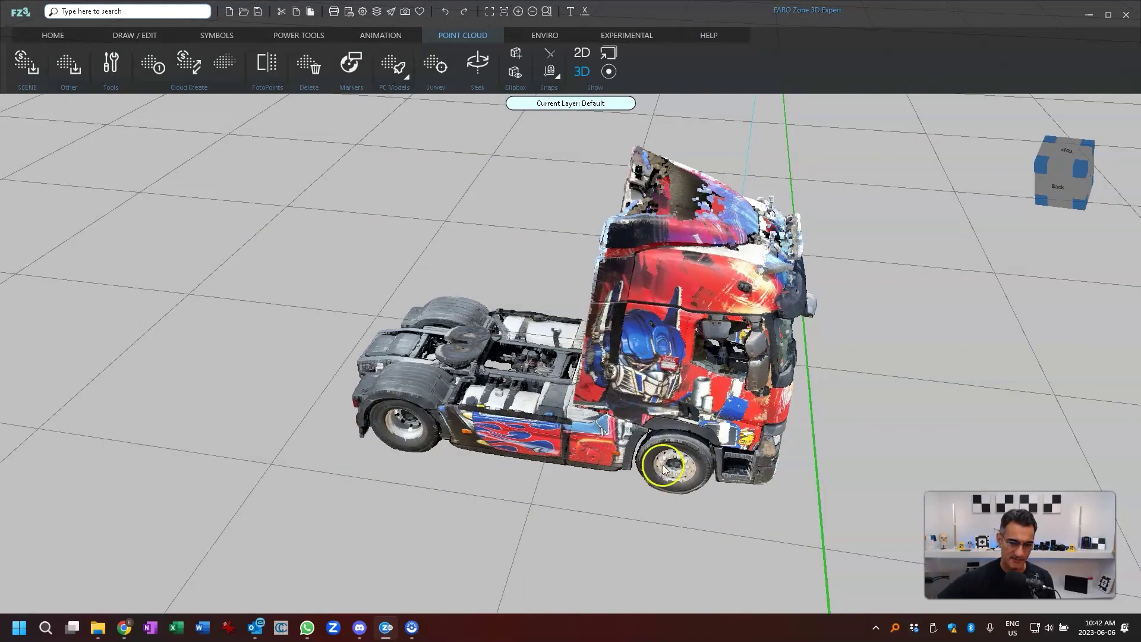
pyautogui.moveTo(664, 469); pyautogui.dragTo(575, 506)
pyautogui.scroll(5, 581, 408)
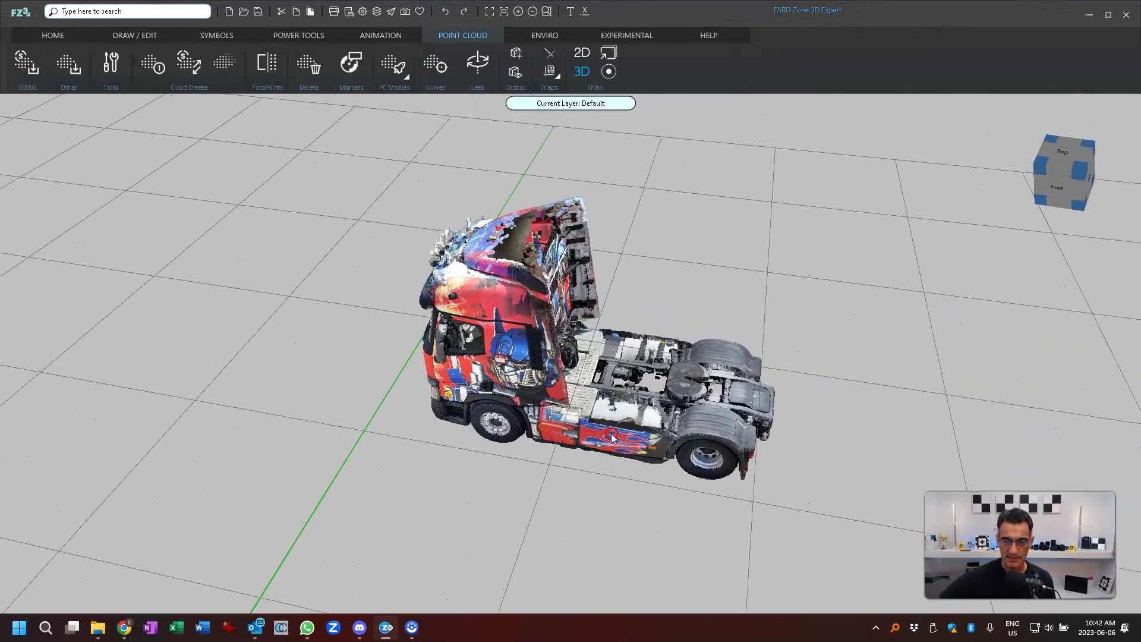
pyautogui.click(517, 53)
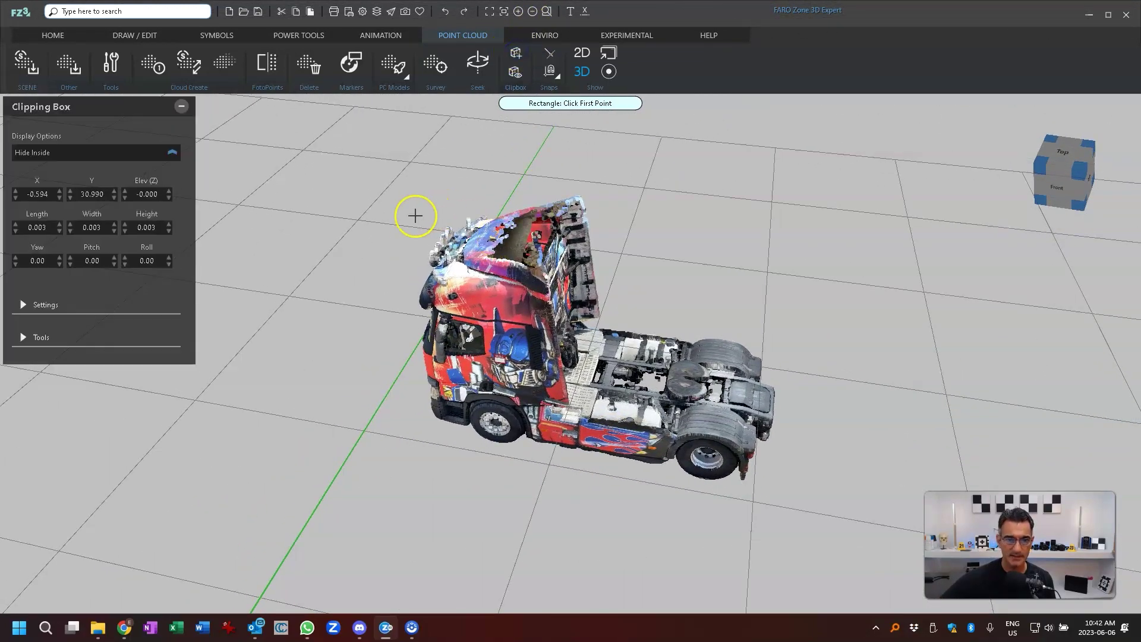
pyautogui.click(268, 434)
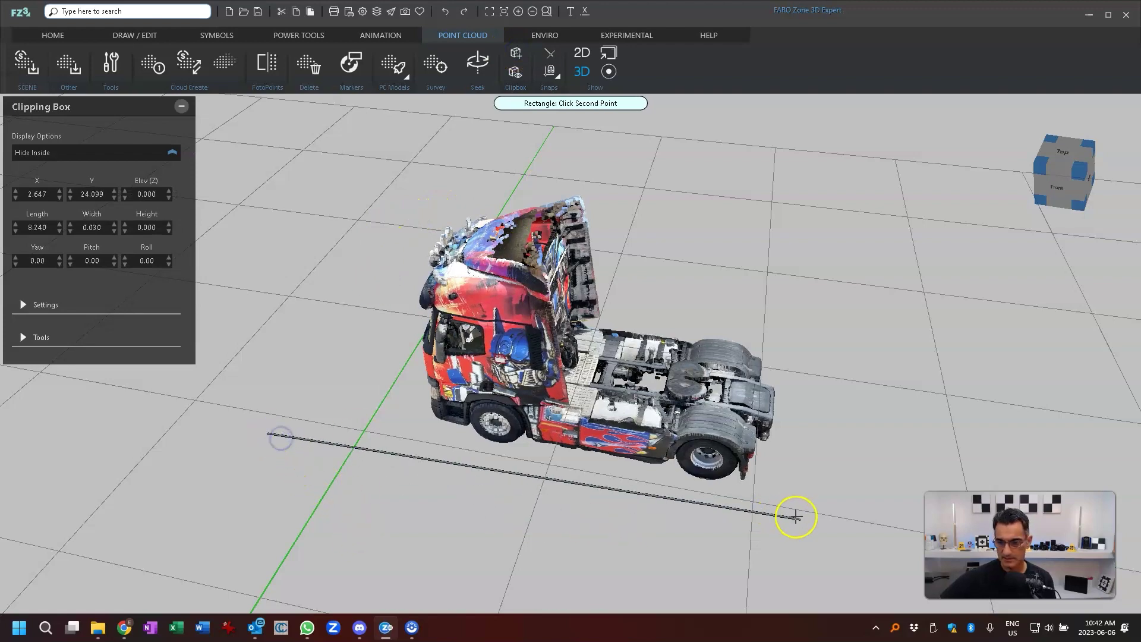
pyautogui.click(835, 535)
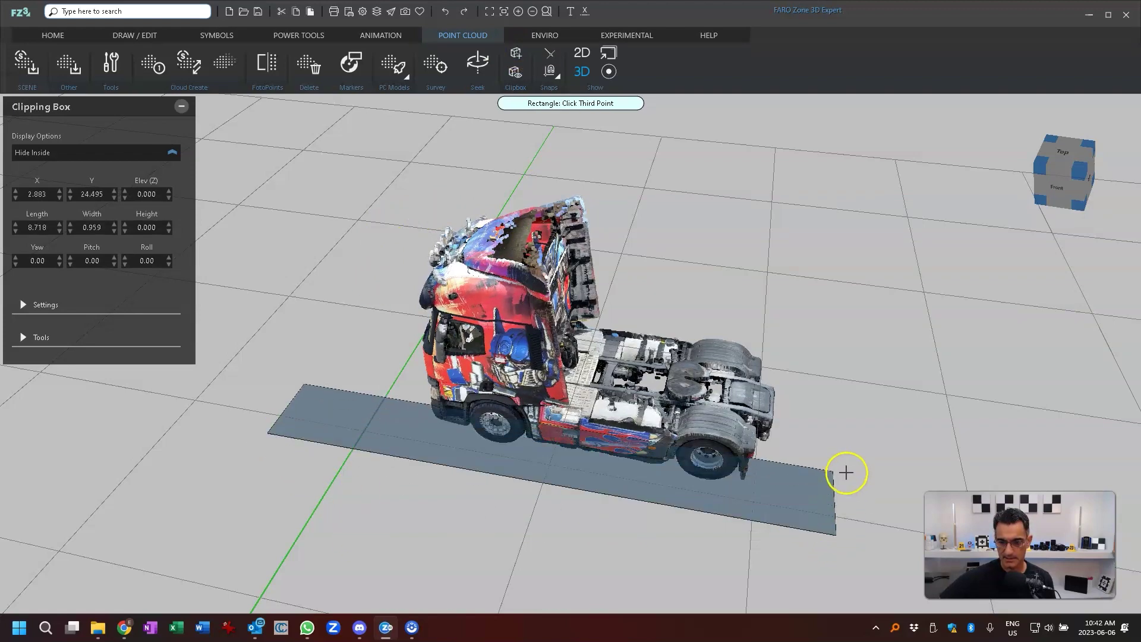
pyautogui.click(839, 315)
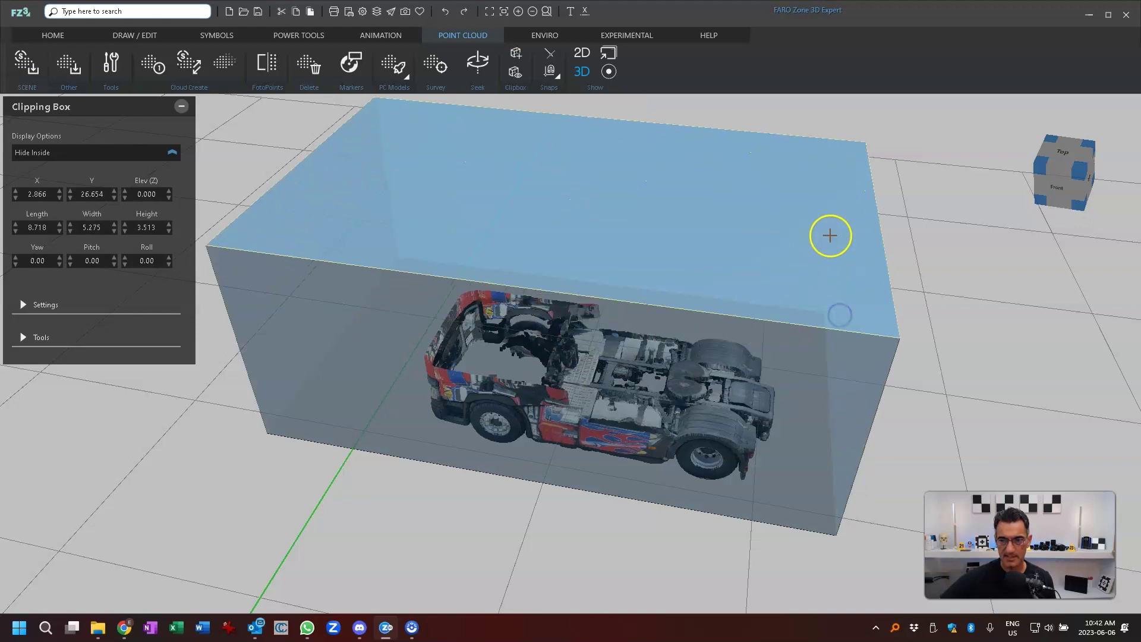
pyautogui.click(813, 229)
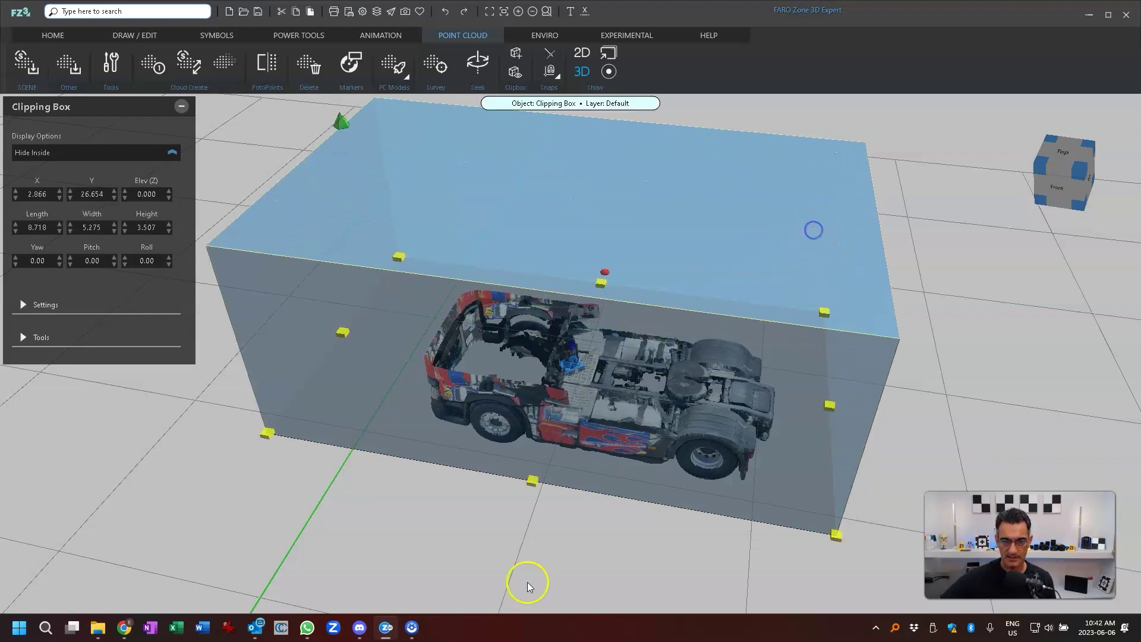
# - Set the clipping box to Hide Outside, lower it to an elevation of about -1.6 m and extend its height to about 4.6 m
pyautogui.moveTo(528, 586); pyautogui.dragTo(552, 551)
pyautogui.click(39, 152)
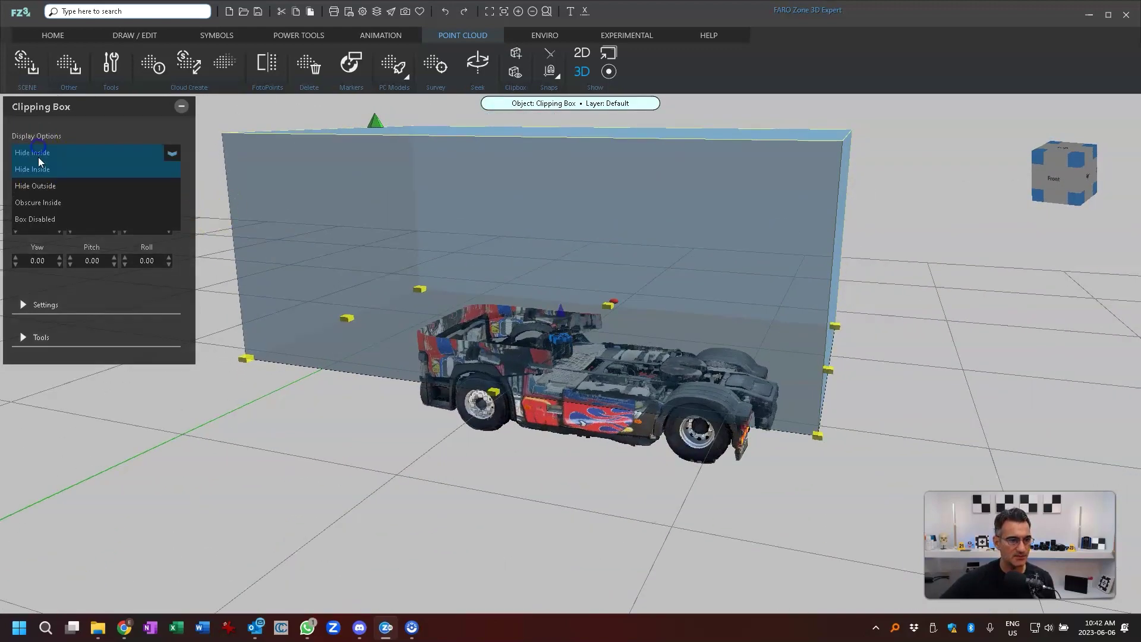
pyautogui.click(41, 183)
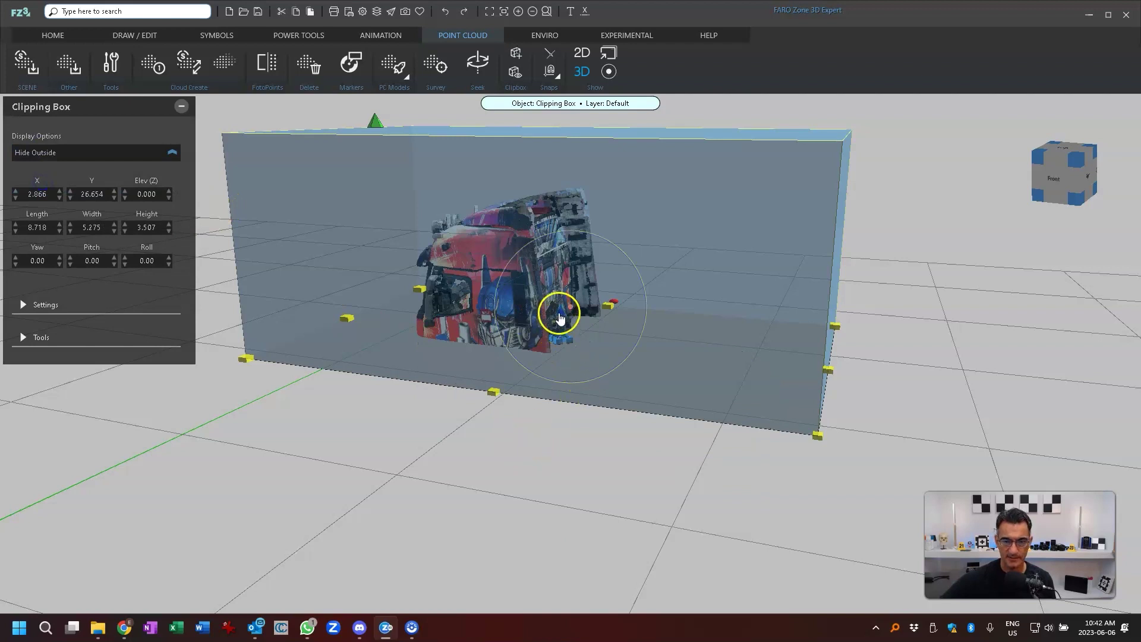
pyautogui.moveTo(559, 318); pyautogui.dragTo(570, 378)
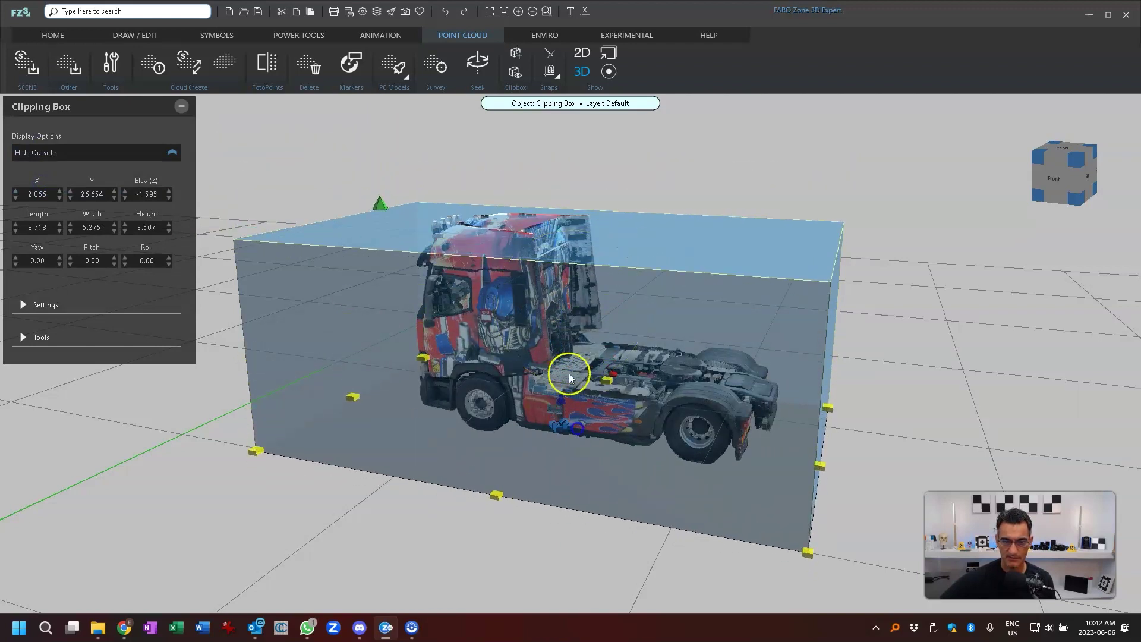
pyautogui.moveTo(398, 224); pyautogui.dragTo(389, 157)
# - Tighten the clipping box around the truck to about 7.7 m long and 4.2 m wide
pyautogui.moveTo(939, 279); pyautogui.dragTo(885, 445, button='right')
pyautogui.moveTo(403, 338); pyautogui.dragTo(439, 349)
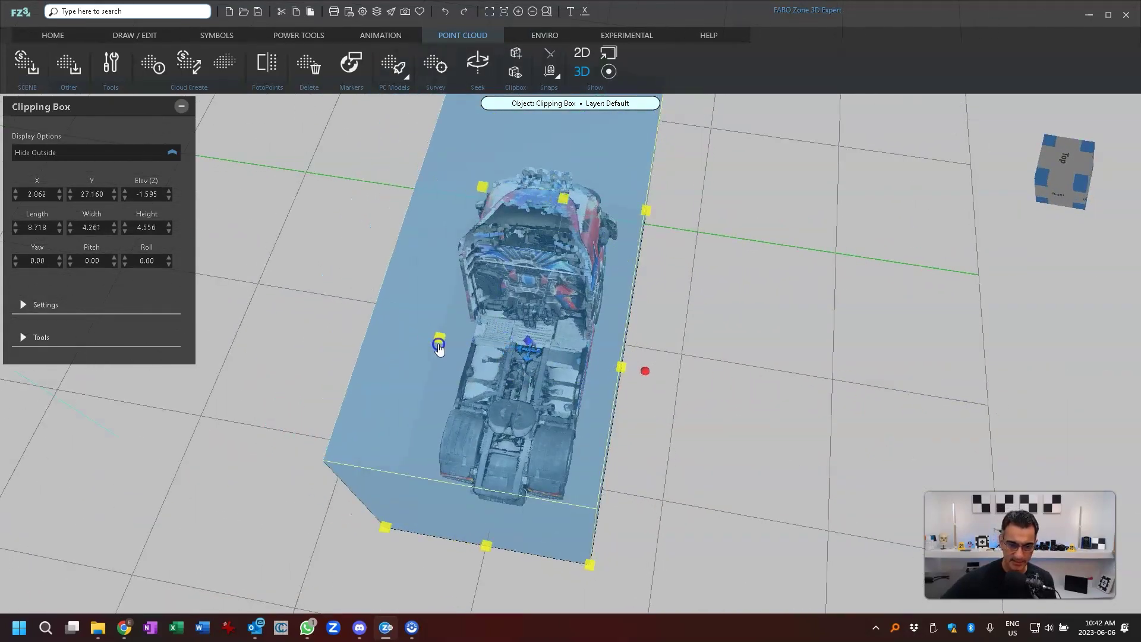
pyautogui.moveTo(351, 370); pyautogui.dragTo(472, 402, button='right')
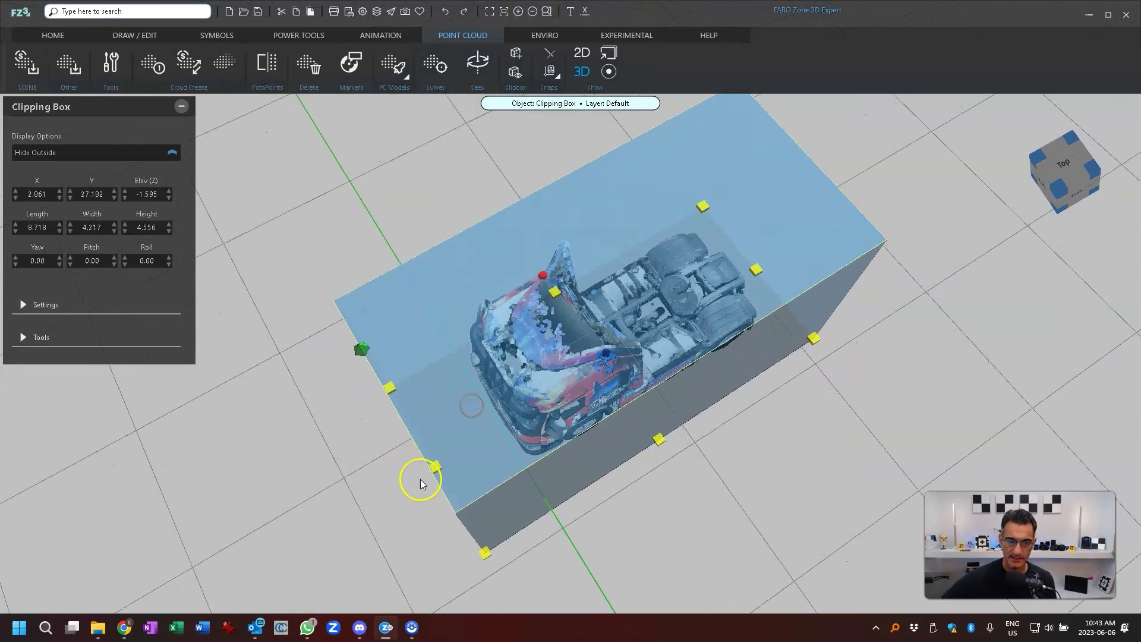
pyautogui.moveTo(437, 470); pyautogui.dragTo(484, 456)
pyautogui.moveTo(636, 483); pyautogui.dragTo(586, 393, button='right')
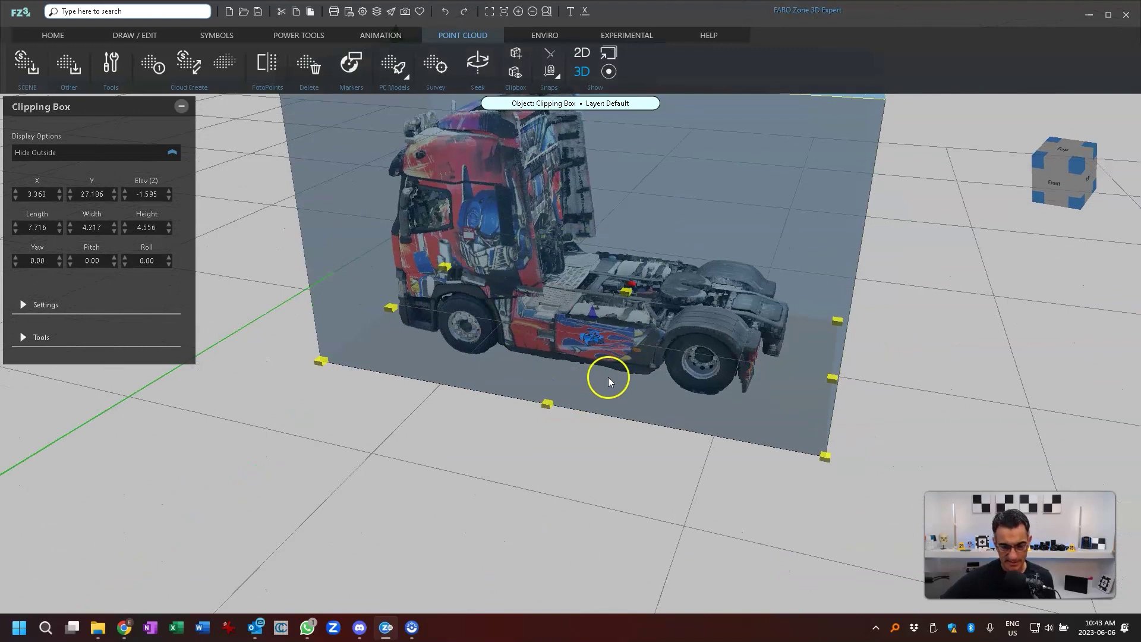
# - Examine the truck point cloud inside the clipping box from the side, including a close view of the cab
pyautogui.moveTo(526, 332); pyautogui.dragTo(527, 332, button='right')
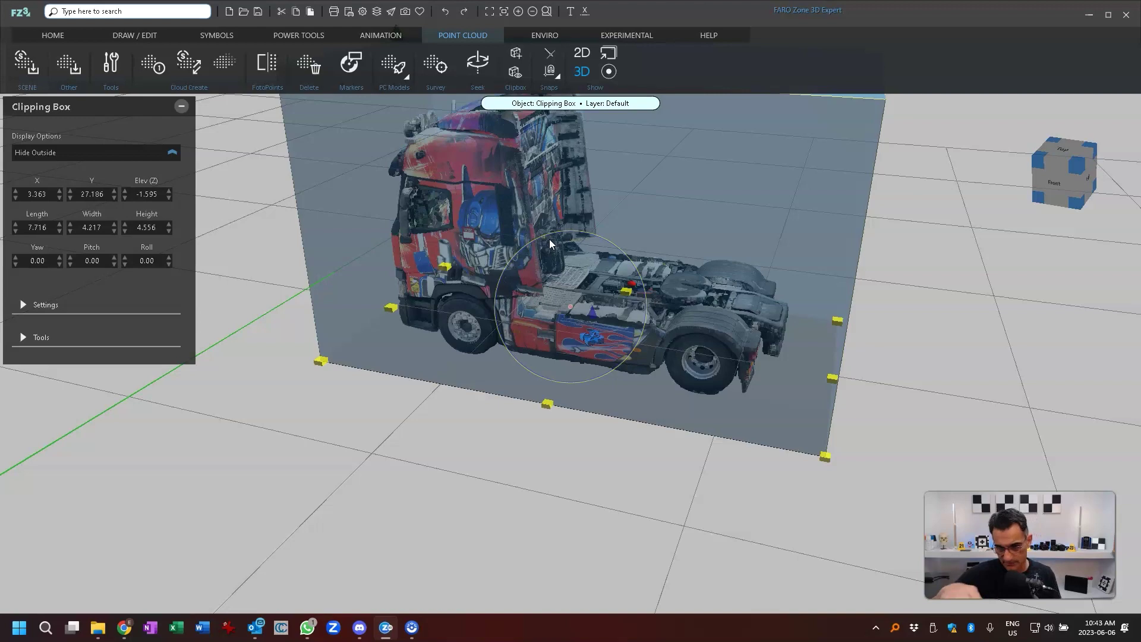
pyautogui.click(437, 401)
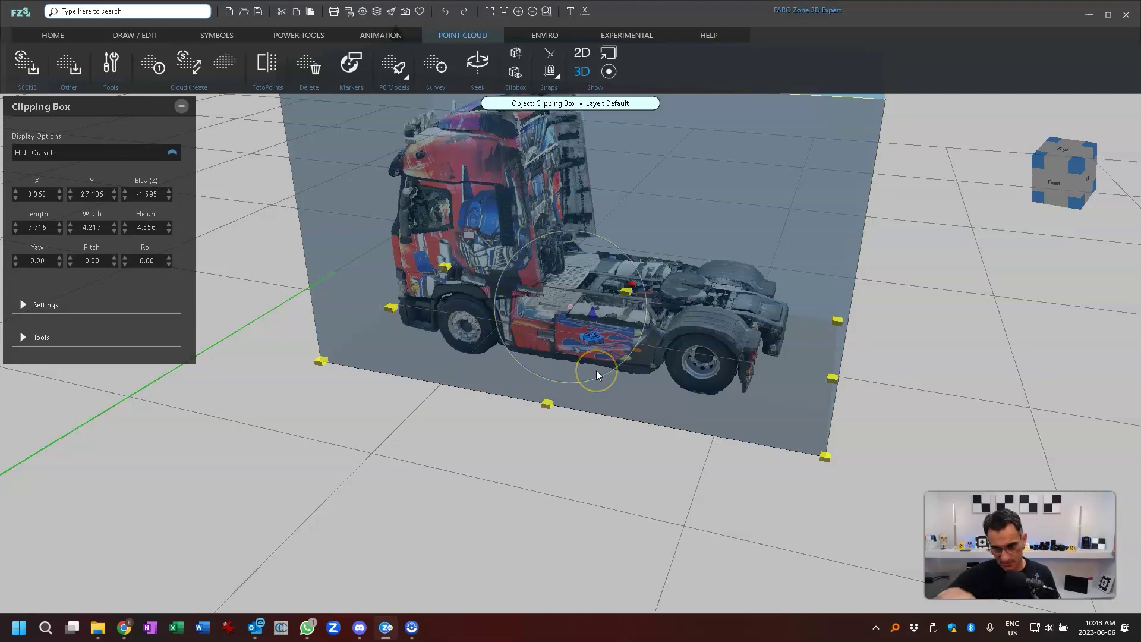
pyautogui.click(373, 331)
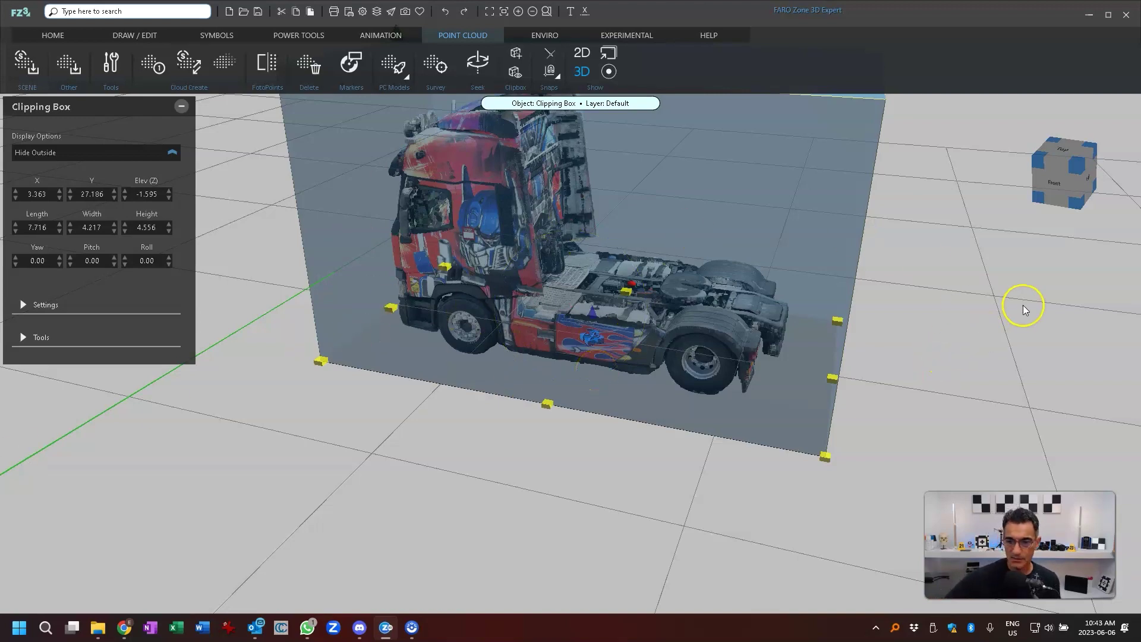
pyautogui.moveTo(699, 294); pyautogui.dragTo(672, 256)
pyautogui.moveTo(644, 373); pyautogui.dragTo(933, 441)
pyautogui.scroll(3, 726, 352)
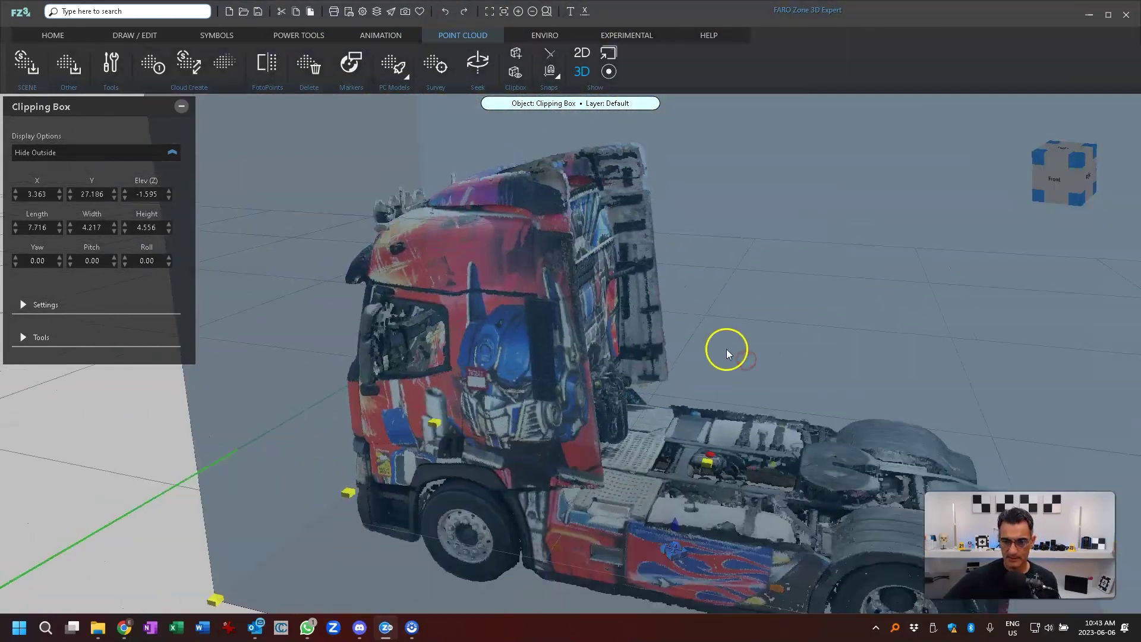
pyautogui.scroll(-5, 726, 352)
# - Rotate the clipping box a quarter turn and refit it around the truck at about 3.6 m long and 7.8 m wide
pyautogui.moveTo(765, 279); pyautogui.dragTo(719, 402)
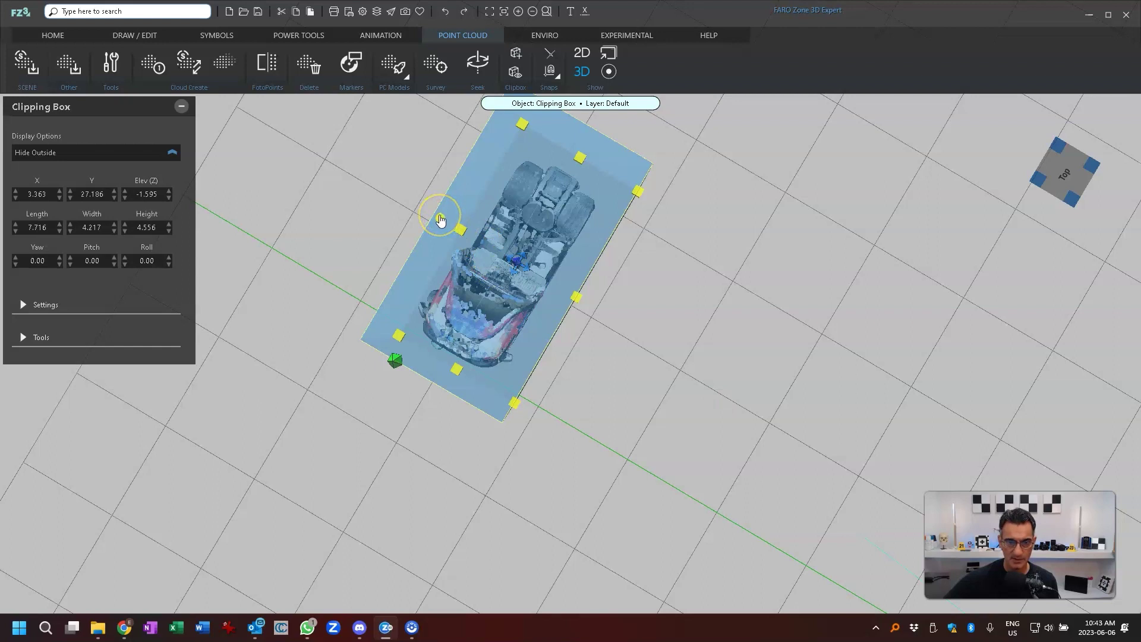
pyautogui.moveTo(440, 220); pyautogui.dragTo(474, 342)
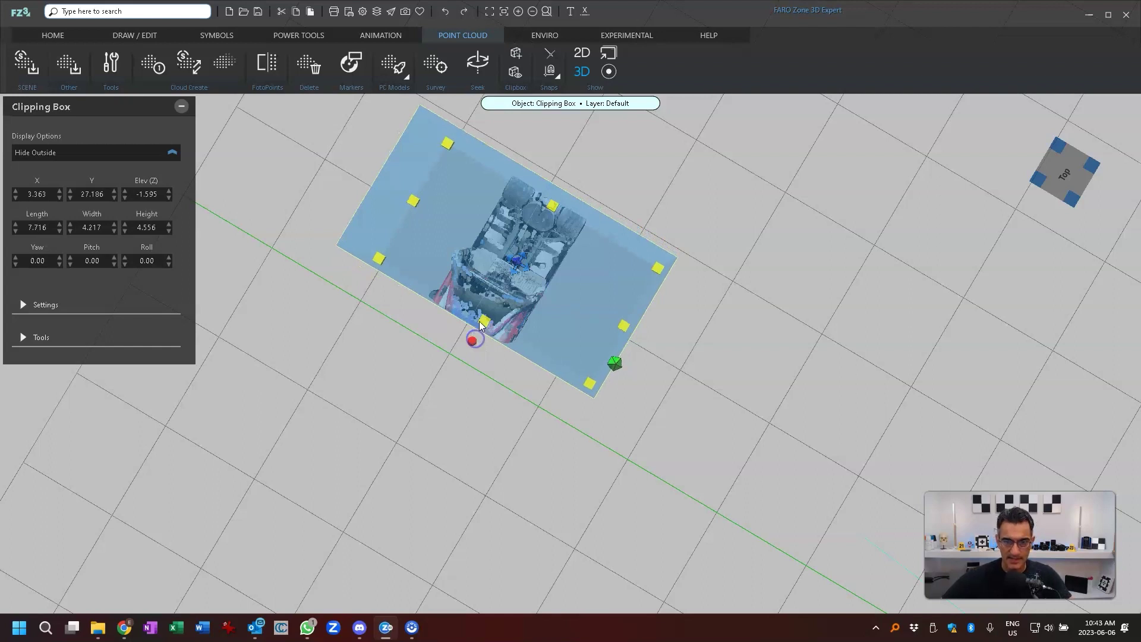
pyautogui.moveTo(485, 326); pyautogui.dragTo(468, 375)
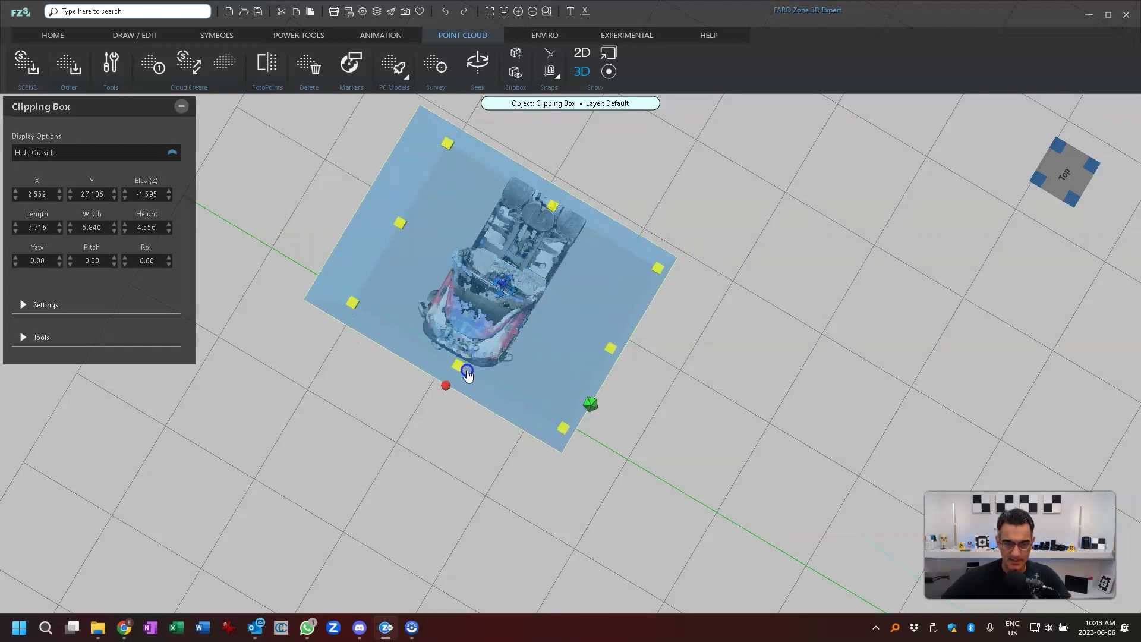
pyautogui.moveTo(553, 208); pyautogui.dragTo(581, 147)
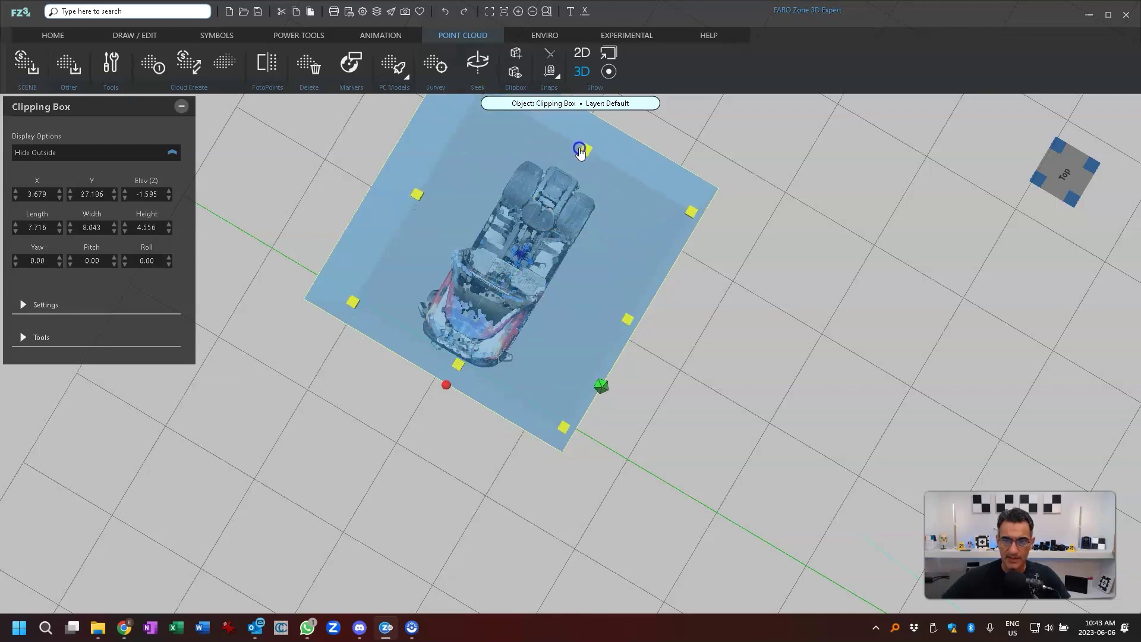
pyautogui.moveTo(627, 320); pyautogui.dragTo(566, 285)
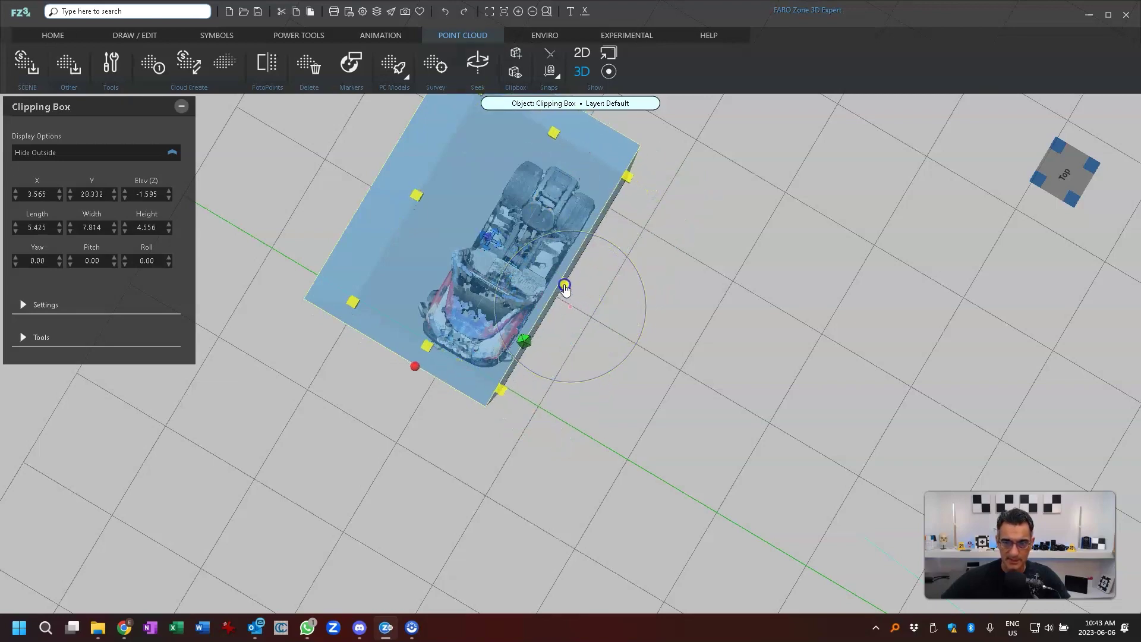
pyautogui.moveTo(443, 213); pyautogui.dragTo(470, 225)
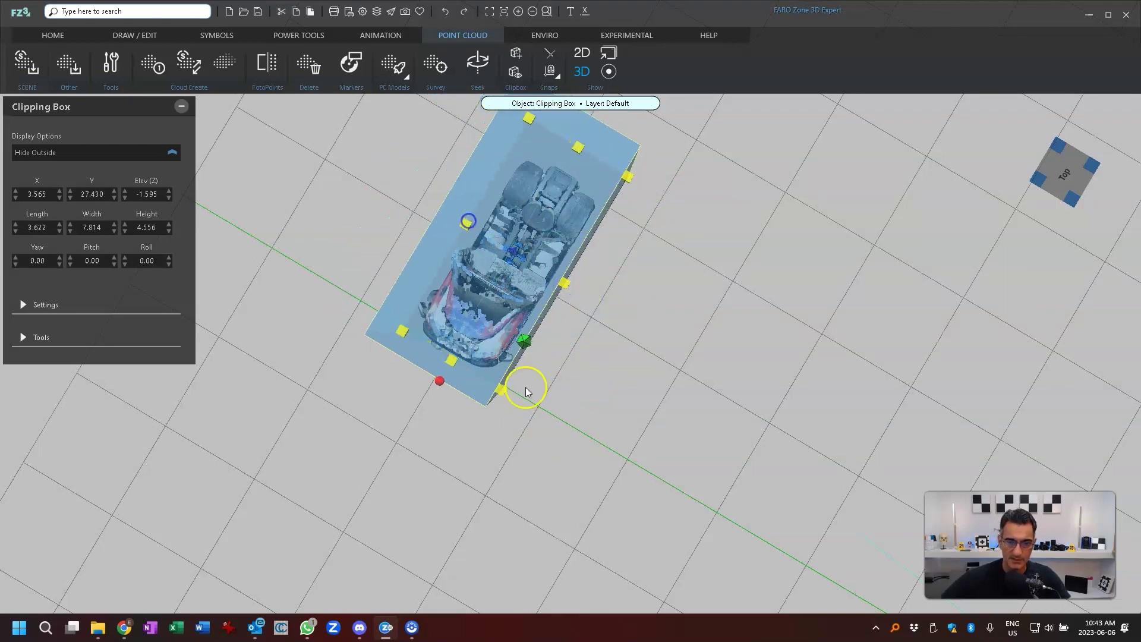
# - Lower the clipping box to an elevation of about -1.67 m so its base sits just below the truck's tires
pyautogui.moveTo(526, 391); pyautogui.dragTo(573, 237, button='right')
pyautogui.scroll(3, 611, 290)
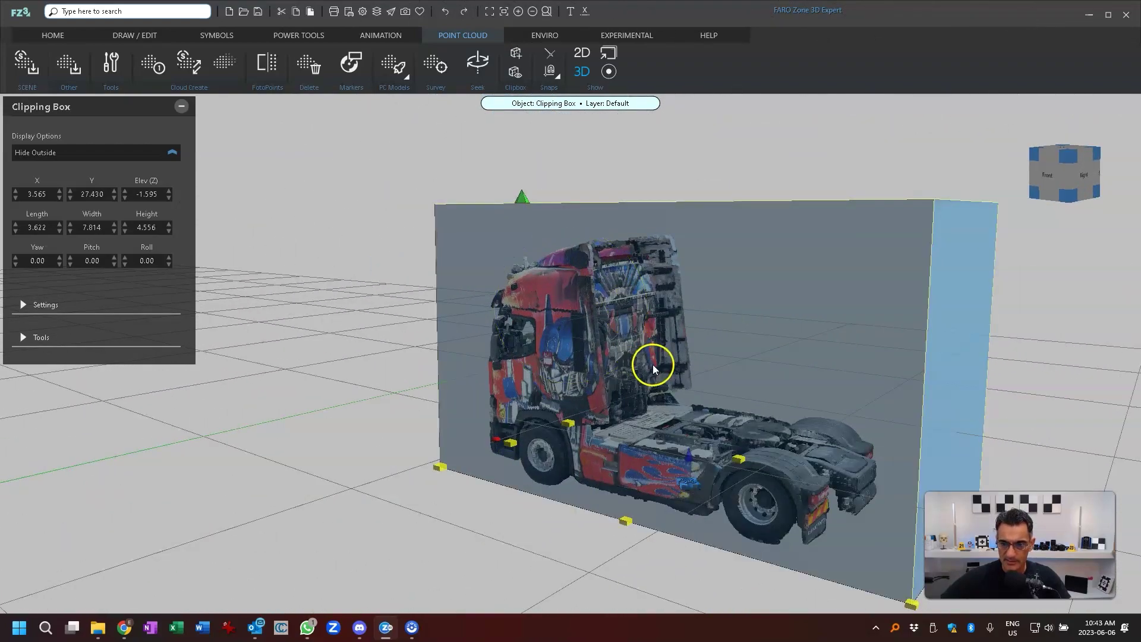
pyautogui.scroll(4, 654, 368)
pyautogui.moveTo(657, 403); pyautogui.dragTo(649, 444)
pyautogui.scroll(-2, 610, 439)
pyautogui.moveTo(610, 438); pyautogui.dragTo(615, 400, button='right')
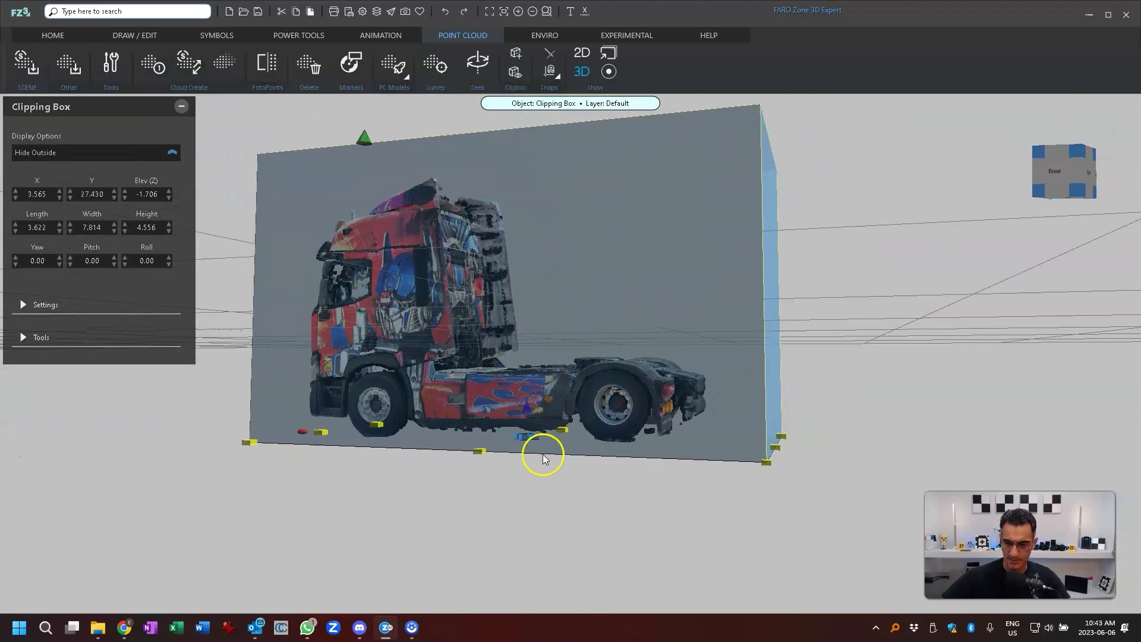
pyautogui.moveTo(543, 454); pyautogui.dragTo(586, 458, button='right')
pyautogui.click(1050, 181)
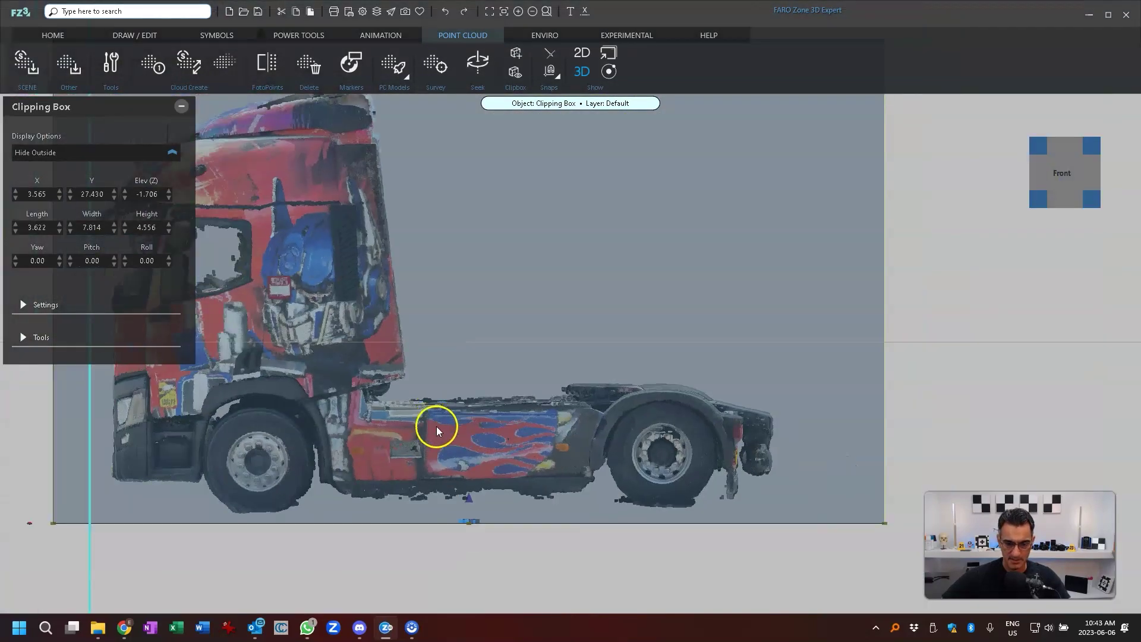
pyautogui.moveTo(438, 428); pyautogui.dragTo(594, 352, button='right')
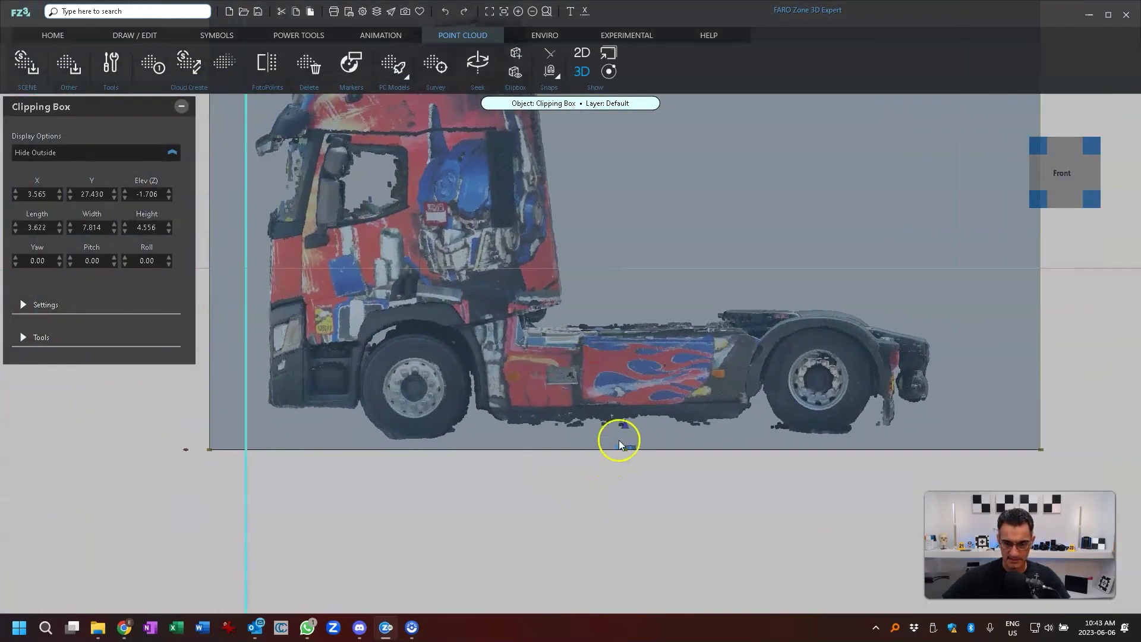
pyautogui.moveTo(626, 429)
pyautogui.mouseDown()
pyautogui.moveTo(629, 421)
pyautogui.moveTo(614, 438)
pyautogui.moveTo(620, 450)
pyautogui.mouseUp()
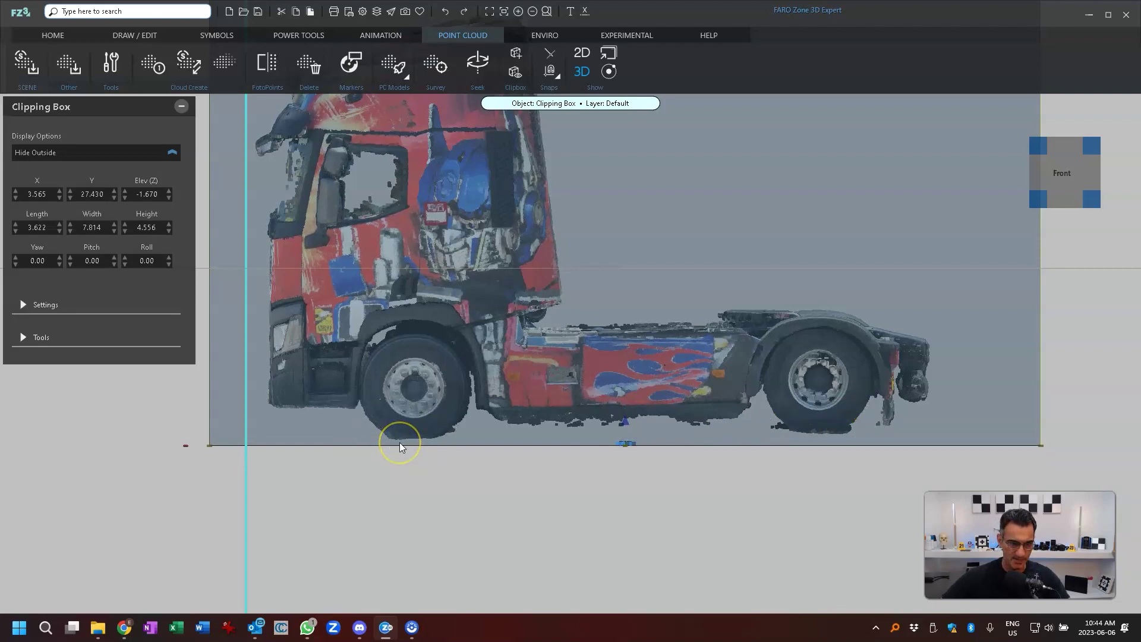
pyautogui.scroll(-5, 576, 434)
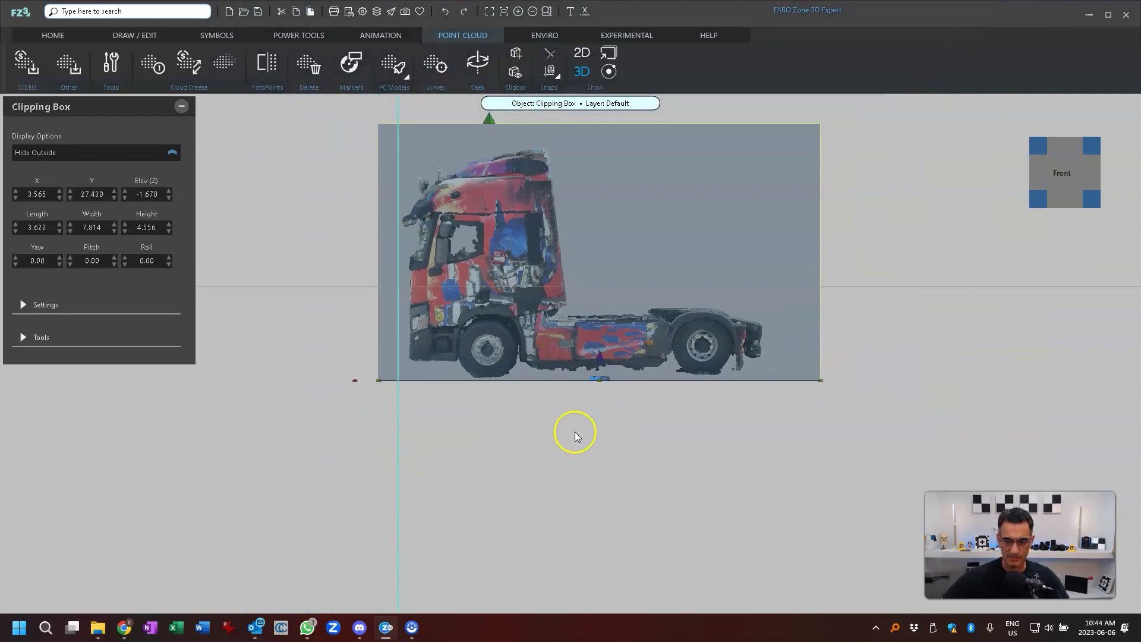
# - Create a point cloud model from the clipped truck and save it as Transformer Truck
pyautogui.click(1039, 148)
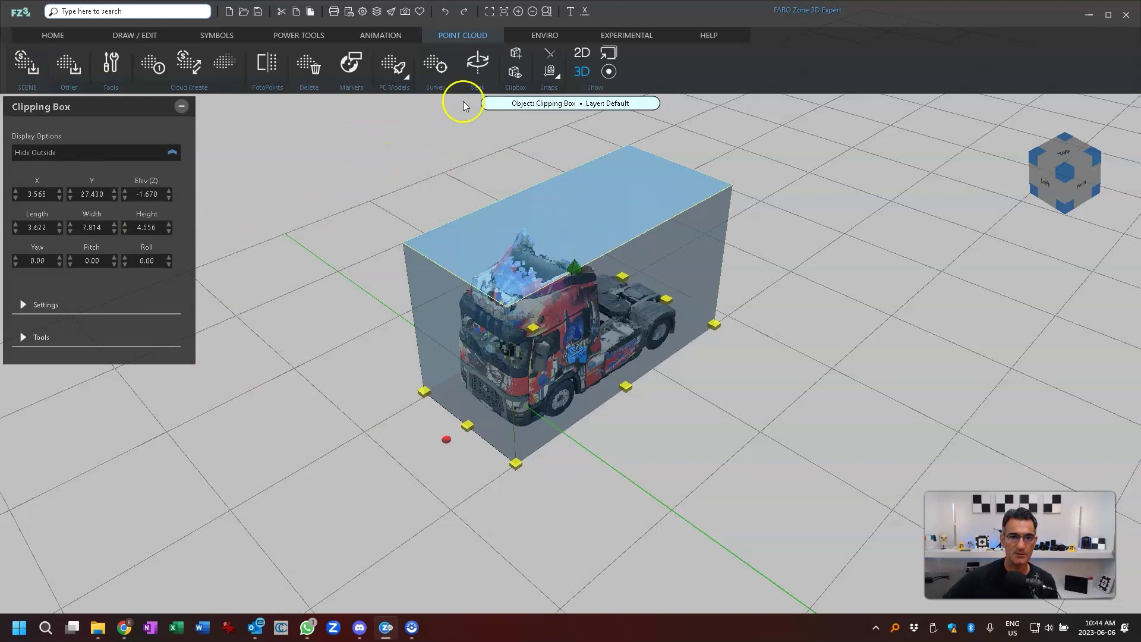
pyautogui.click(393, 67)
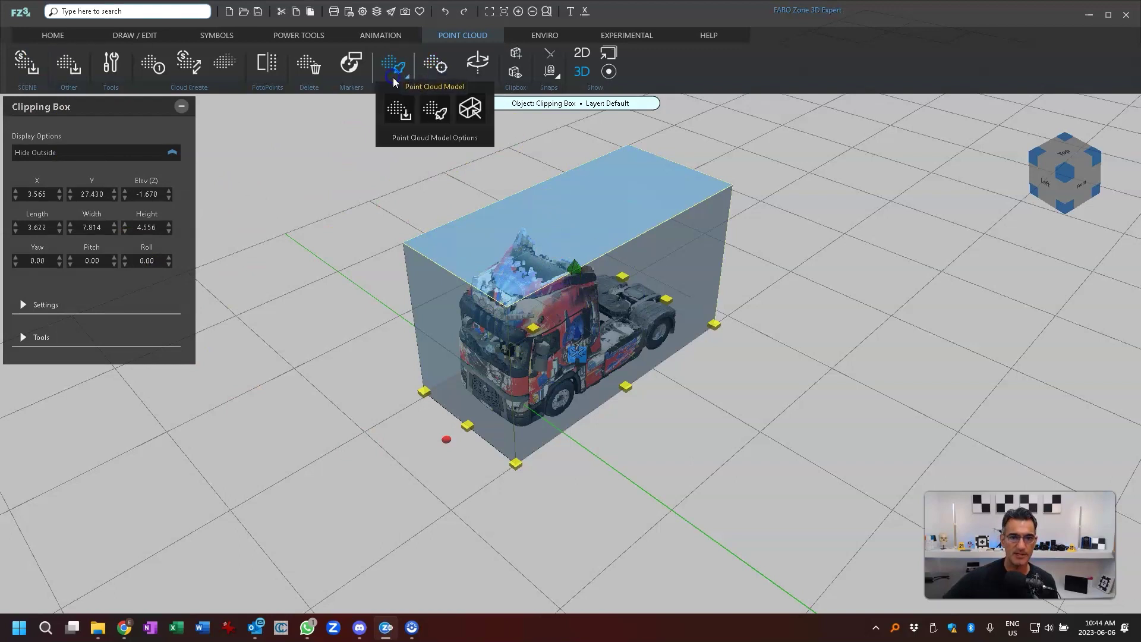
pyautogui.click(437, 106)
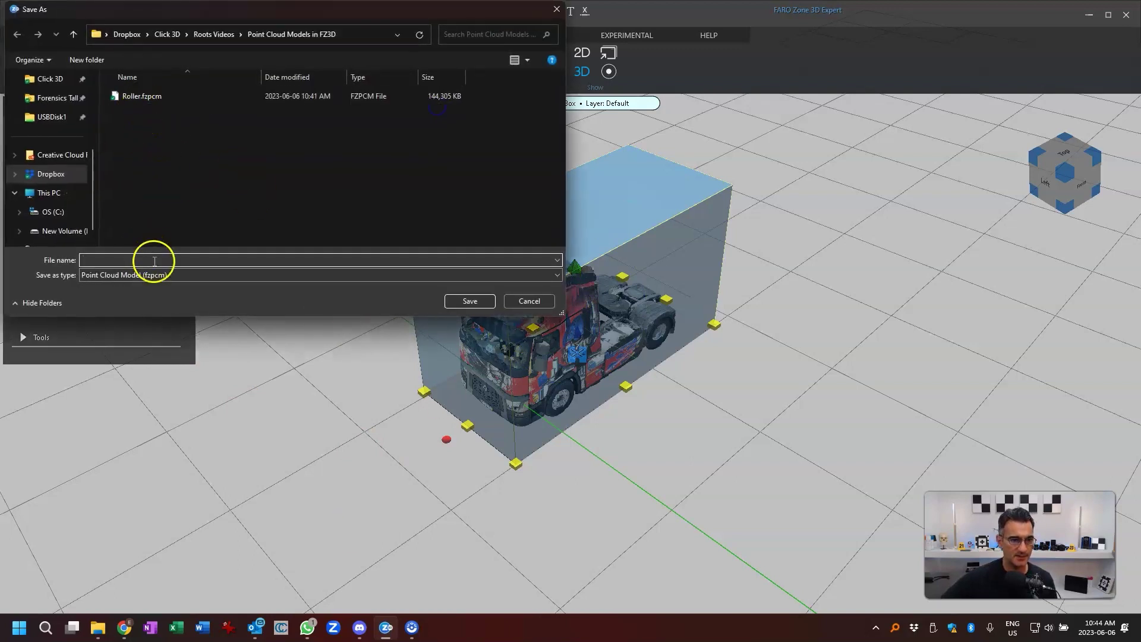
pyautogui.write('Tran')
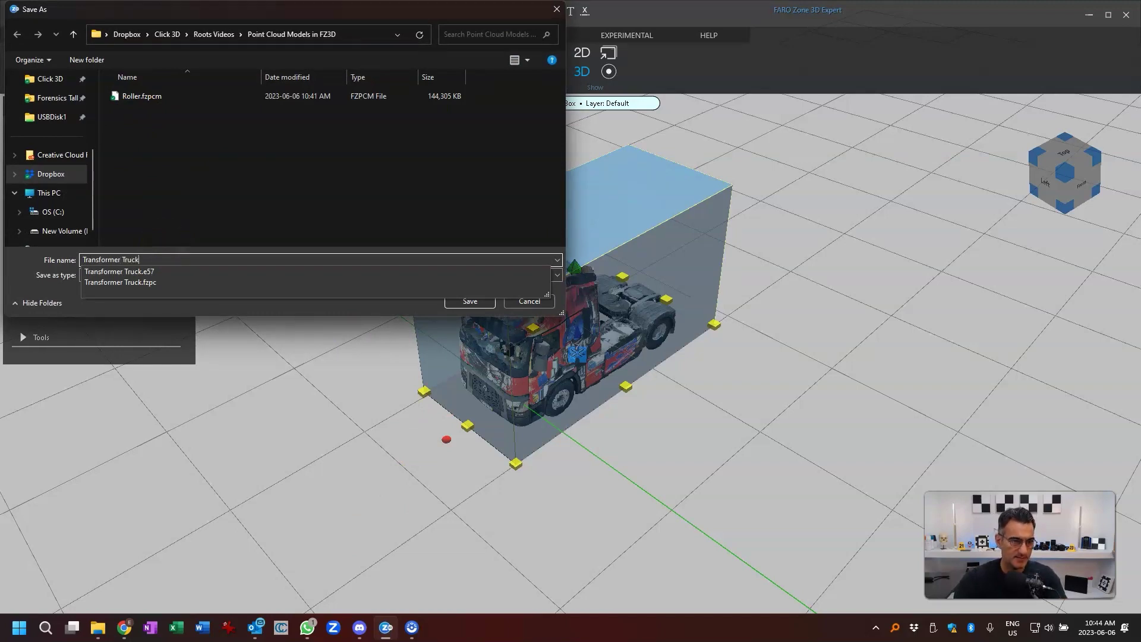
pyautogui.write('sformer Truck')
pyautogui.press('Return')
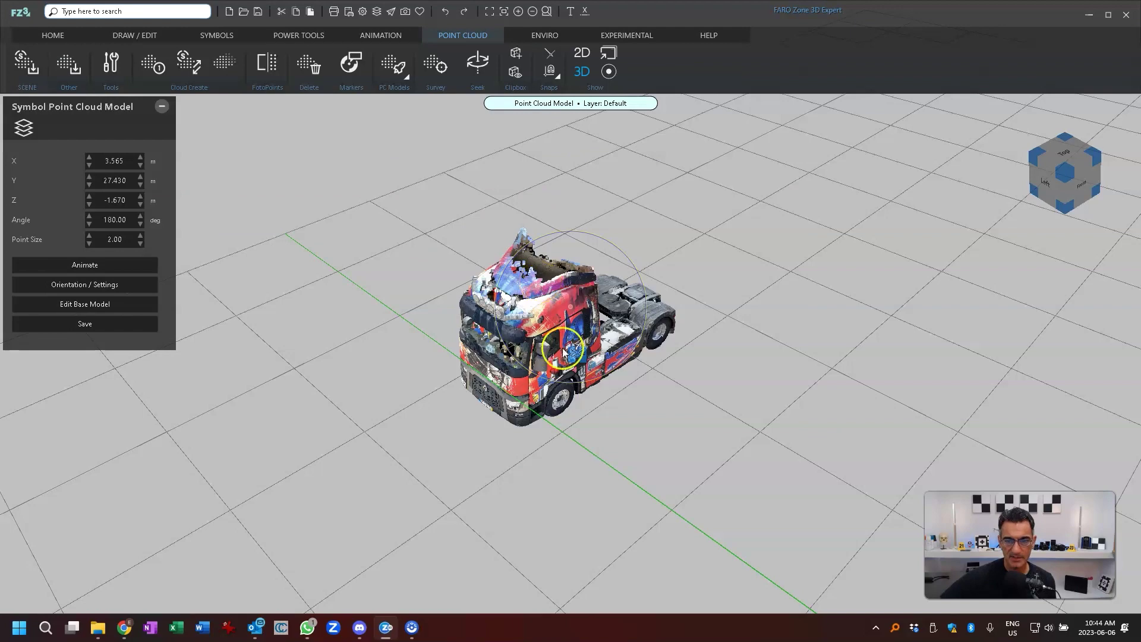
# - Move the truck point cloud model clear of the original cloud, to about X -6.6, Y 31.7 and Z -4.2 m
pyautogui.click(597, 383)
pyautogui.click(586, 347)
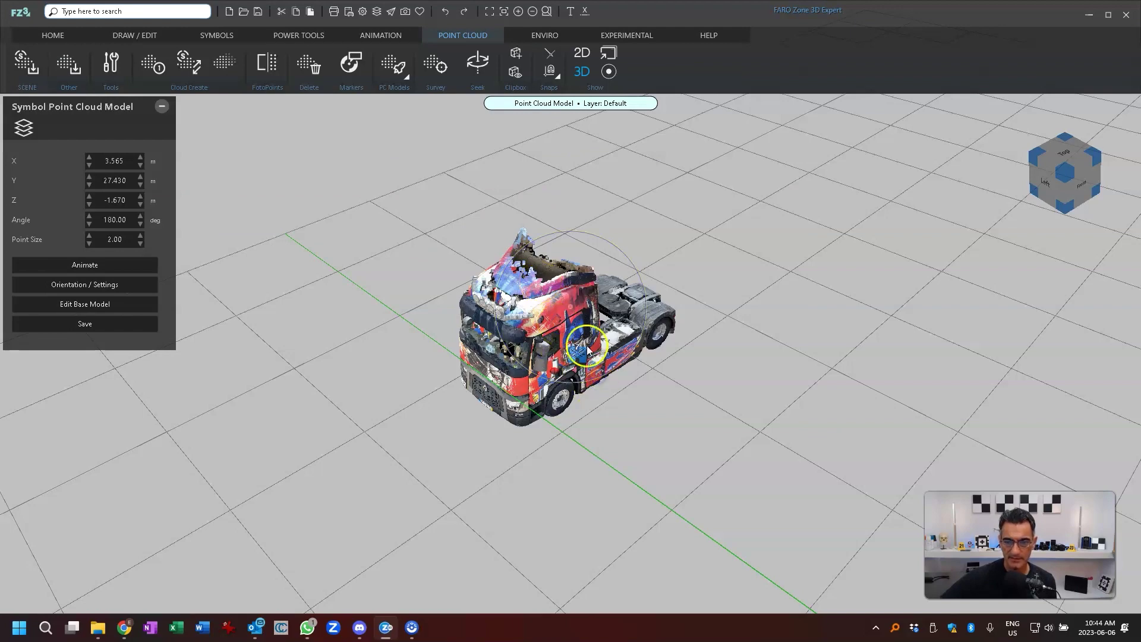
pyautogui.click(544, 385)
pyautogui.moveTo(694, 459); pyautogui.dragTo(626, 433)
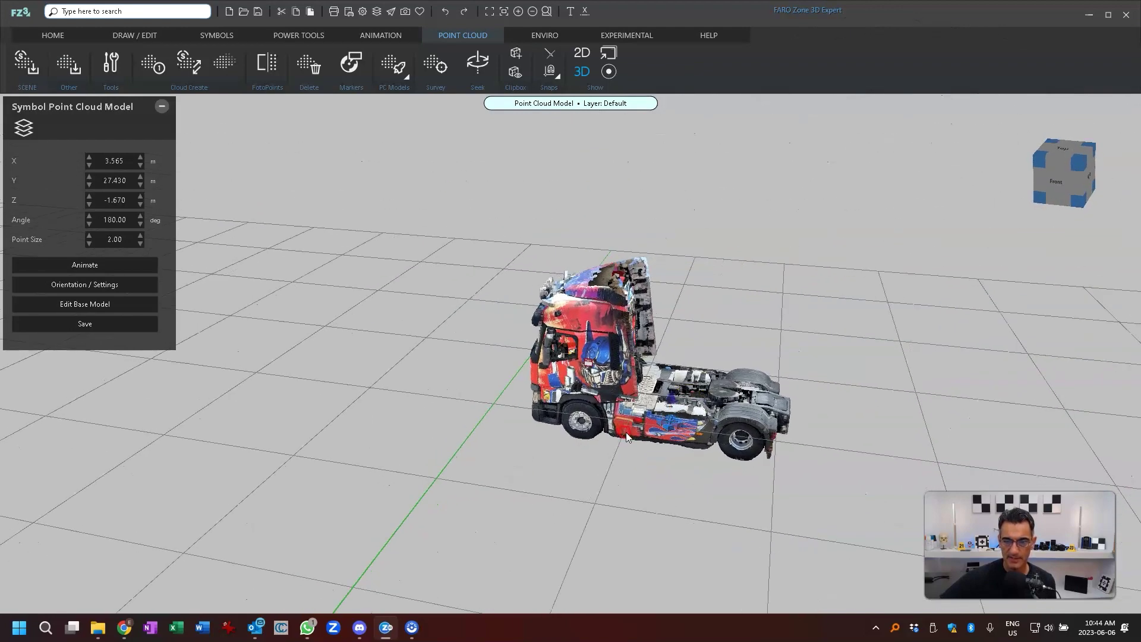
pyautogui.moveTo(674, 399); pyautogui.dragTo(565, 505)
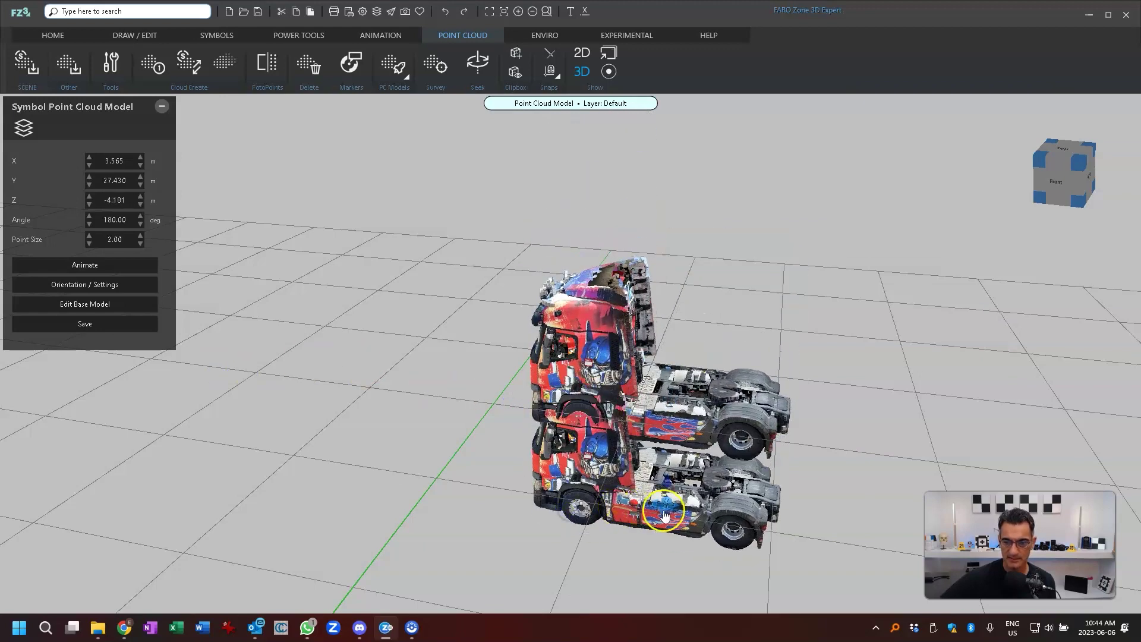
pyautogui.moveTo(665, 515); pyautogui.dragTo(392, 394)
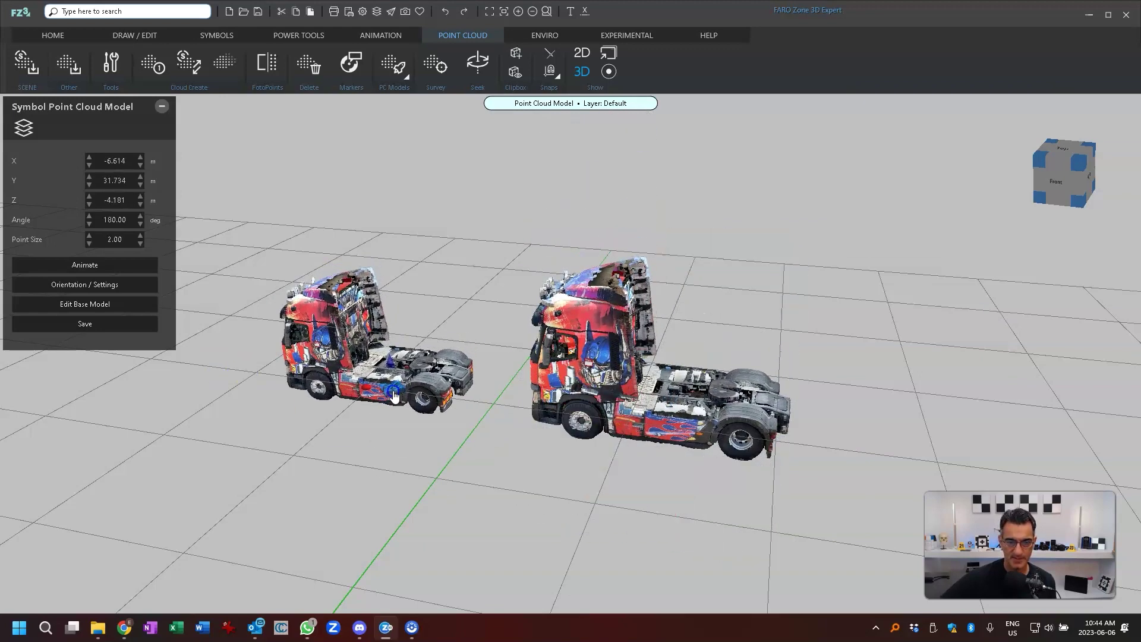
# - Delete the original truck point cloud, keeping only the point cloud model
pyautogui.click(705, 369)
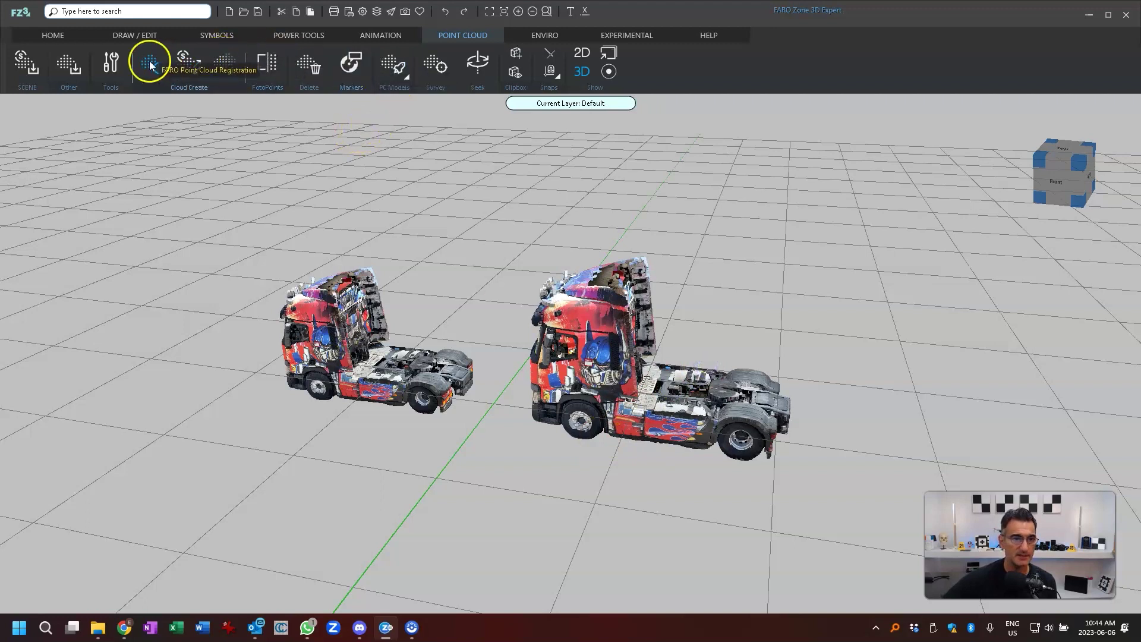
pyautogui.click(302, 71)
pyautogui.click(675, 472)
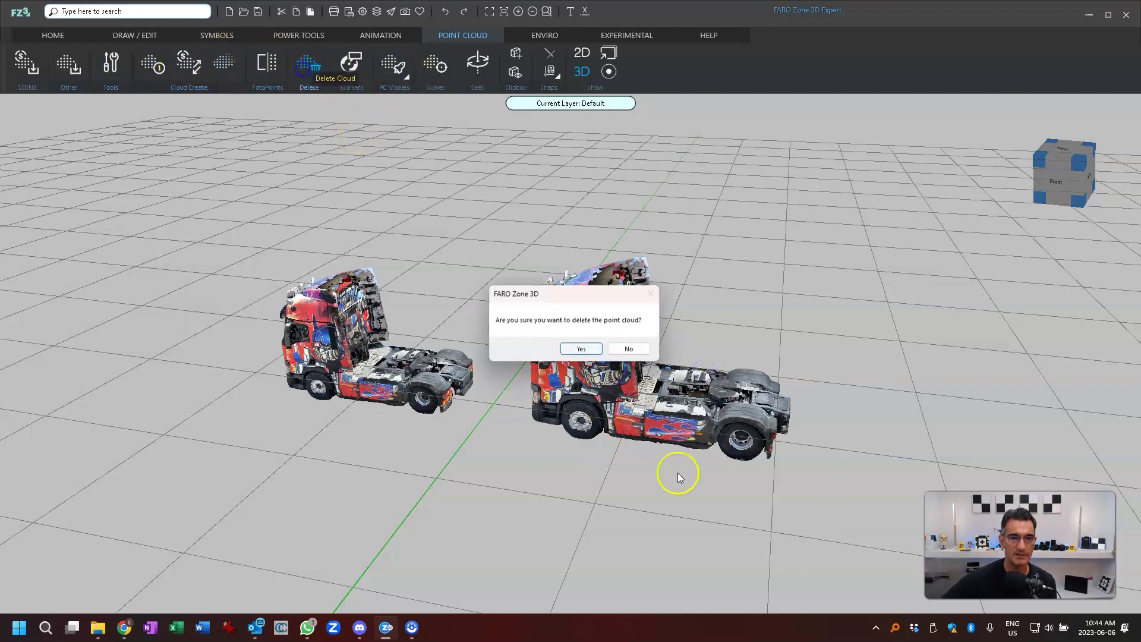
pyautogui.click(582, 349)
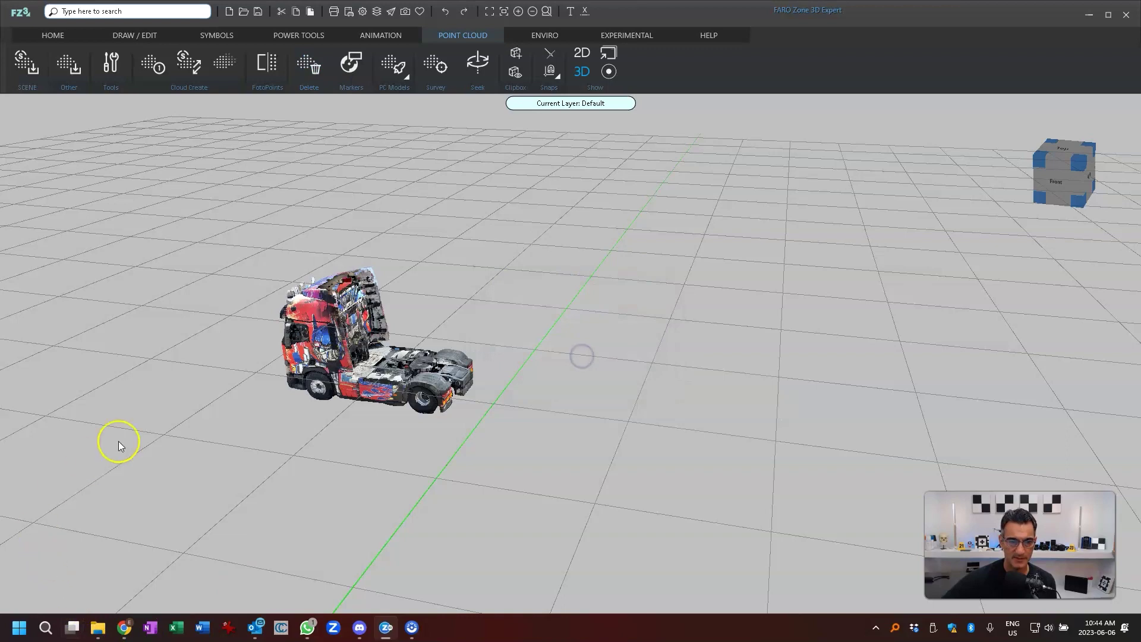
# - Place the truck point cloud model at the origin with X, Y and Z all set to 0
pyautogui.click(307, 373)
pyautogui.moveTo(285, 461); pyautogui.dragTo(683, 431)
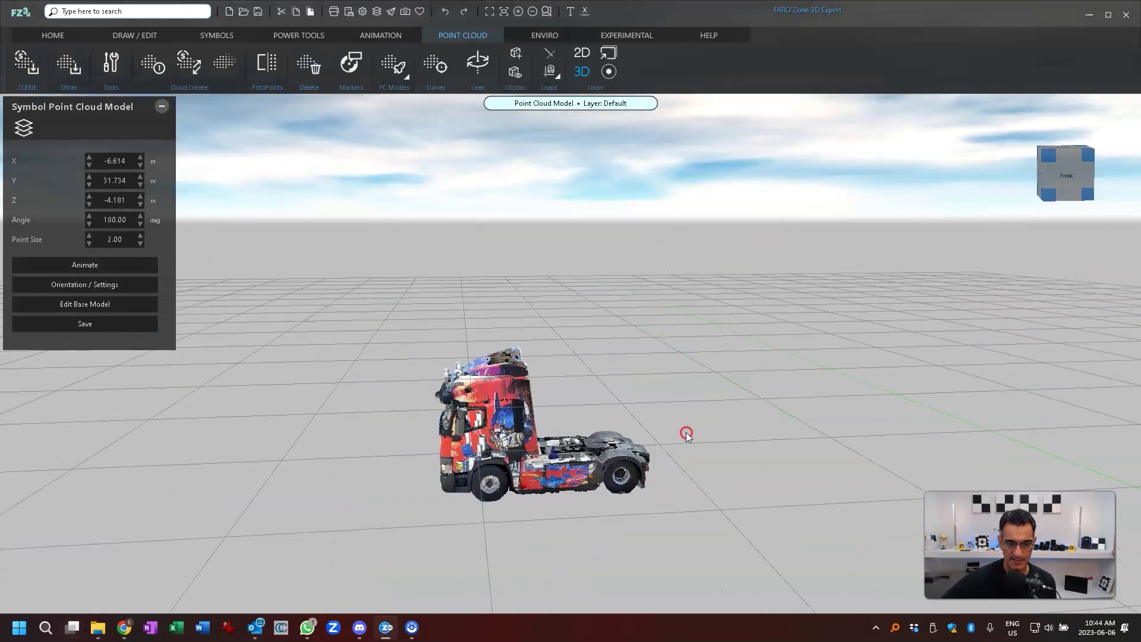
pyautogui.scroll(3, 430, 444)
pyautogui.click(116, 160)
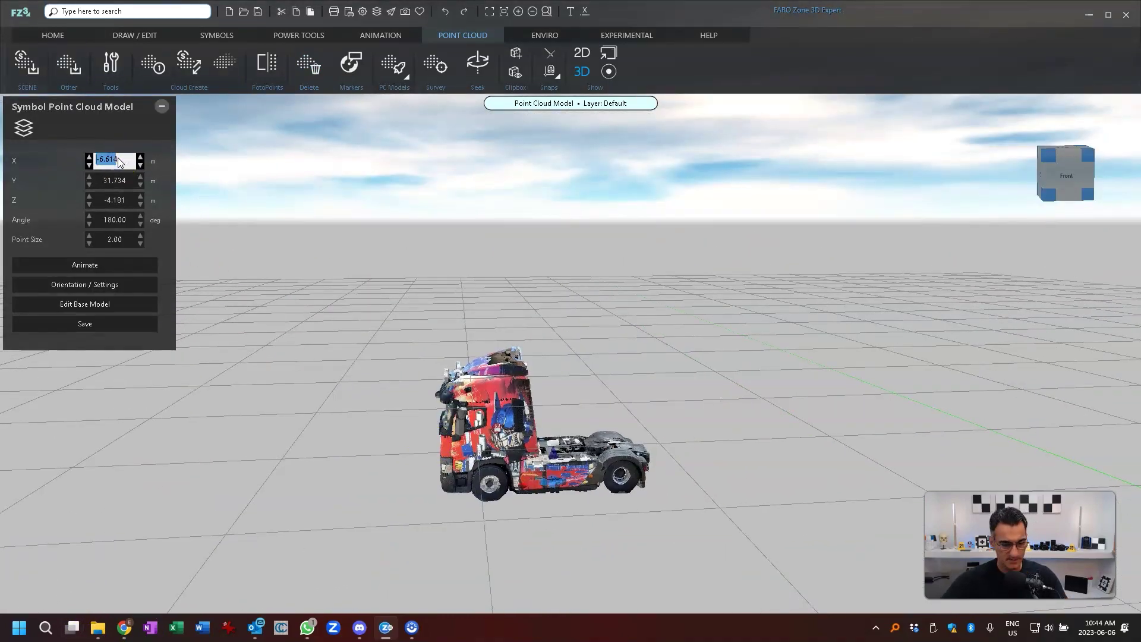
pyautogui.write('0')
pyautogui.press('Tab')
pyautogui.write('0')
pyautogui.press('Tab')
pyautogui.write('0')
pyautogui.press('Return')
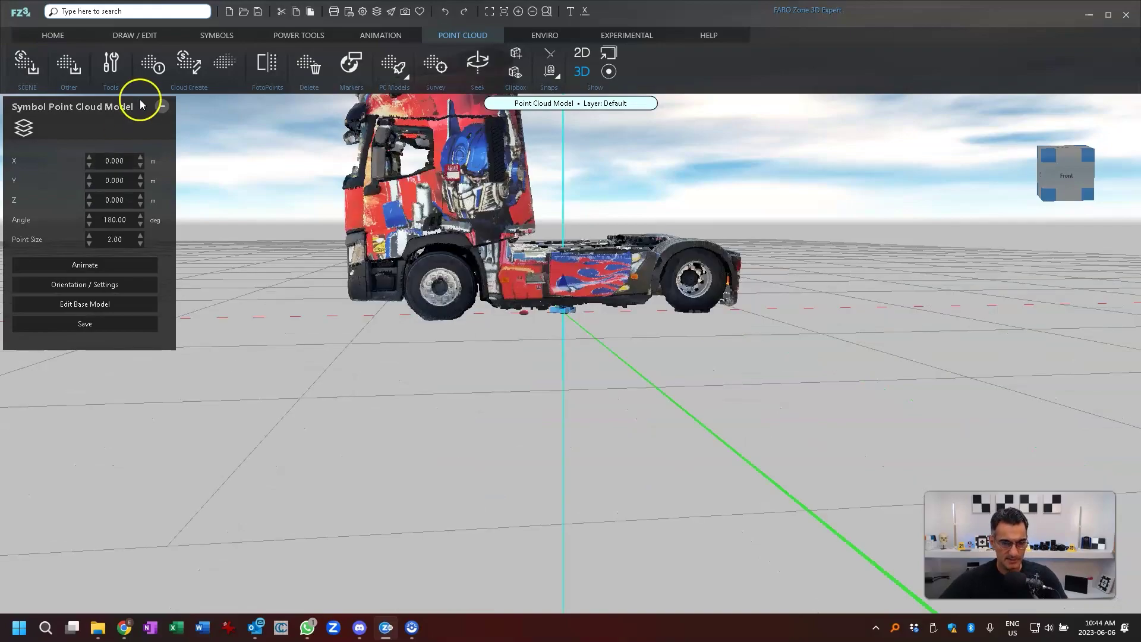
# - Edit the truck's base model and set its center Z adjustment to -0.100 to bring the tires down to the ground line
pyautogui.moveTo(386, 410); pyautogui.dragTo(665, 428)
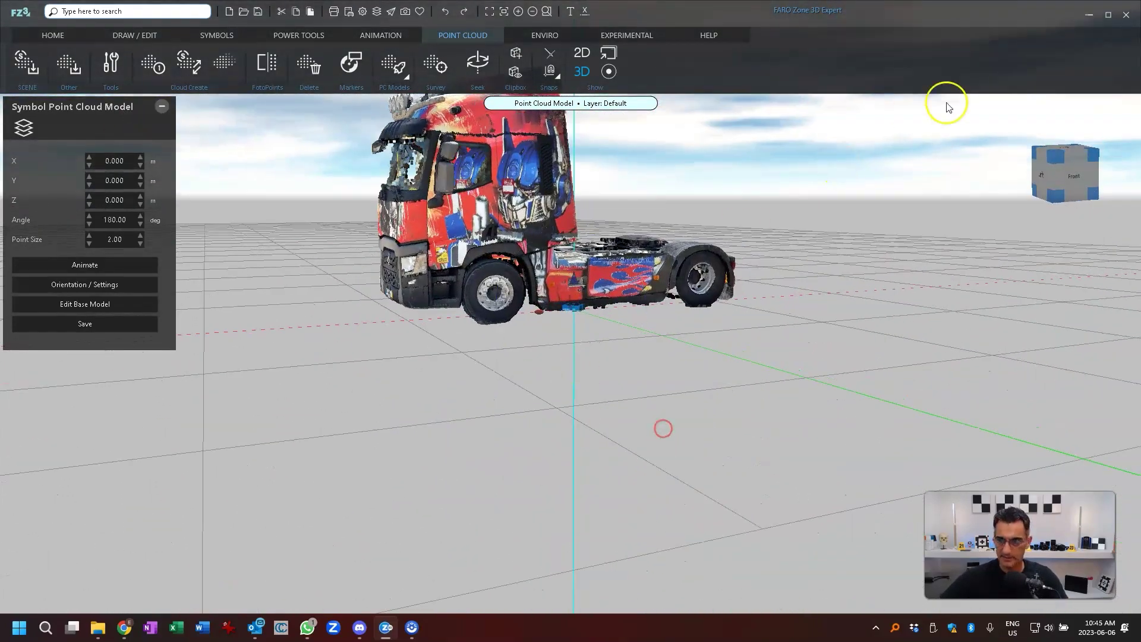
pyautogui.click(1068, 177)
pyautogui.scroll(3, 501, 309)
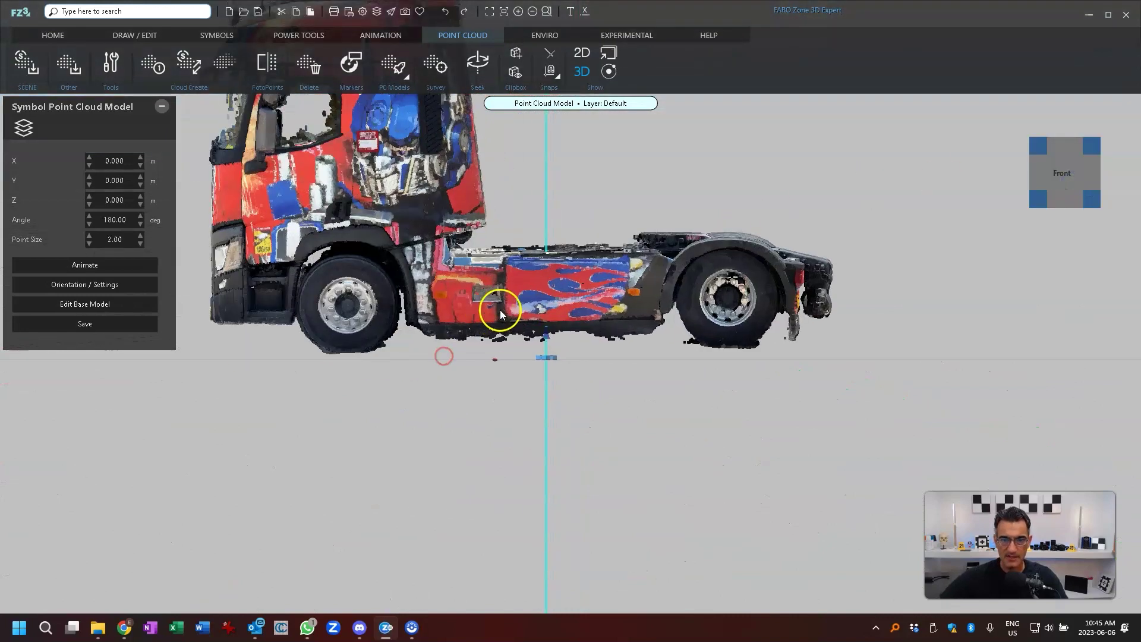
pyautogui.scroll(2, 557, 369)
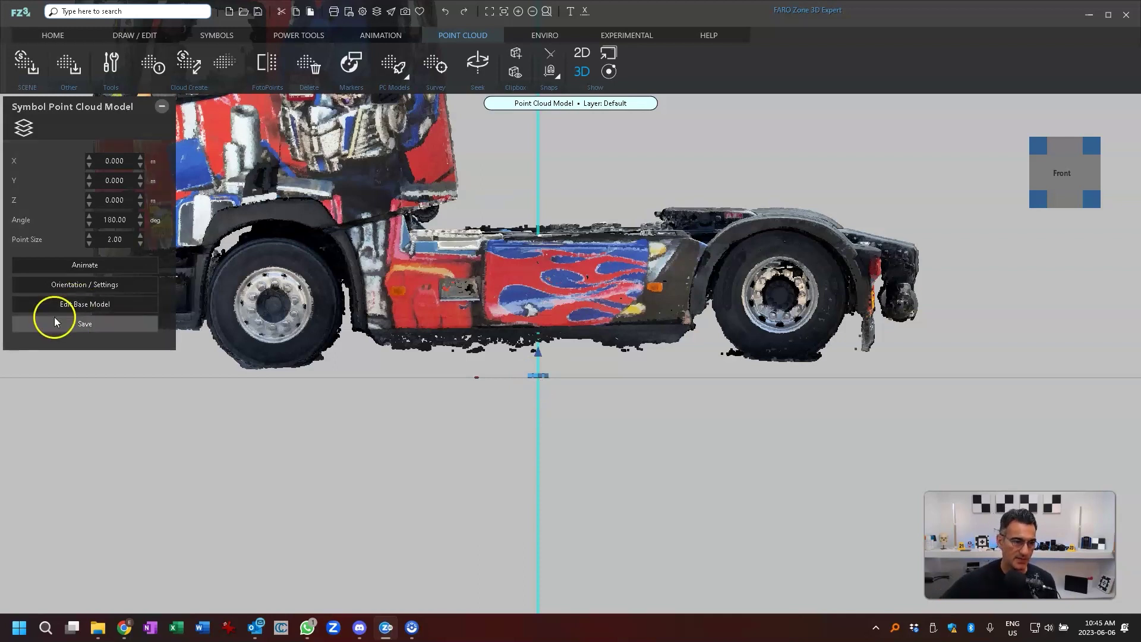
pyautogui.scroll(2, 497, 323)
pyautogui.moveTo(497, 323); pyautogui.dragTo(629, 518, button='middle')
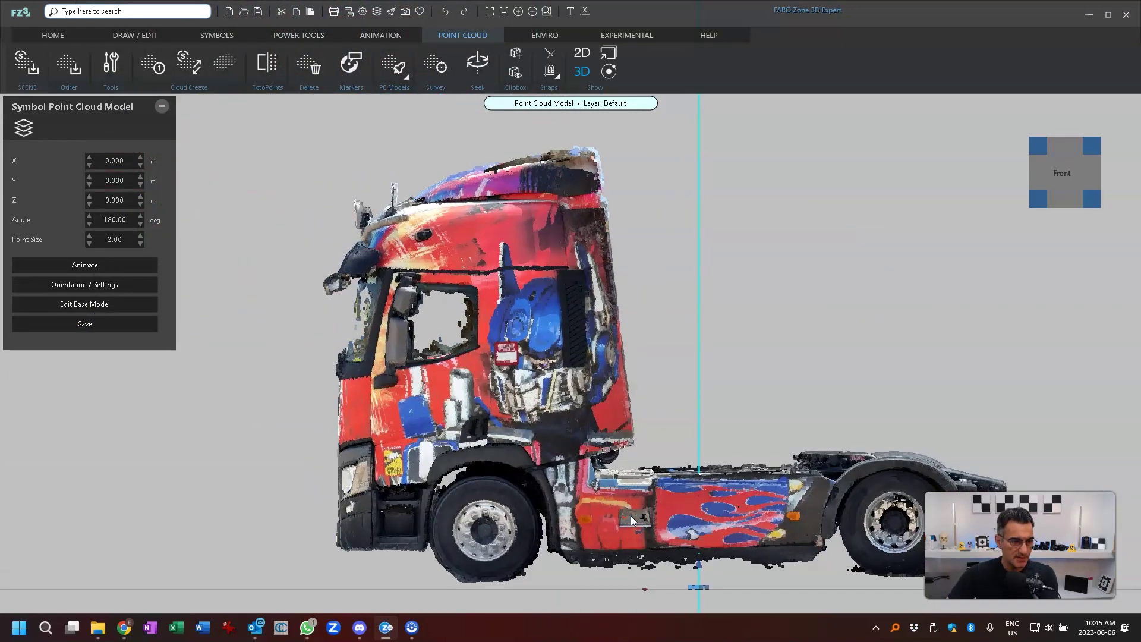
pyautogui.click(683, 473)
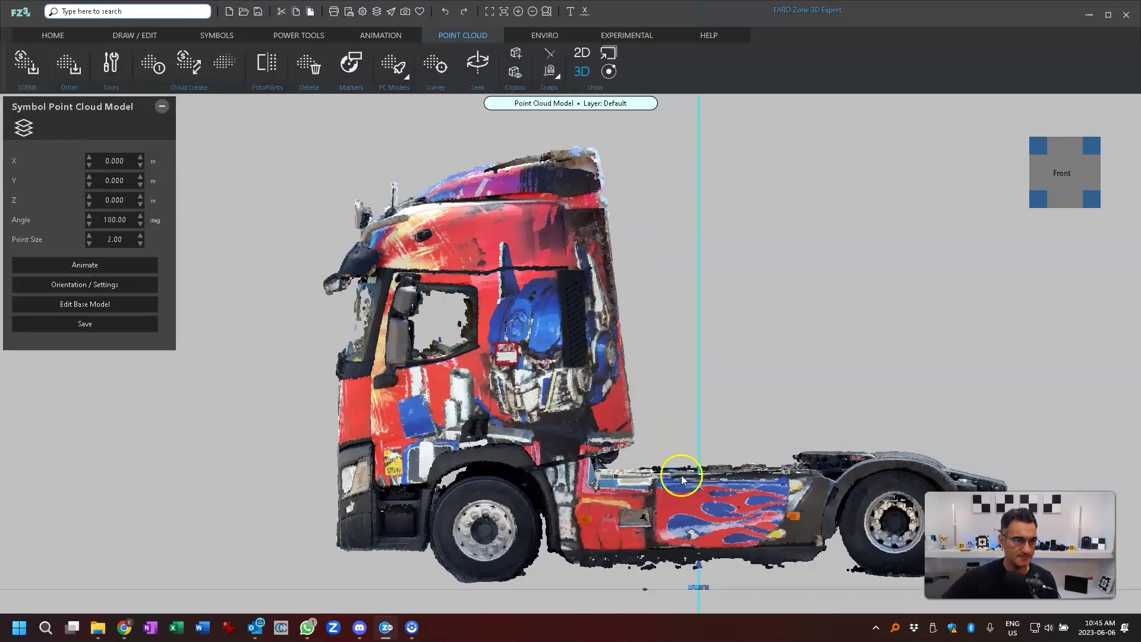
pyautogui.click(141, 304)
pyautogui.click(182, 385)
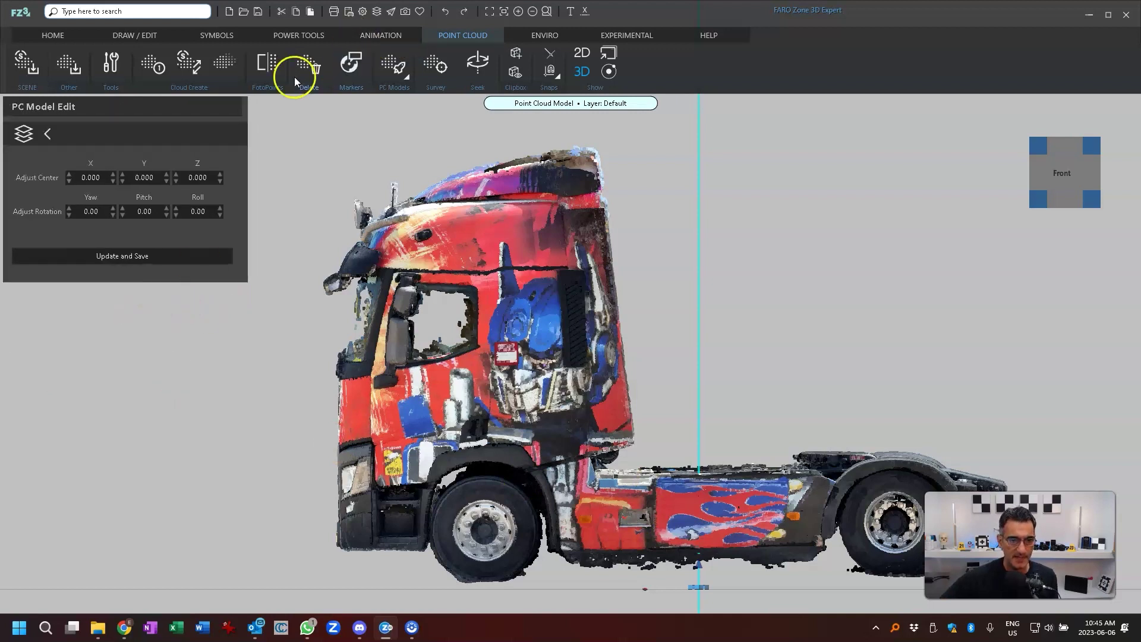
pyautogui.moveTo(779, 466); pyautogui.dragTo(679, 383, button='middle')
pyautogui.click(668, 410)
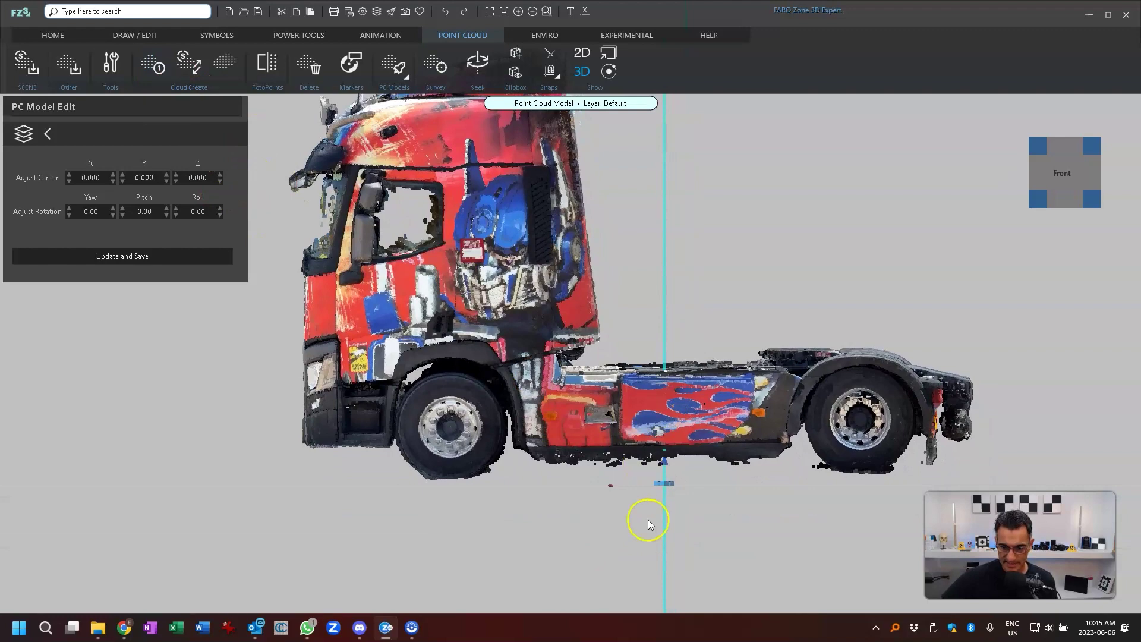
pyautogui.click(220, 180)
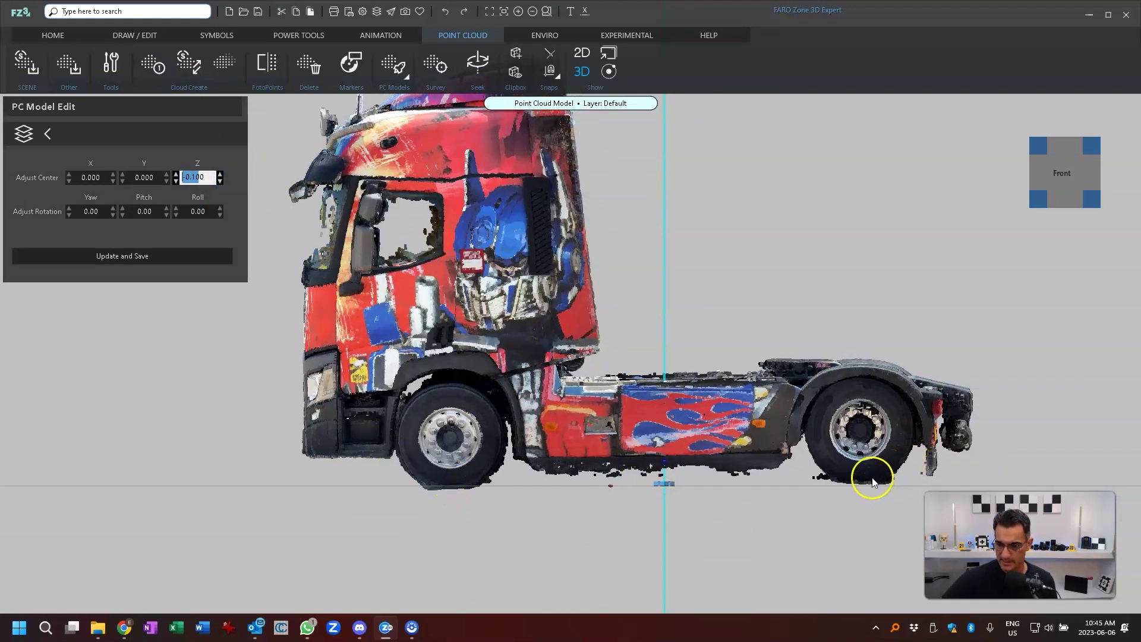
# - Set the base model's pitch adjustment to 359.20 to level the front and rear tires with the ground line
pyautogui.scroll(3, 732, 362)
pyautogui.scroll(-1, 695, 381)
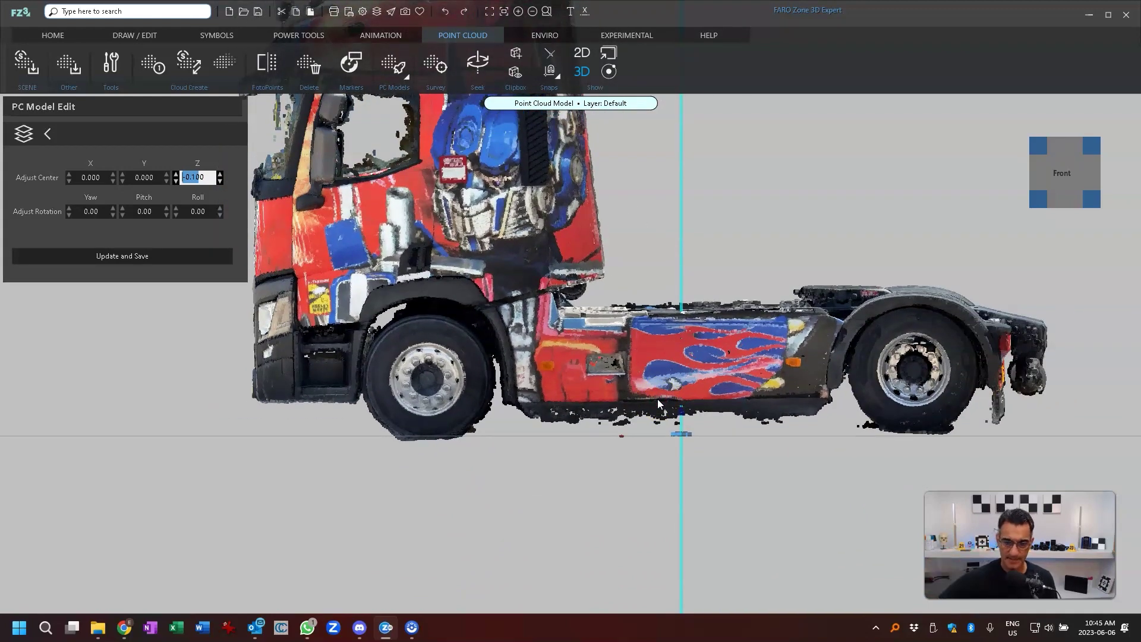
pyautogui.click(167, 215)
pyautogui.click(167, 215)
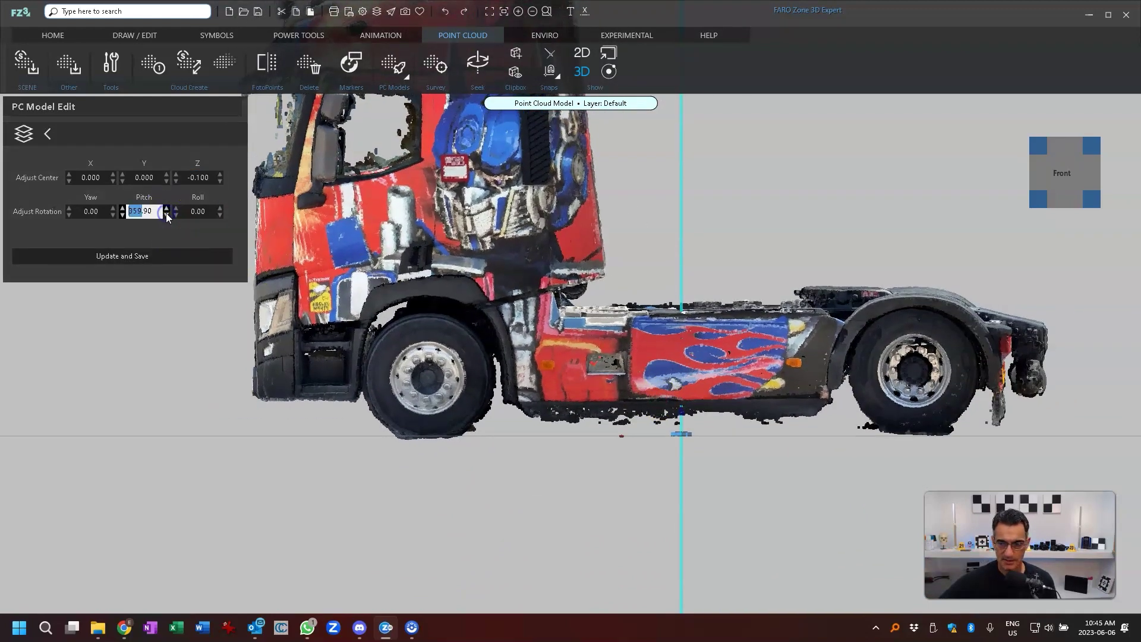
pyautogui.click(166, 215)
pyautogui.click(167, 215)
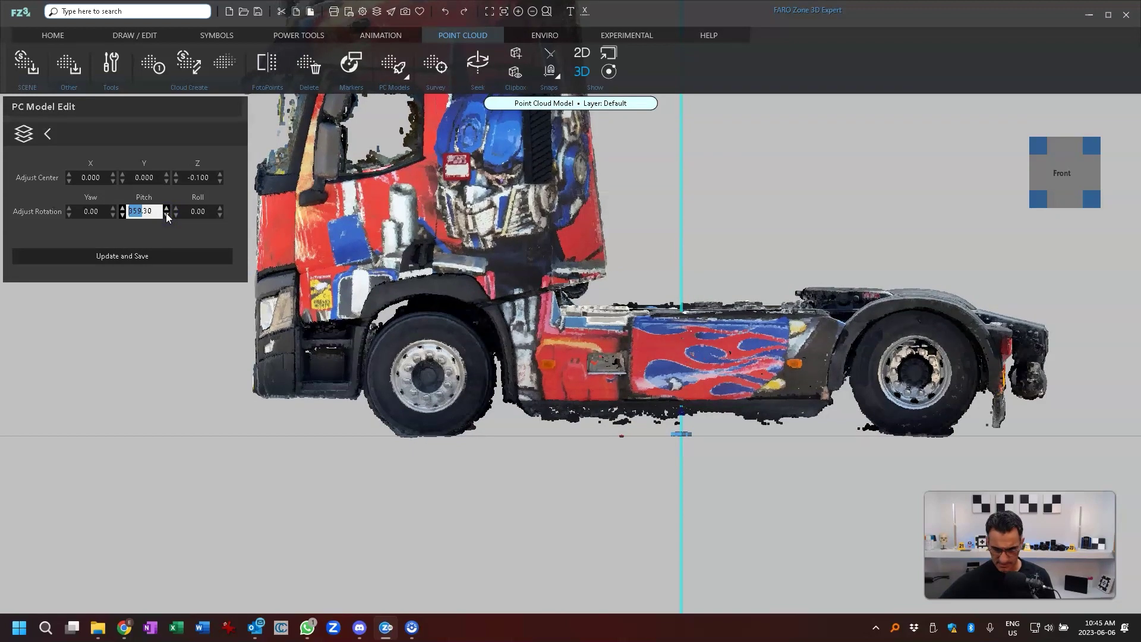
pyautogui.click(167, 216)
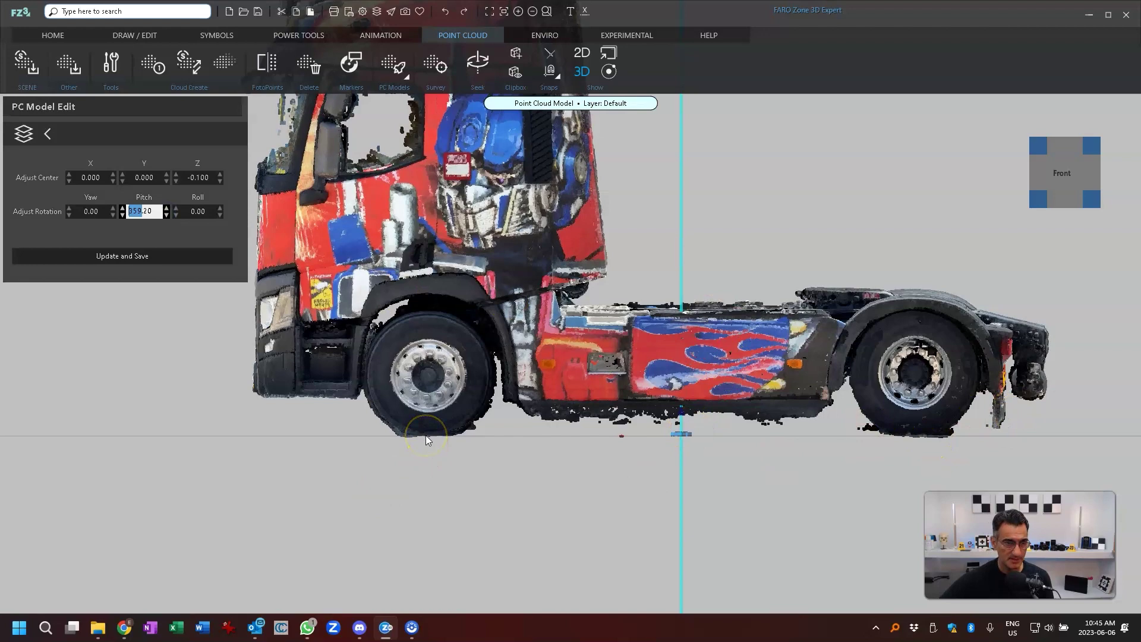
# - Set the base model's roll adjustment to 1.30 to level the left and right tires with the ground line
pyautogui.click(1044, 145)
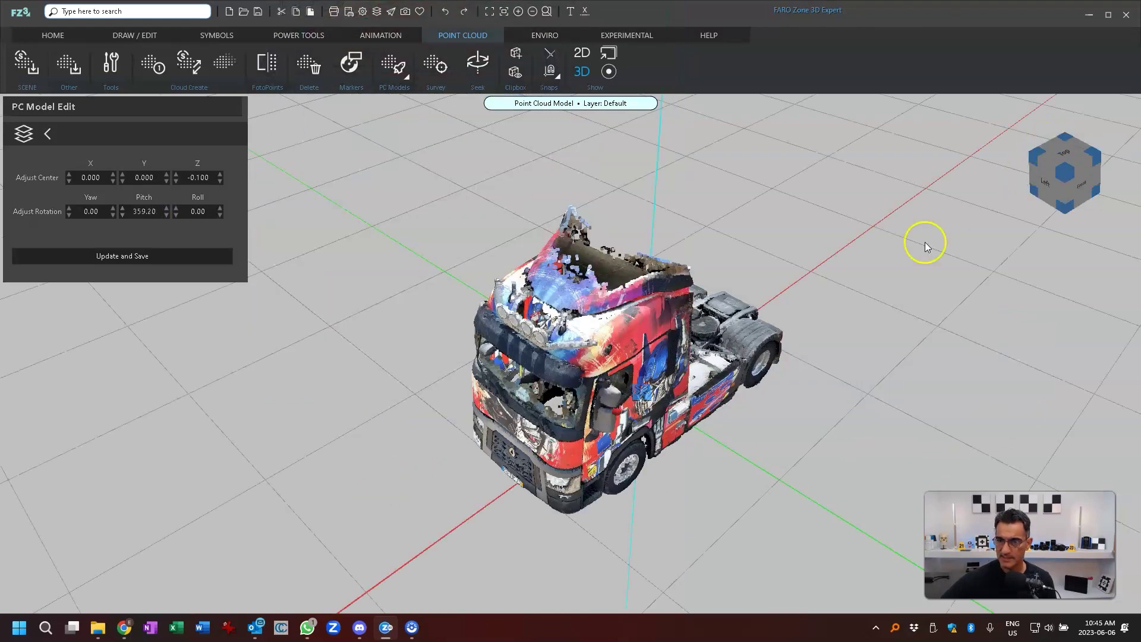
pyautogui.click(1046, 191)
pyautogui.moveTo(525, 275); pyautogui.dragTo(980, 363, button='right')
pyautogui.scroll(-1, 736, 377)
pyautogui.moveTo(736, 374); pyautogui.dragTo(800, 466, button='right')
pyautogui.scroll(-1, 779, 443)
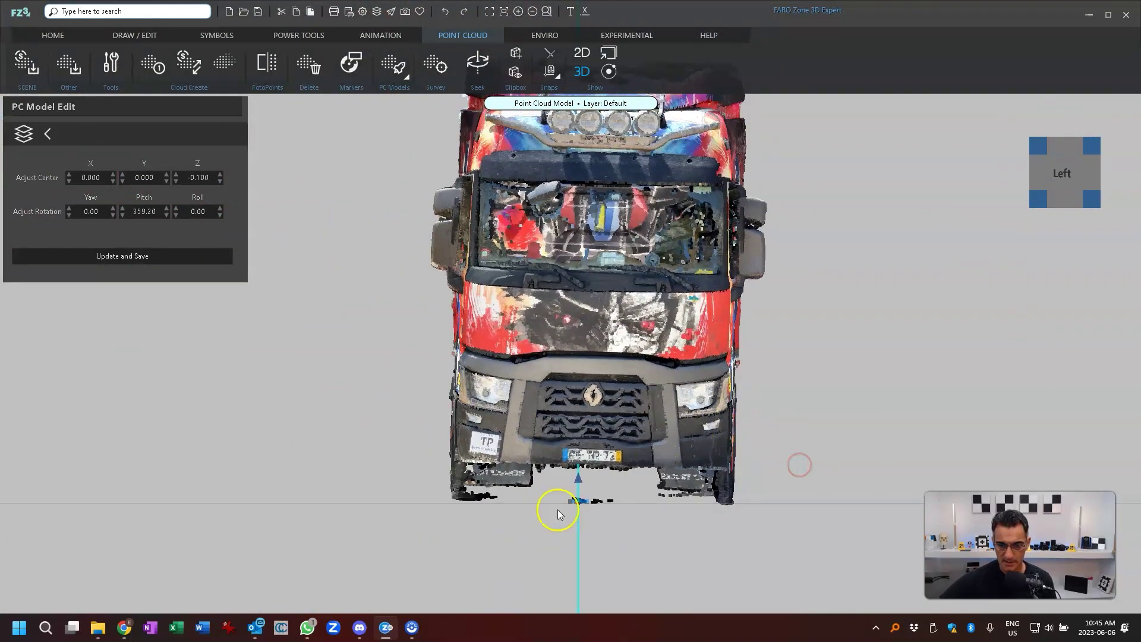
pyautogui.moveTo(669, 366); pyautogui.dragTo(635, 429, button='right')
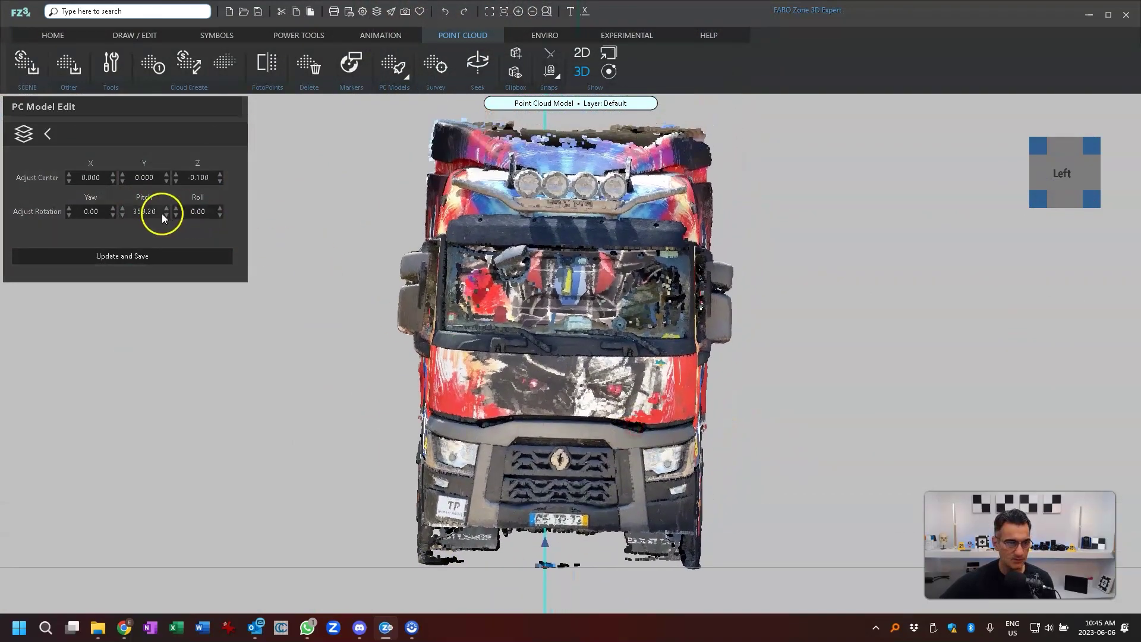
pyautogui.click(220, 208)
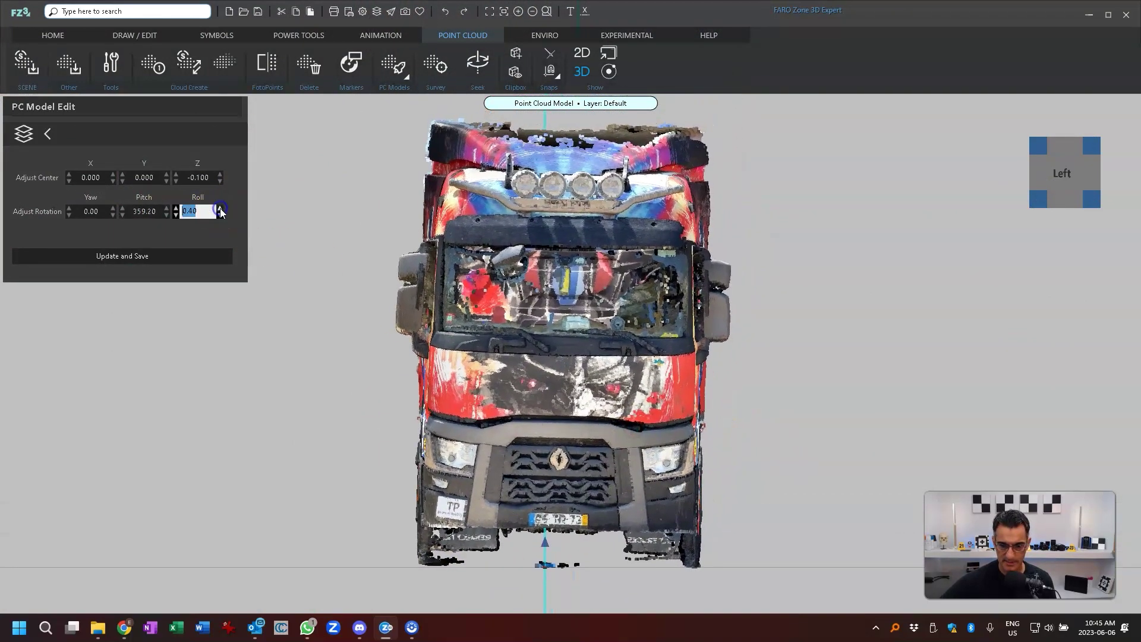
pyautogui.click(220, 208)
pyautogui.click(220, 208)
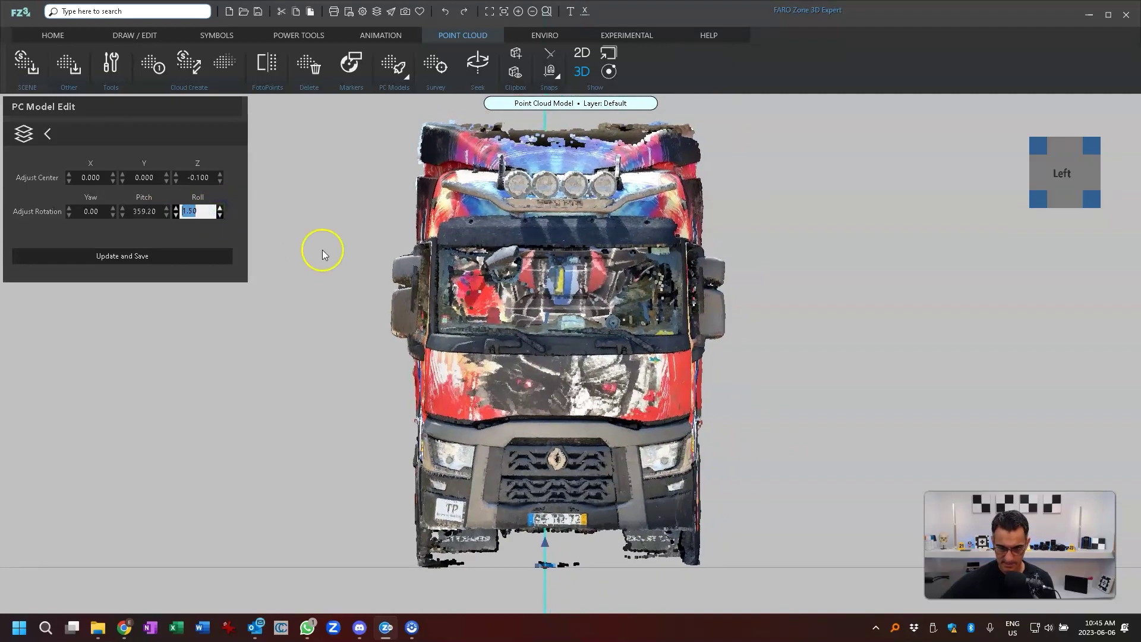
pyautogui.scroll(3, 554, 395)
pyautogui.moveTo(557, 464); pyautogui.dragTo(586, 133, button='right')
pyautogui.scroll(2, 572, 296)
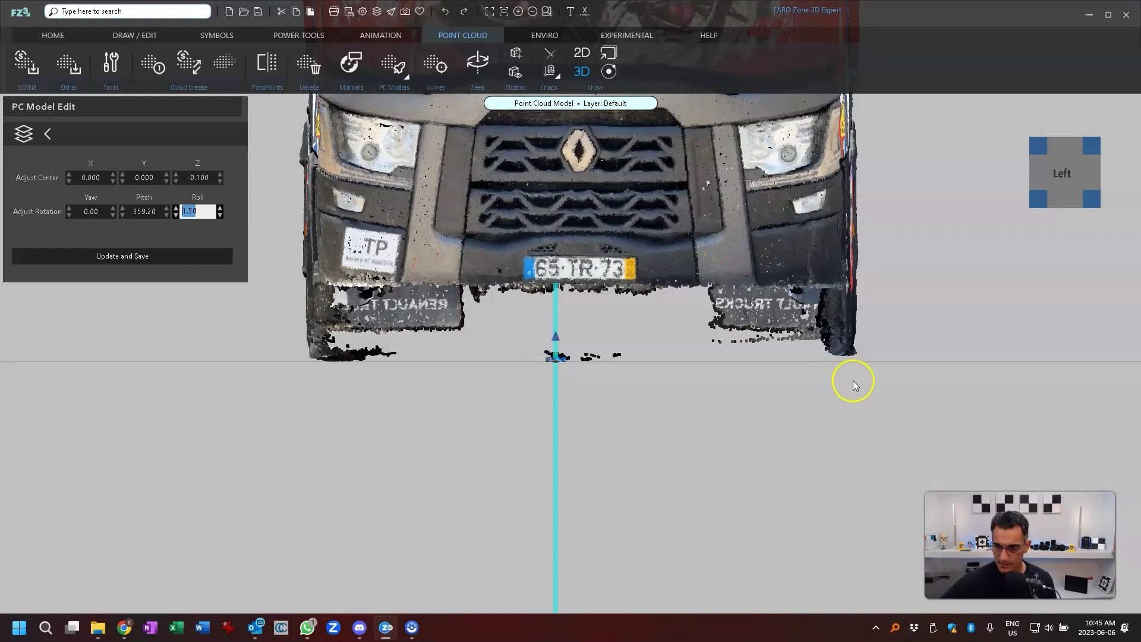
pyautogui.click(220, 216)
pyautogui.click(219, 216)
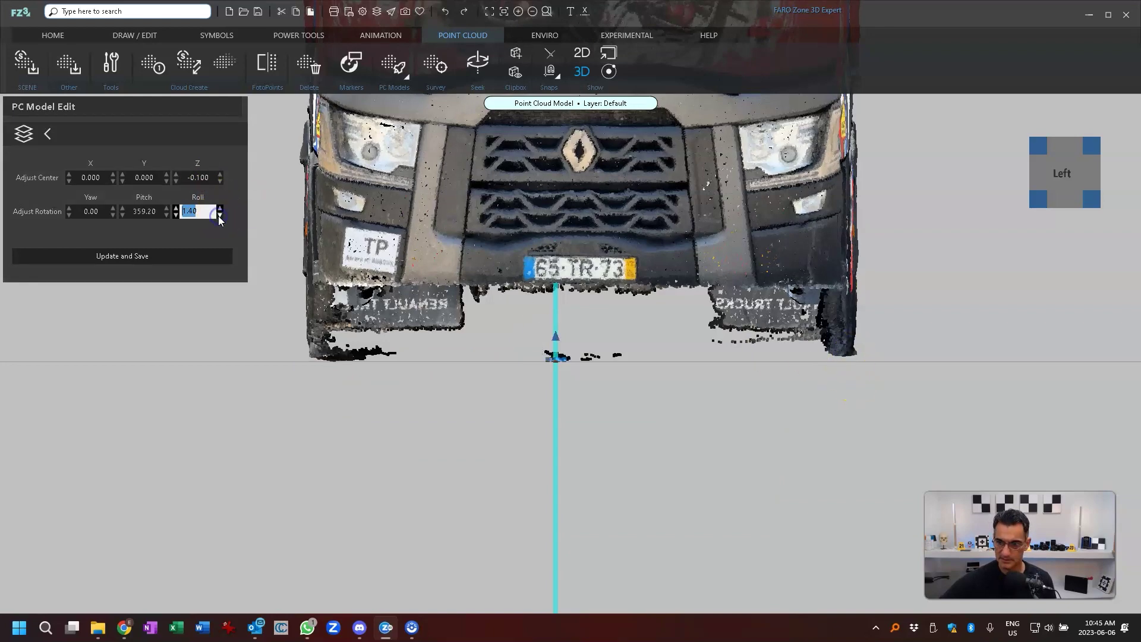
# - Try raising the base model's center Z adjustment to 0.100 and return it to -0.100
pyautogui.click(220, 181)
pyautogui.click(220, 174)
pyautogui.click(220, 175)
pyautogui.click(220, 174)
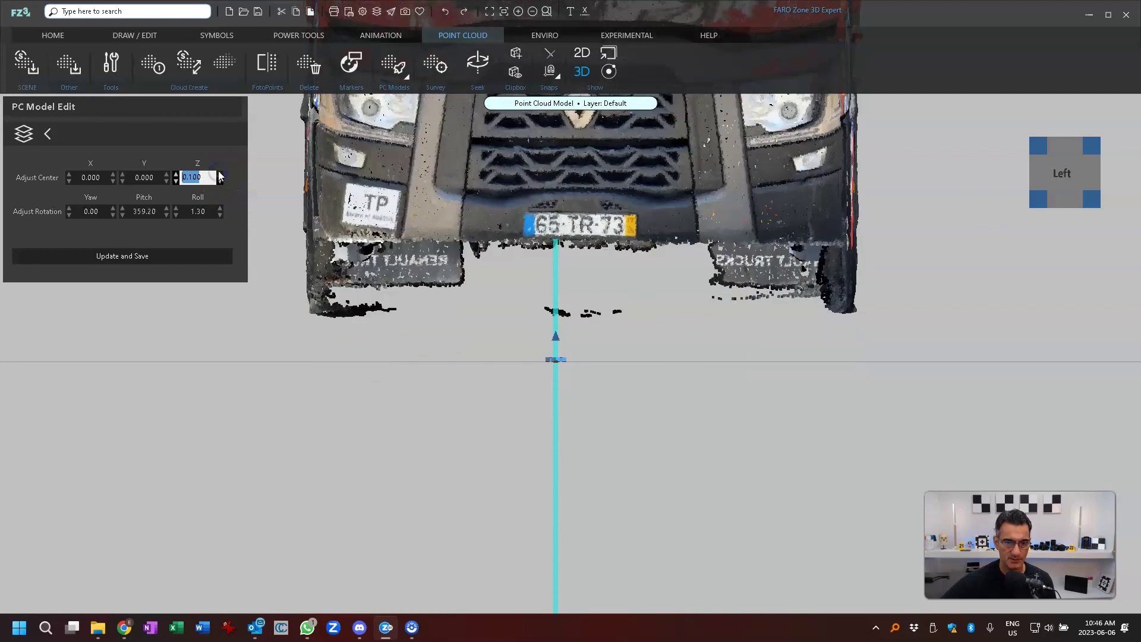
pyautogui.click(219, 181)
pyautogui.click(219, 182)
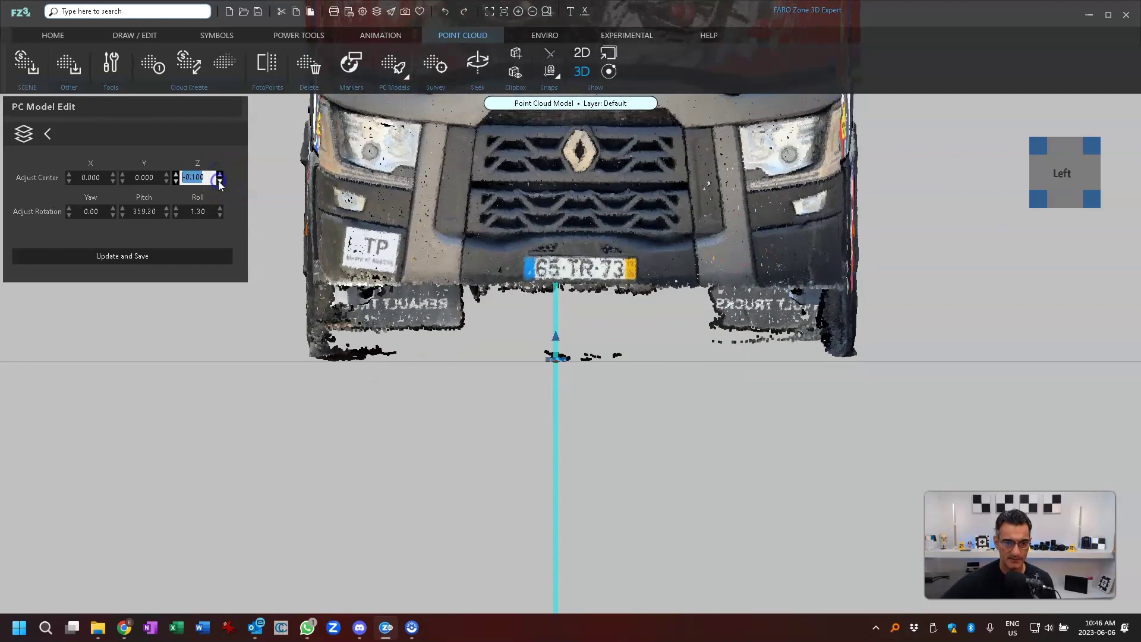
# - Fine-tune the base model's center Z adjustment to -0.13 so the tires rest on the ground line
pyautogui.click(208, 176)
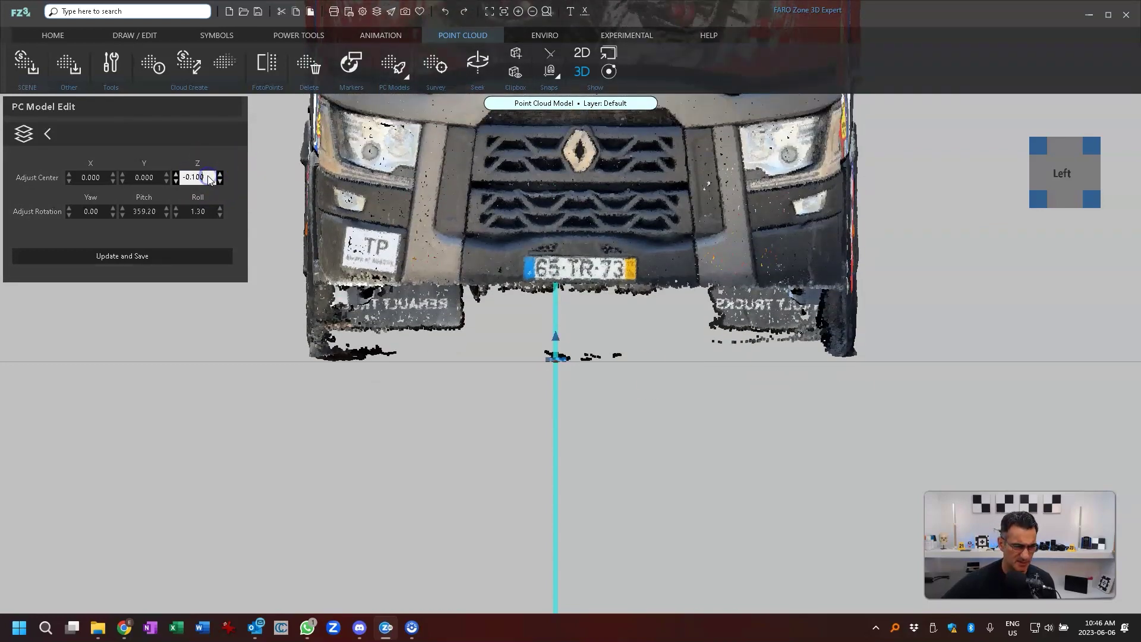
pyautogui.press('BackSpace')
pyautogui.write('2')
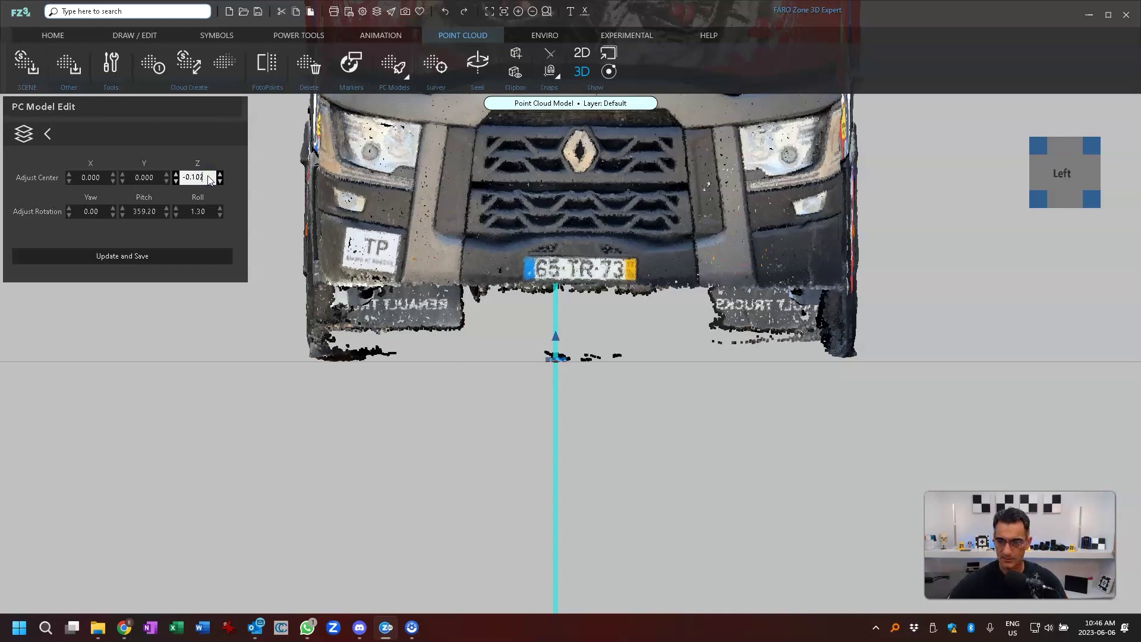
pyautogui.press('BackSpace')
pyautogui.write('45')
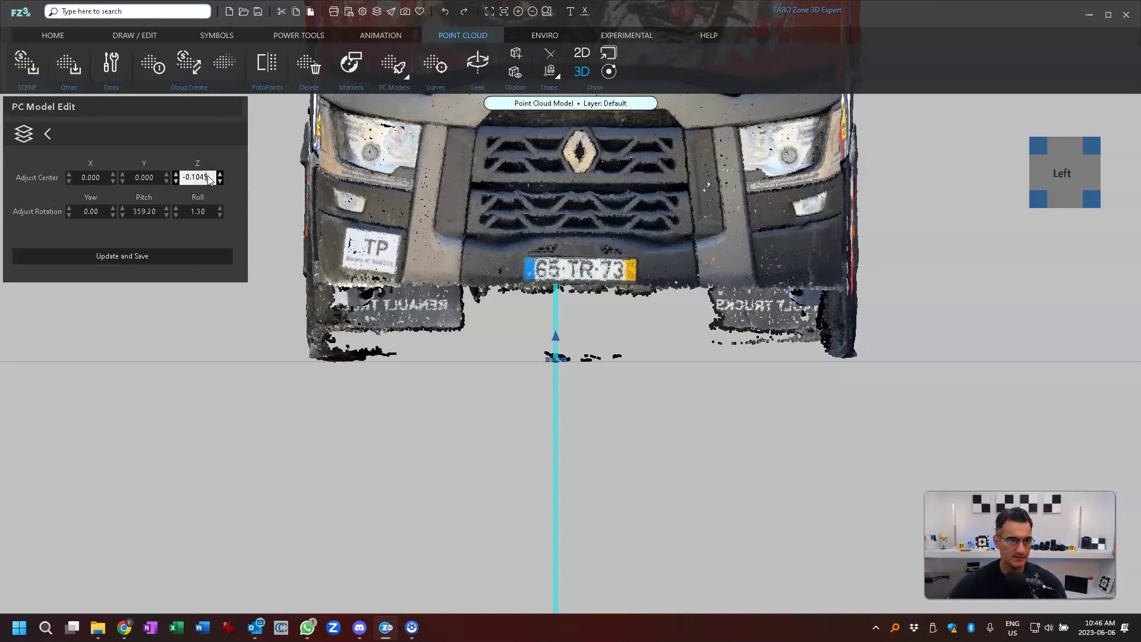
pyautogui.press('BackSpace')
pyautogui.press('BackSpace')
pyautogui.write('1')
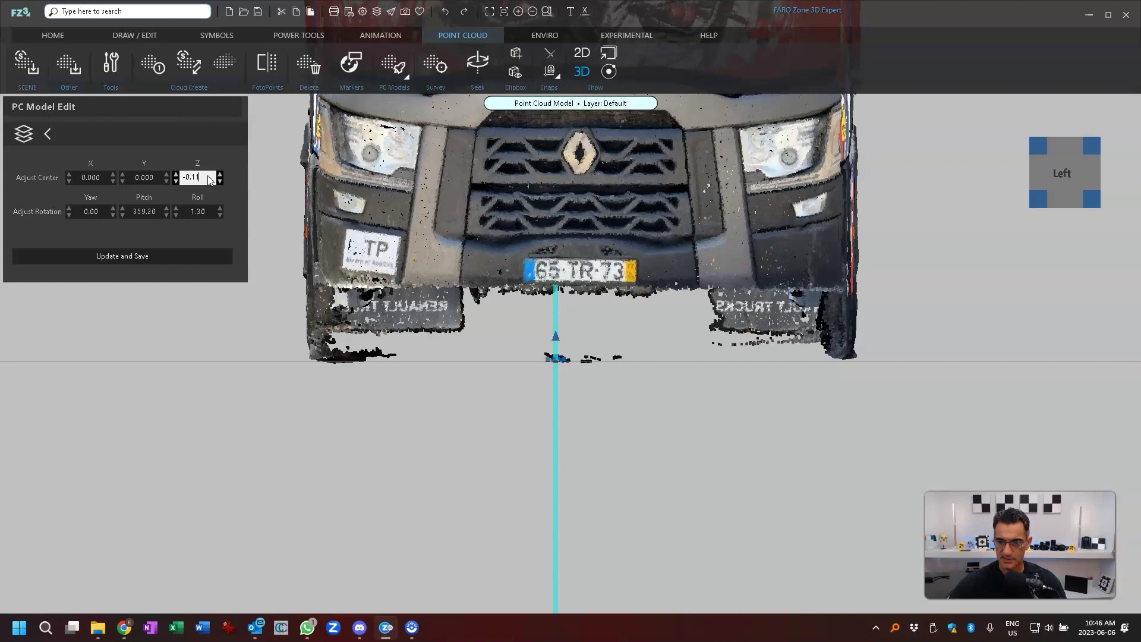
pyautogui.press('BackSpace')
pyautogui.write('5')
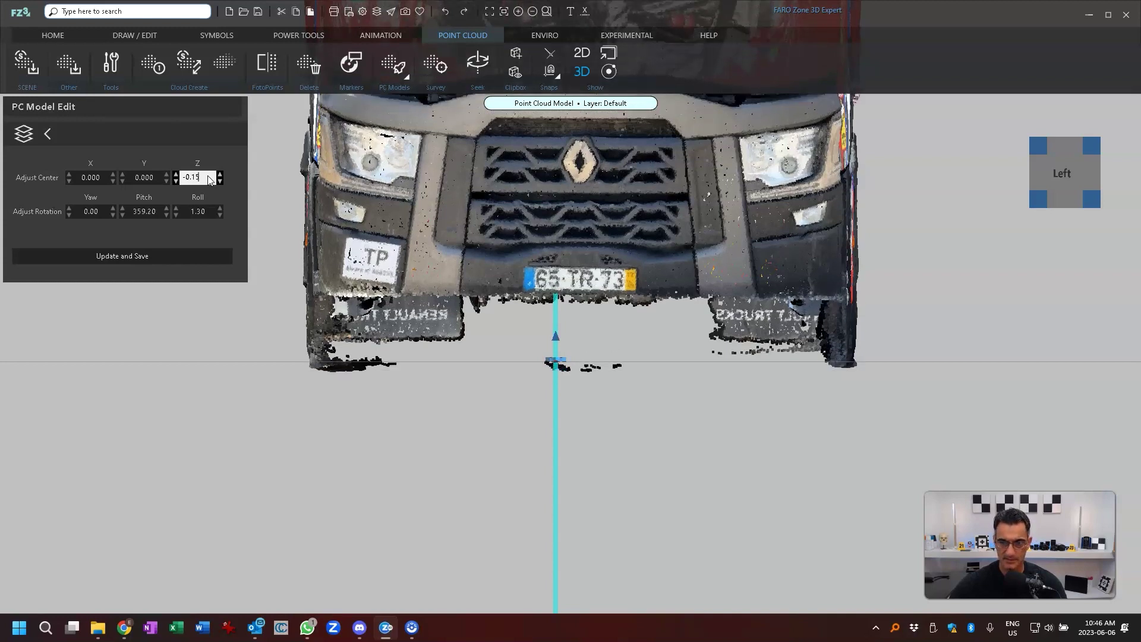
pyautogui.press('BackSpace')
pyautogui.write('3')
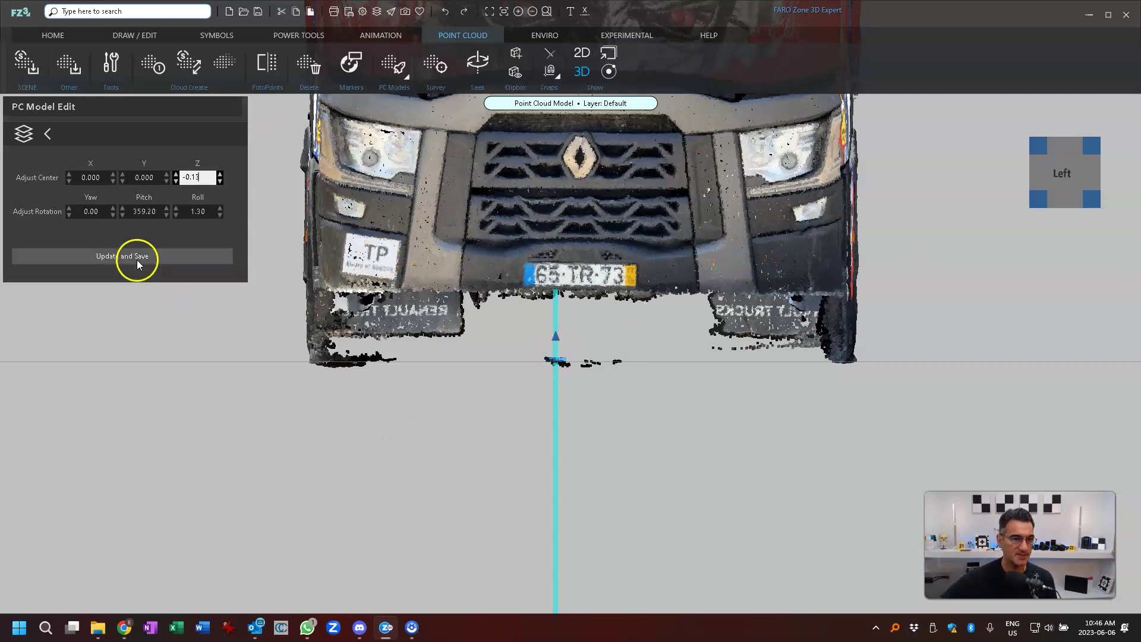
# - Update and save the adjusted base model over the existing Transformer Truck.fzpcm file
pyautogui.click(137, 256)
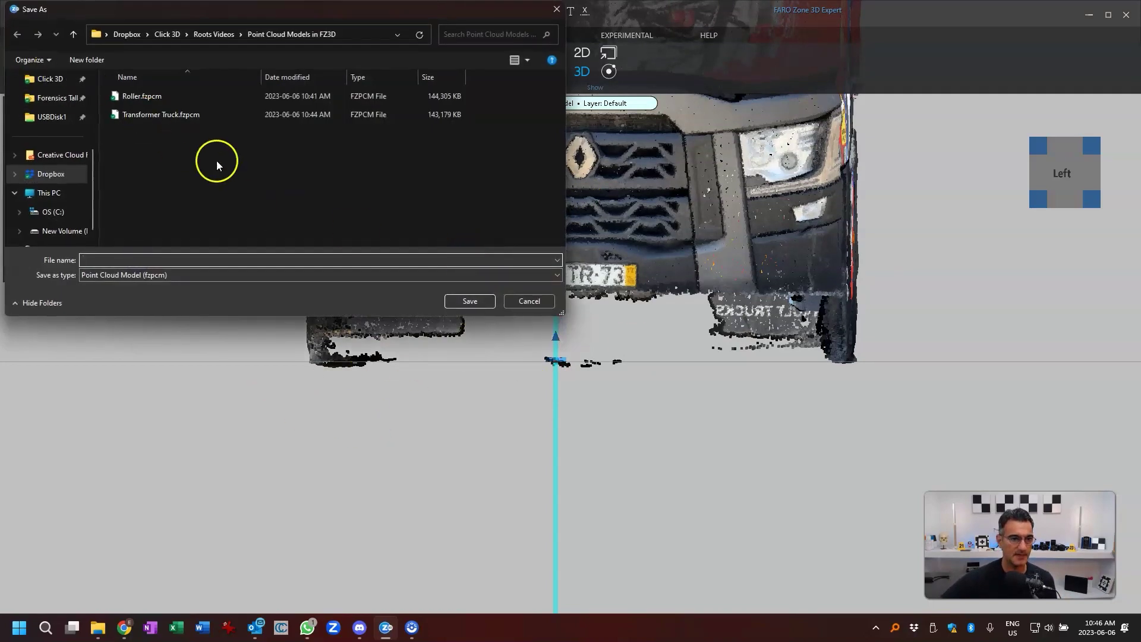
pyautogui.click(173, 114)
pyautogui.click(470, 301)
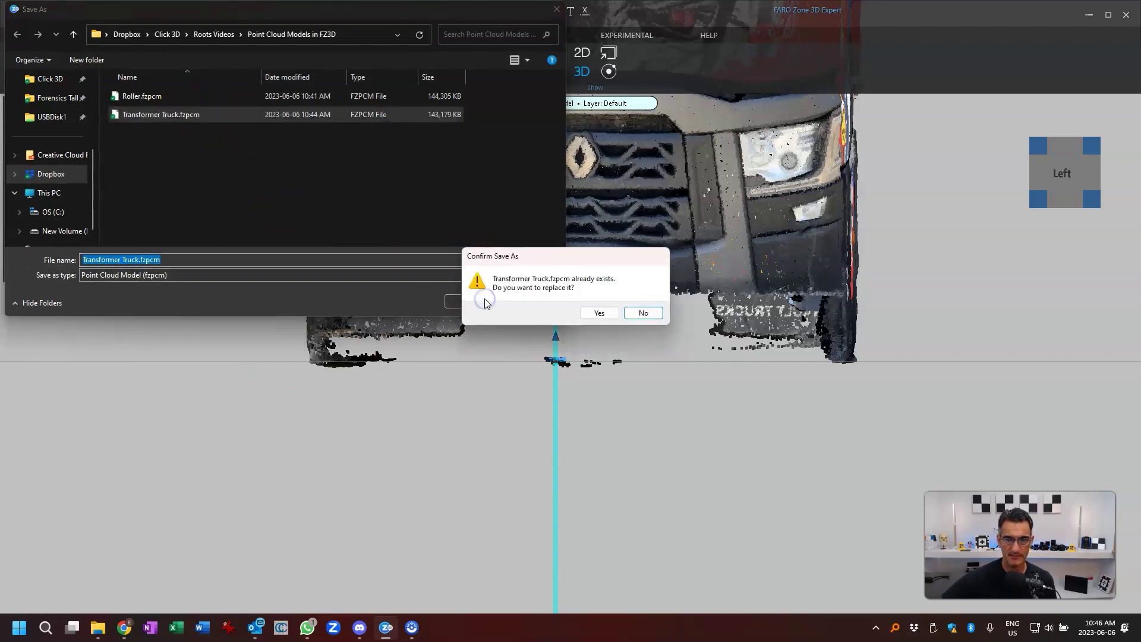
pyautogui.click(594, 311)
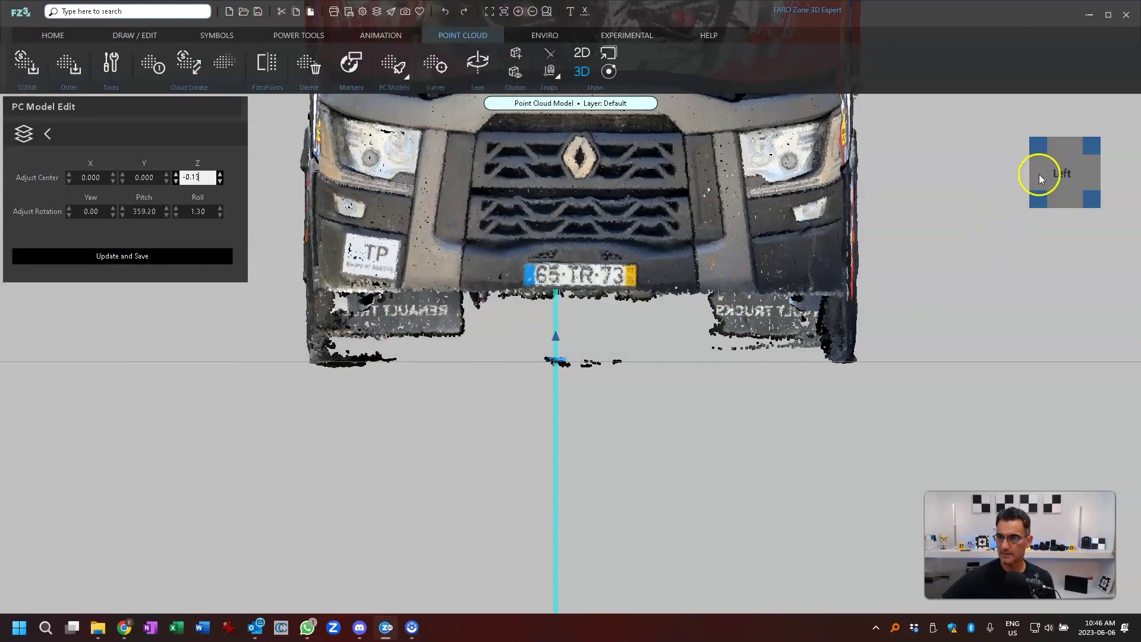
# - Leave the base model editing and animate the truck along a C-shaped path with six further points, starting at its current position
pyautogui.click(1040, 147)
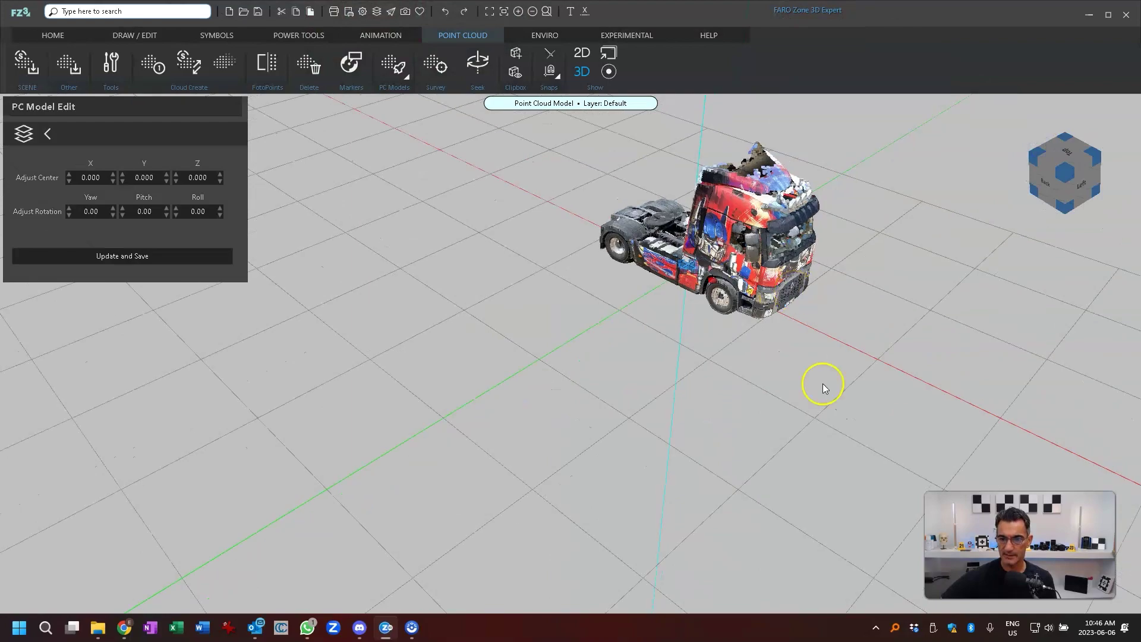
pyautogui.moveTo(824, 384); pyautogui.dragTo(818, 431)
pyautogui.scroll(-5, 711, 394)
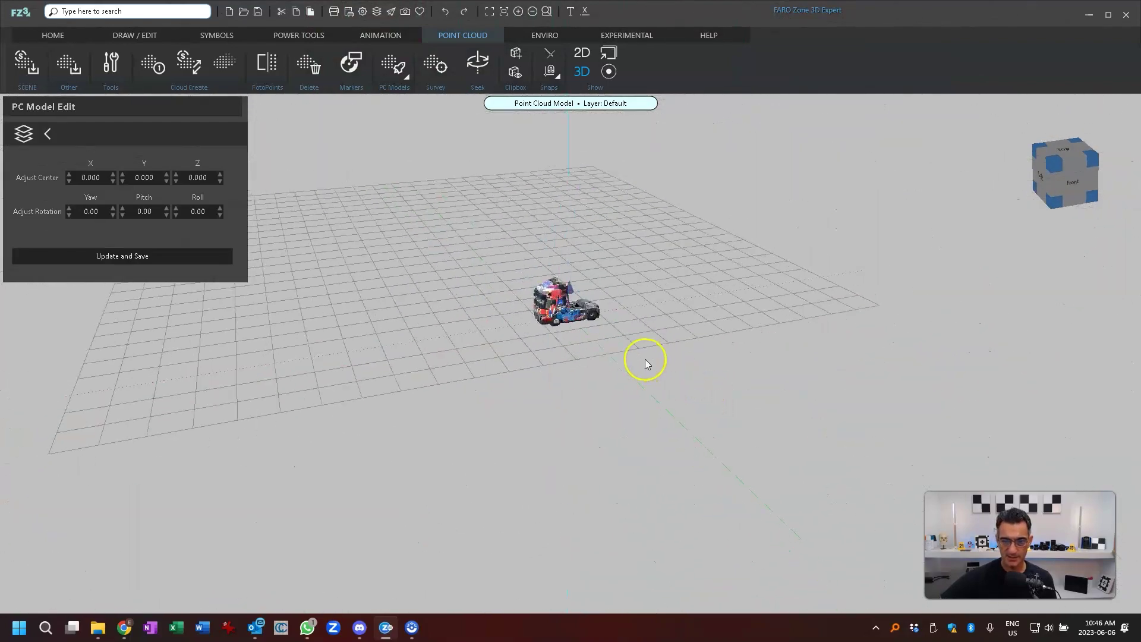
pyautogui.moveTo(645, 359); pyautogui.dragTo(700, 329, button='middle')
pyautogui.moveTo(700, 330); pyautogui.dragTo(752, 365)
pyautogui.moveTo(707, 249); pyautogui.dragTo(758, 473, button='middle')
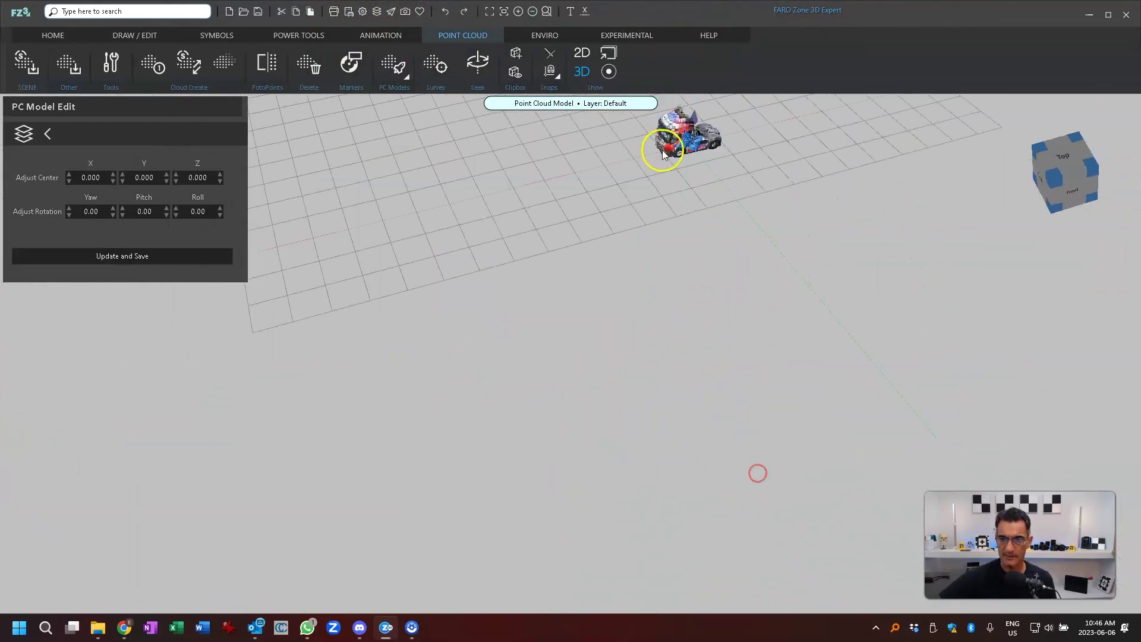
pyautogui.moveTo(675, 160); pyautogui.dragTo(681, 280, button='middle')
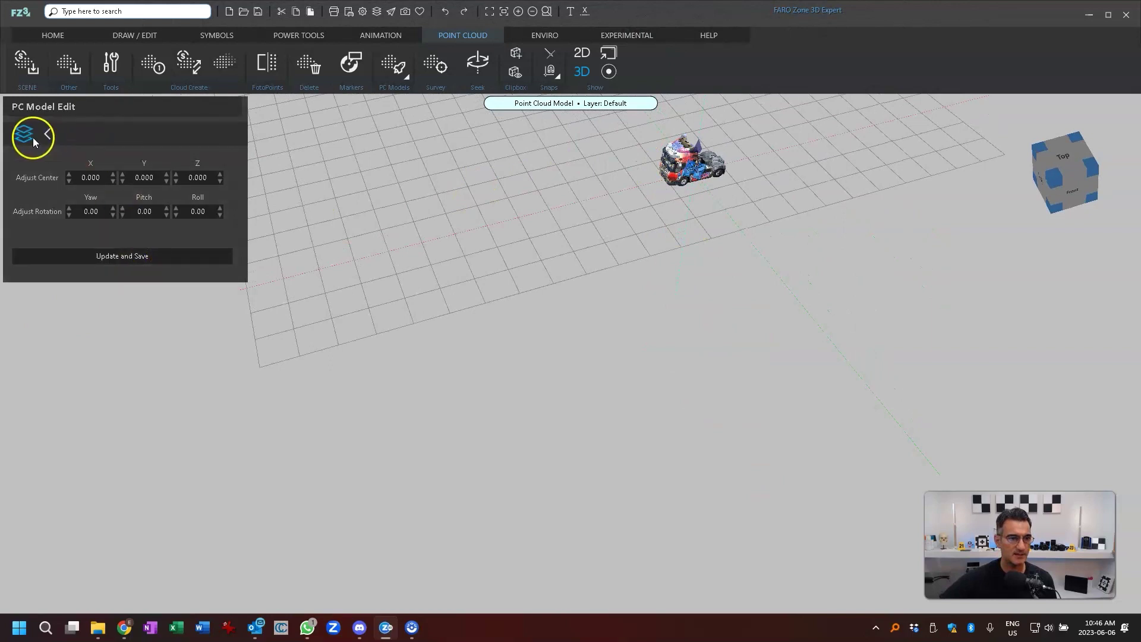
pyautogui.click(51, 136)
pyautogui.click(82, 259)
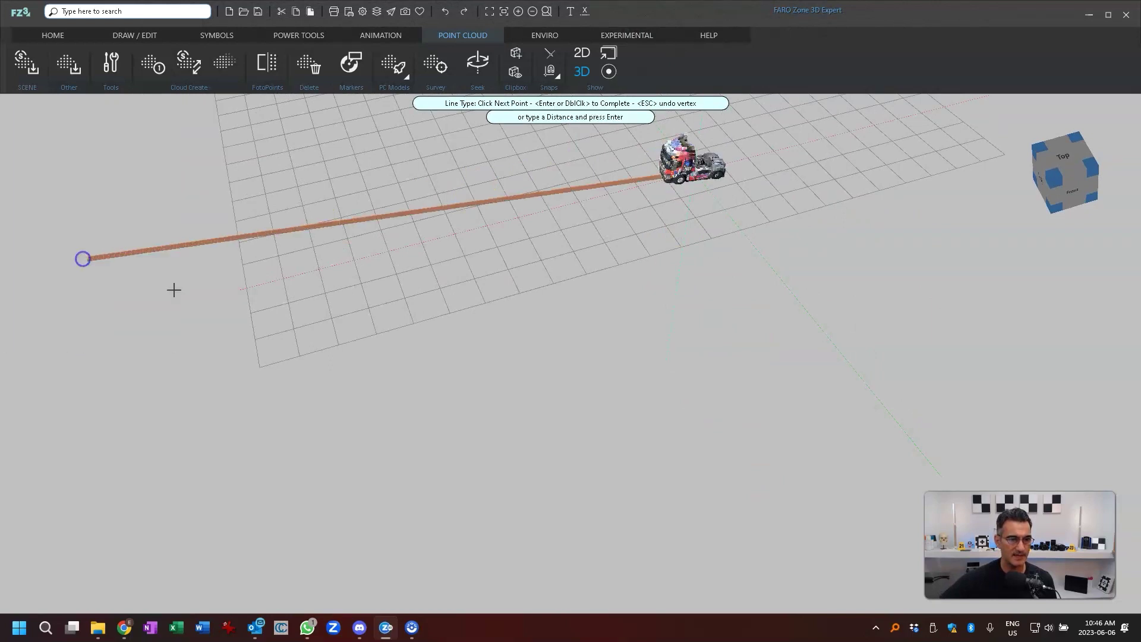
pyautogui.click(508, 191)
pyautogui.click(507, 191)
pyautogui.click(274, 287)
pyautogui.click(232, 453)
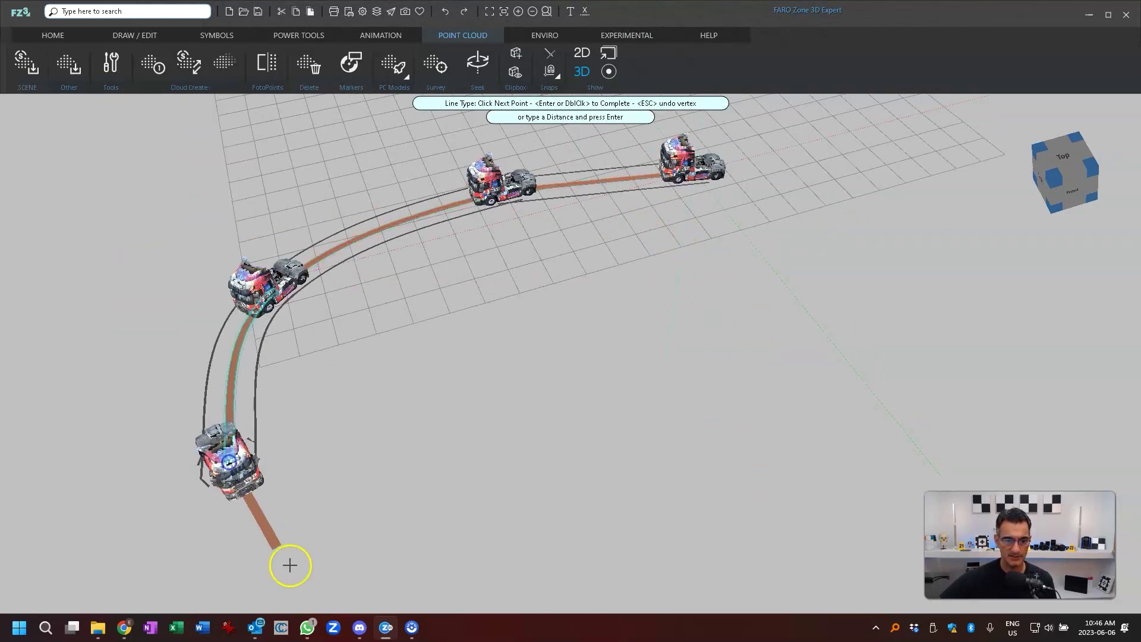
pyautogui.click(325, 591)
pyautogui.click(725, 545)
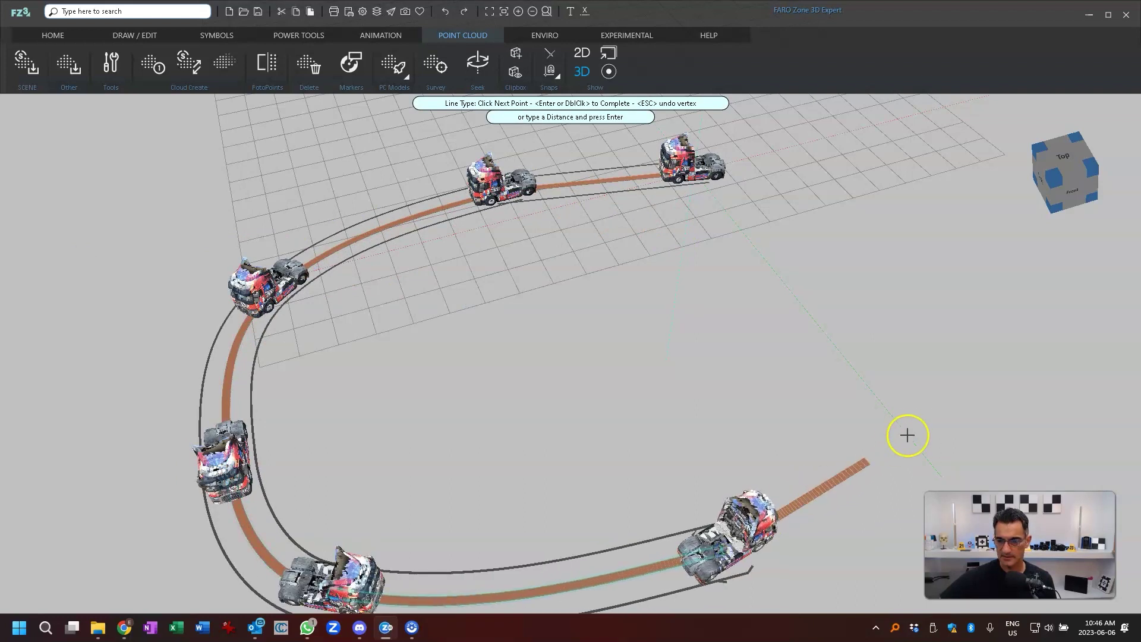
pyautogui.click(918, 430)
pyautogui.press('Return')
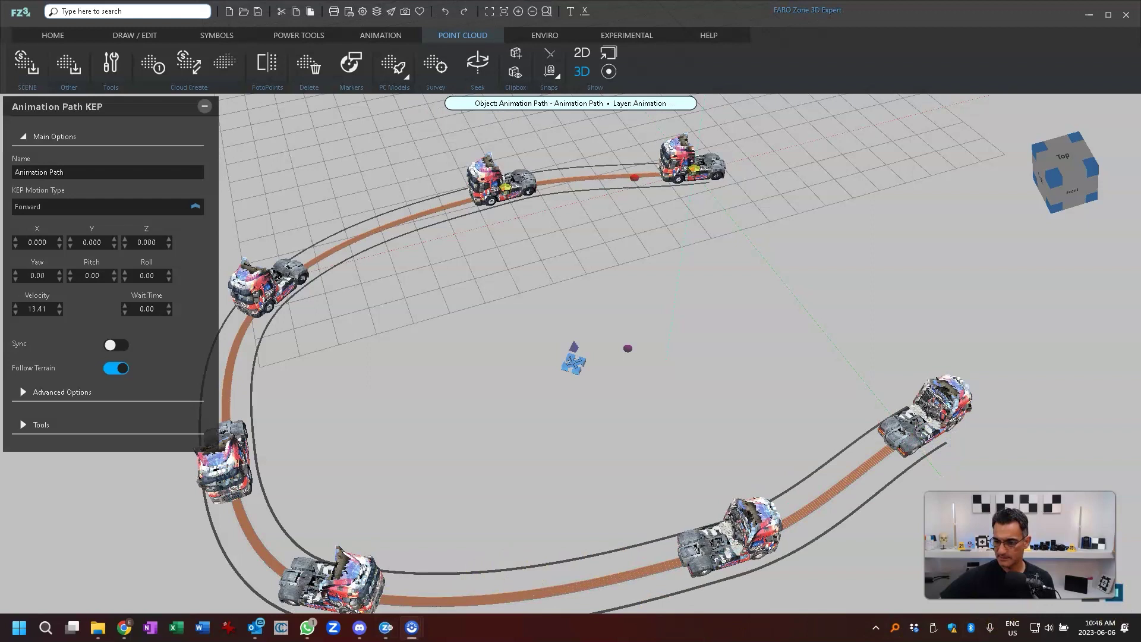
# - Play the animation to check how the truck moves along its path
pyautogui.click(1094, 602)
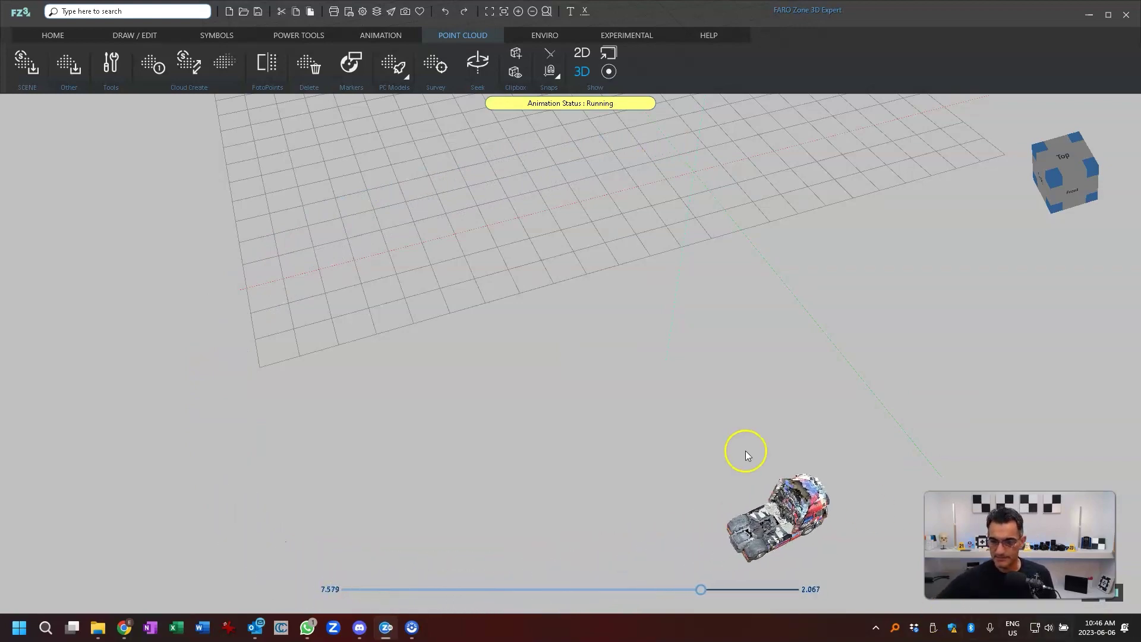
pyautogui.moveTo(746, 452); pyautogui.dragTo(436, 399)
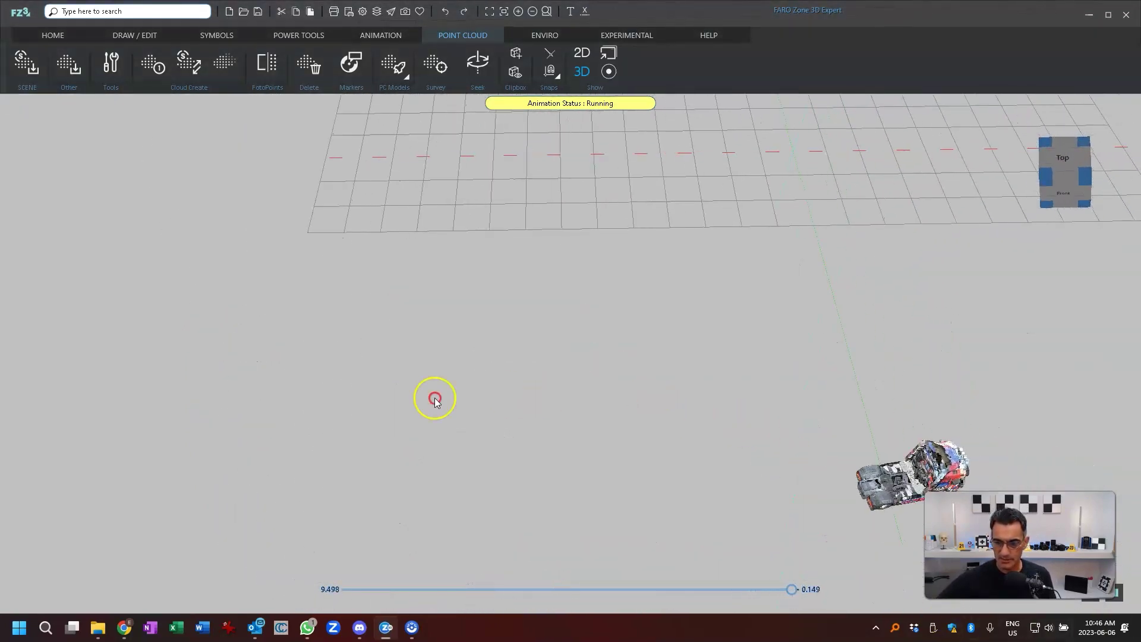
pyautogui.moveTo(764, 383); pyautogui.dragTo(599, 333)
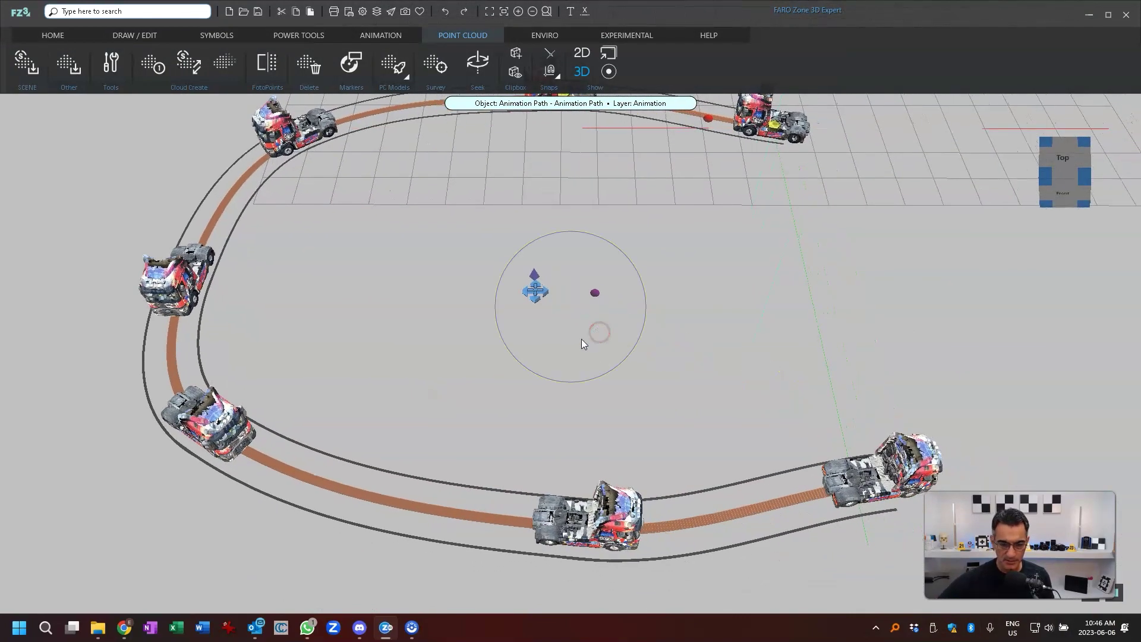
# - Load the Roller.fzpcm point cloud model and place it inside the truck's curved path at about X -4.4 m, Y 11.0 m
pyautogui.scroll(-4, 582, 339)
pyautogui.moveTo(652, 379); pyautogui.dragTo(656, 362, button='right')
pyautogui.click(406, 81)
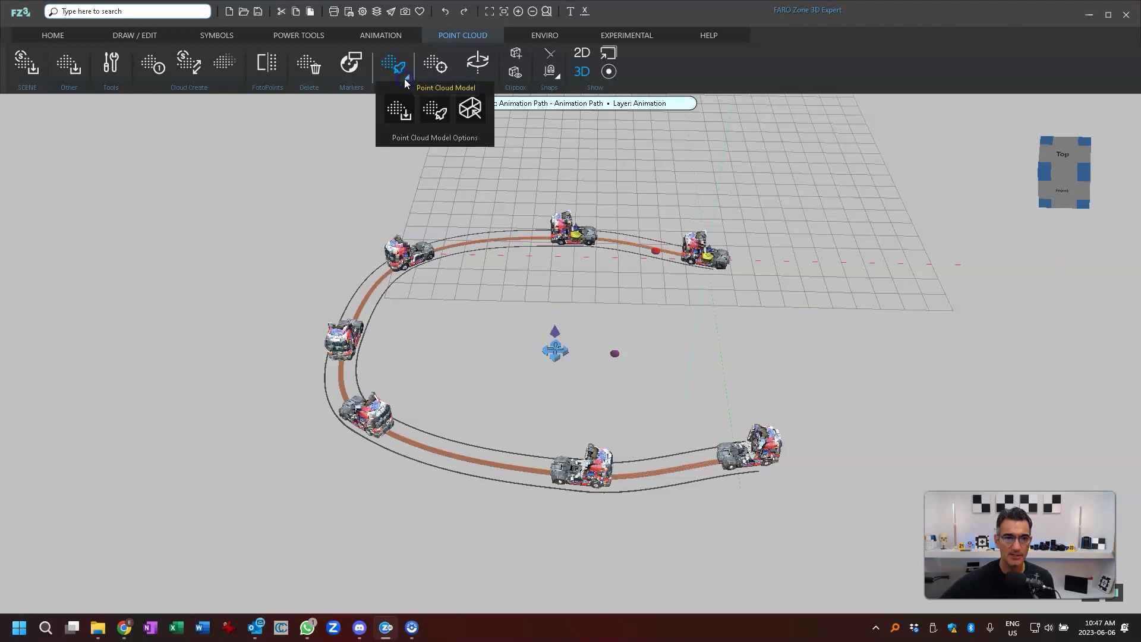
pyautogui.click(406, 111)
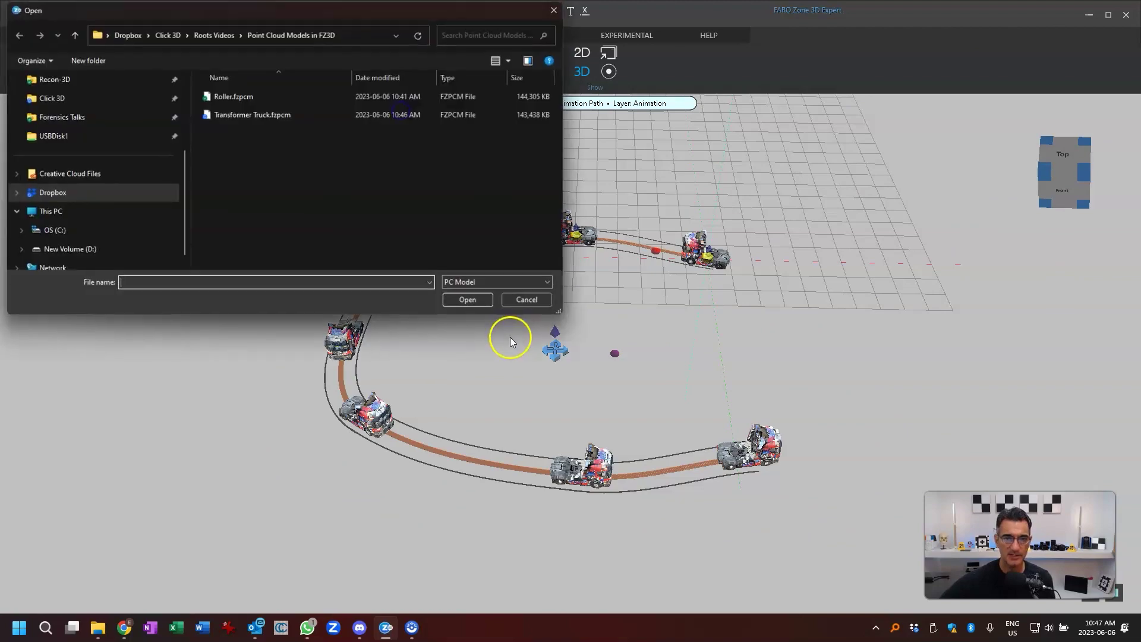
pyautogui.doubleClick(226, 95)
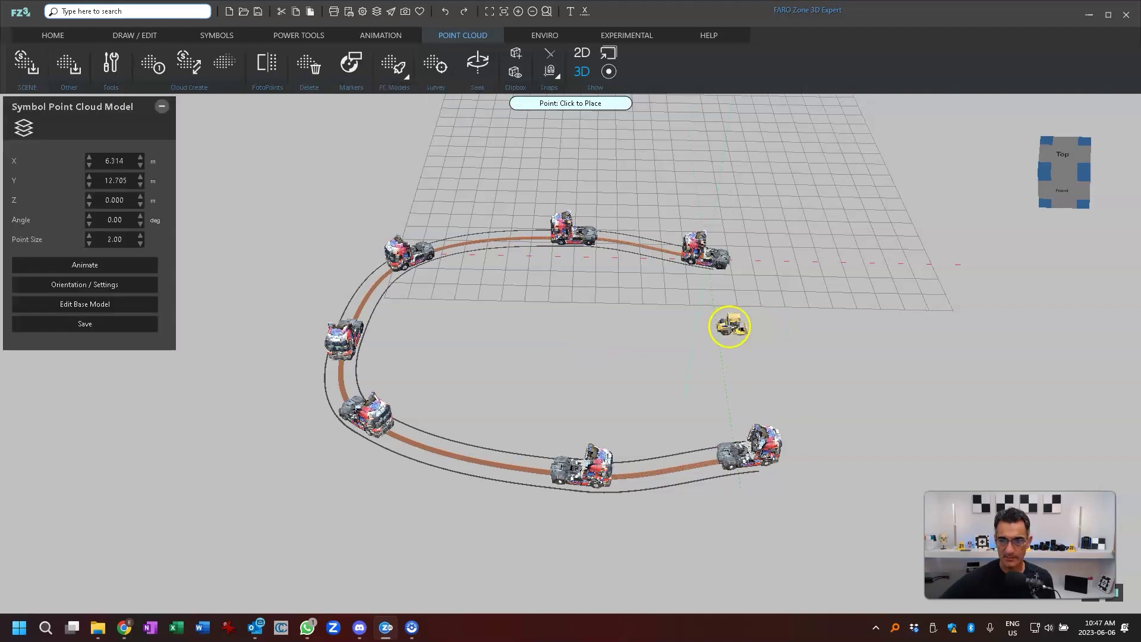
pyautogui.click(709, 315)
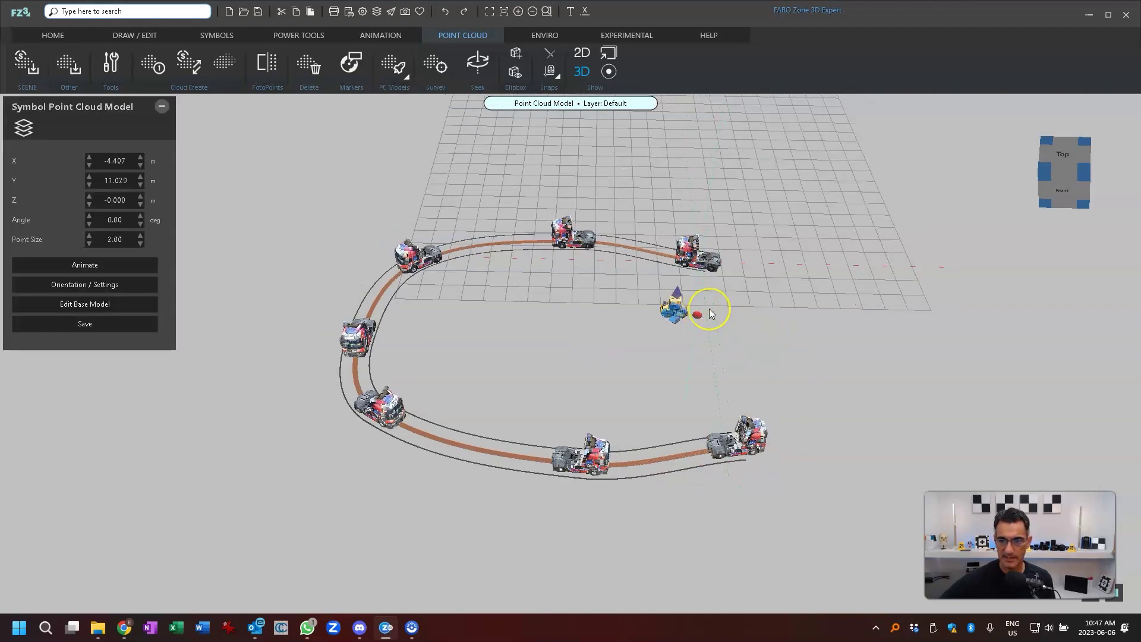
pyautogui.scroll(-2, 709, 309)
pyautogui.scroll(3, 708, 309)
pyautogui.scroll(2, 709, 309)
pyautogui.click(632, 350)
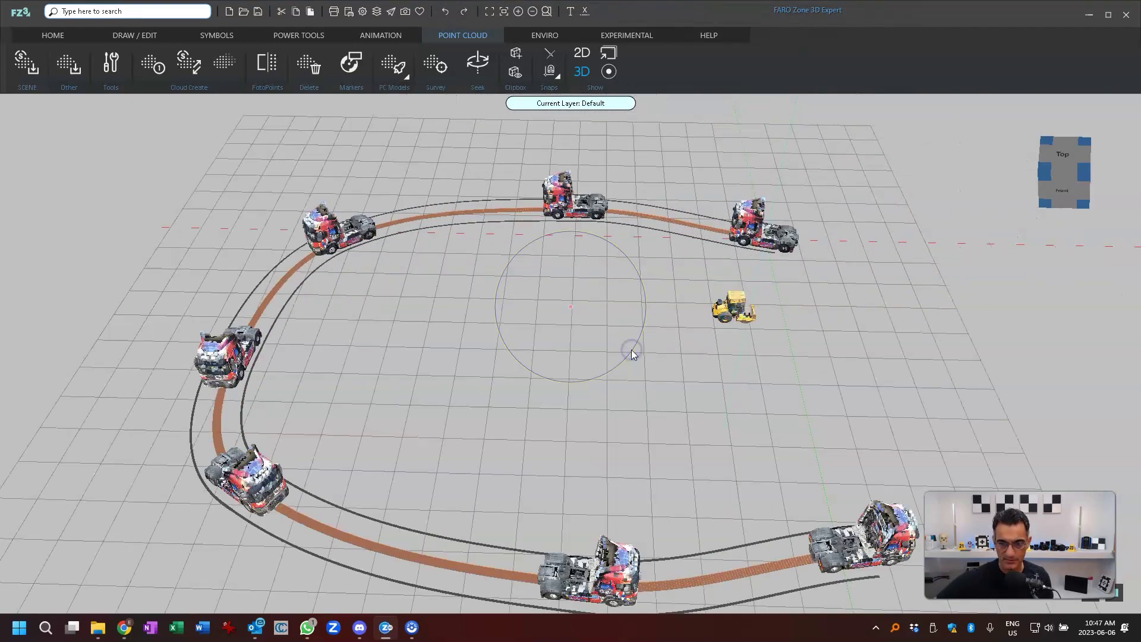